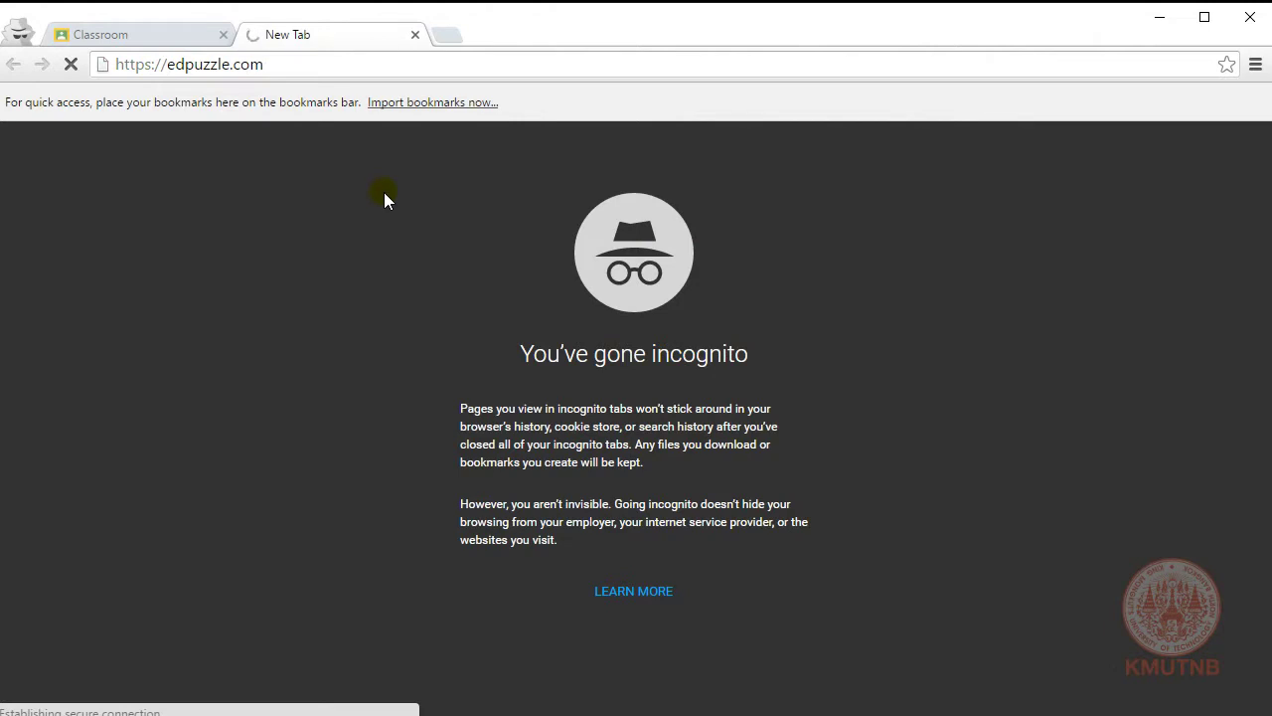
Step: Open EDpuzzle's login options and choose to log in as a teacher
left_click(325, 63)
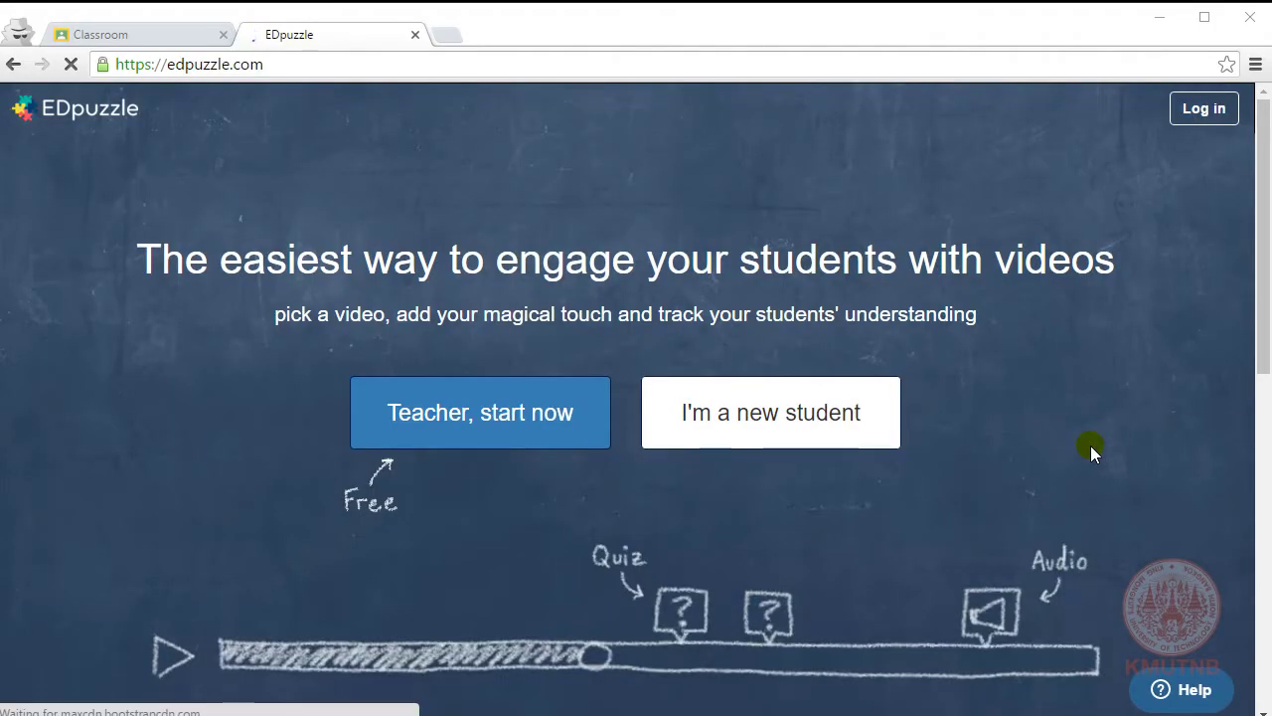
left_click(1199, 111)
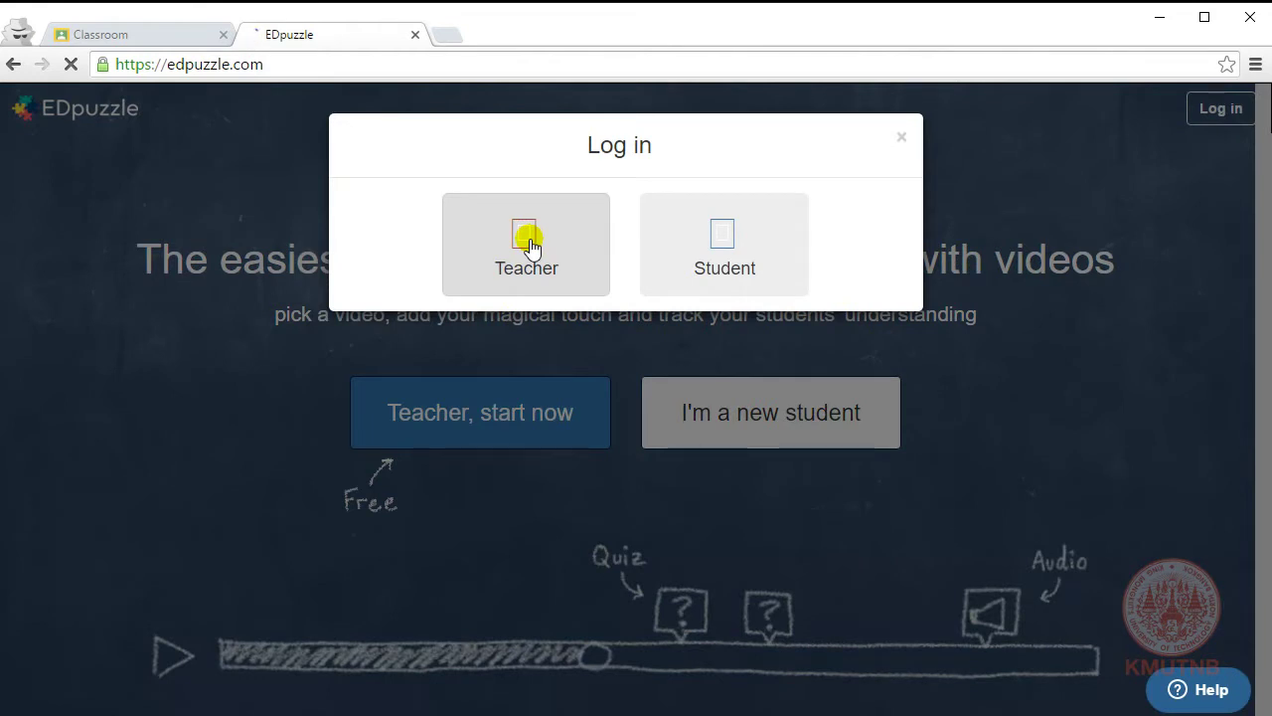
left_click(527, 241)
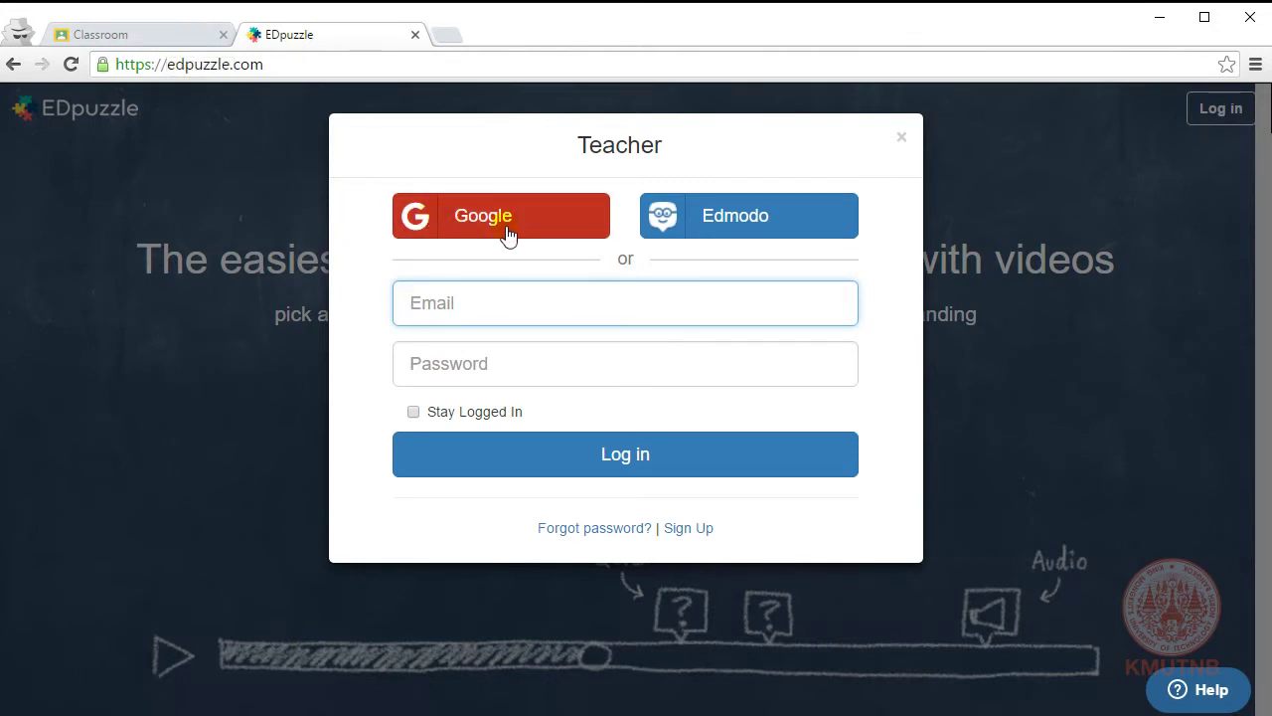
left_click(167, 36)
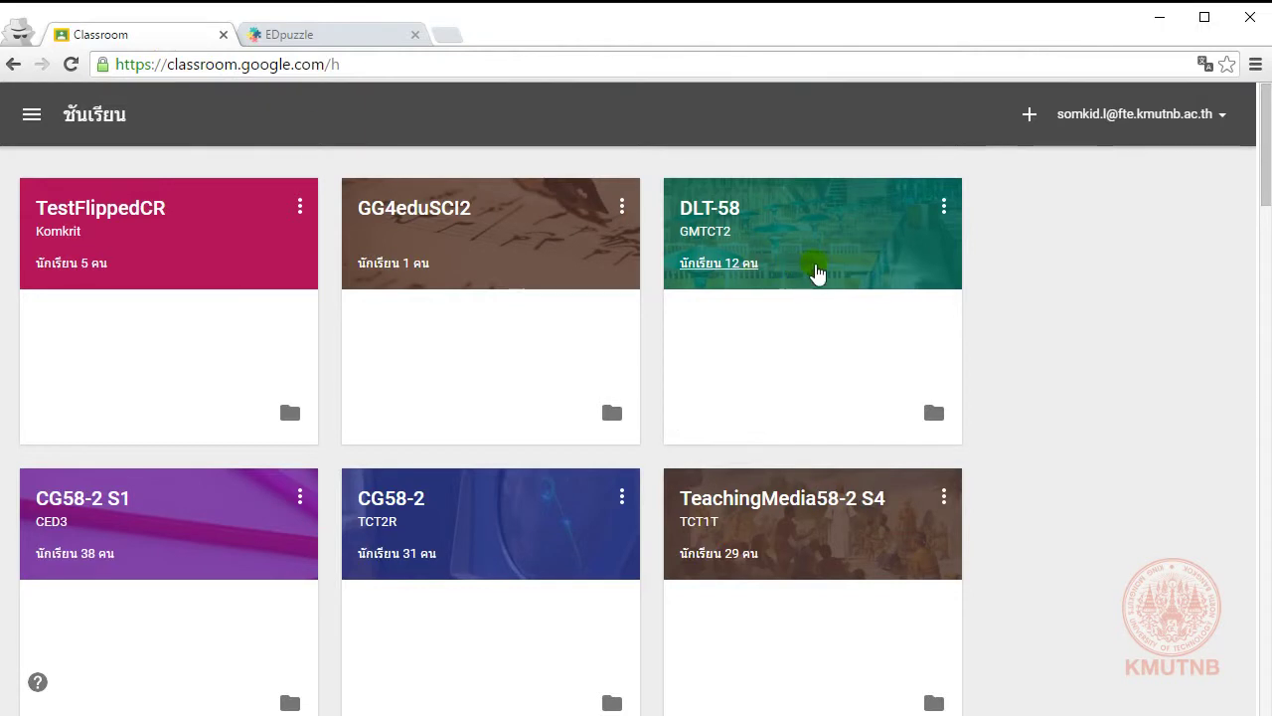
left_click(324, 34)
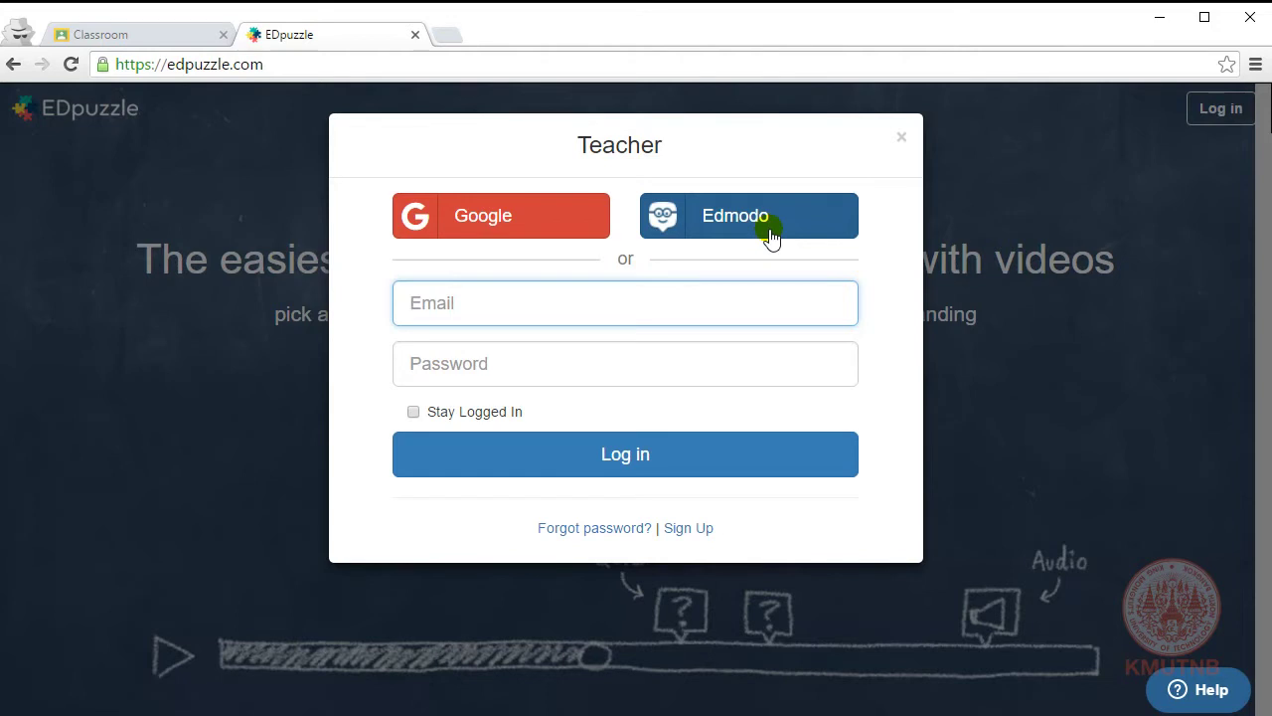
Step: Log in with the teacher's school Google account and allow EDpuzzle access
left_click(507, 227)
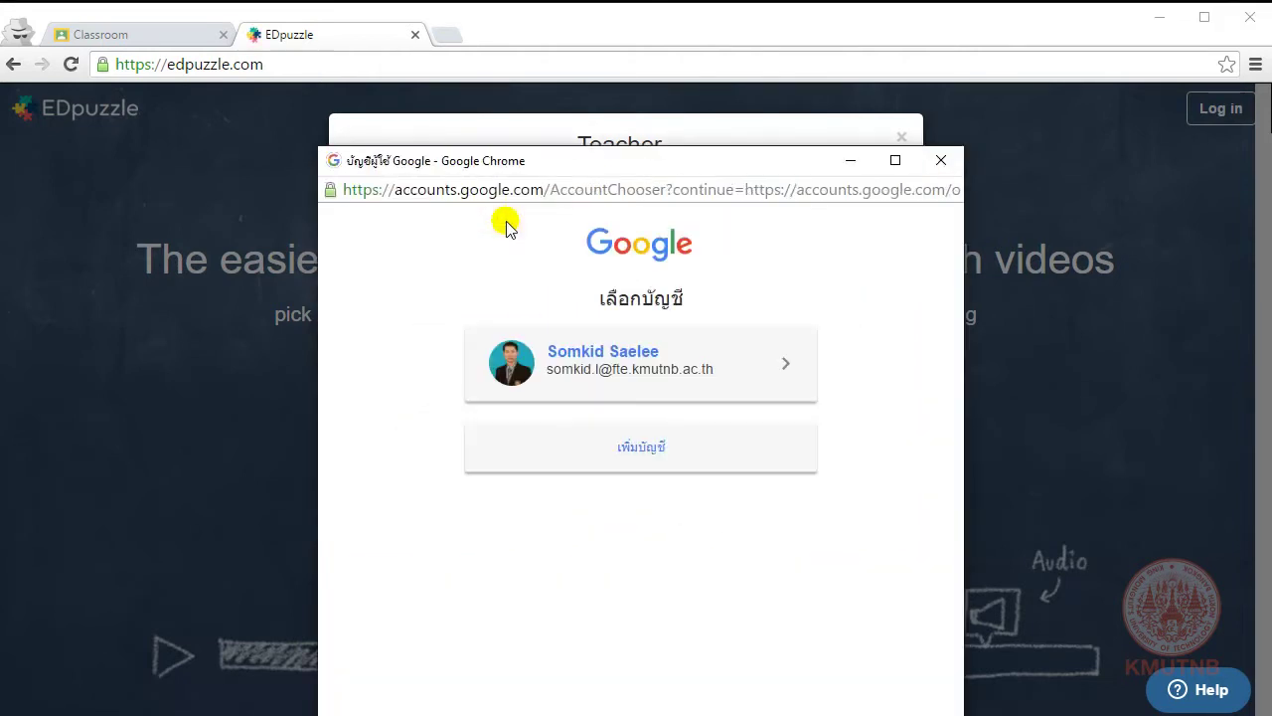
left_click_drag(696, 156, 690, 80)
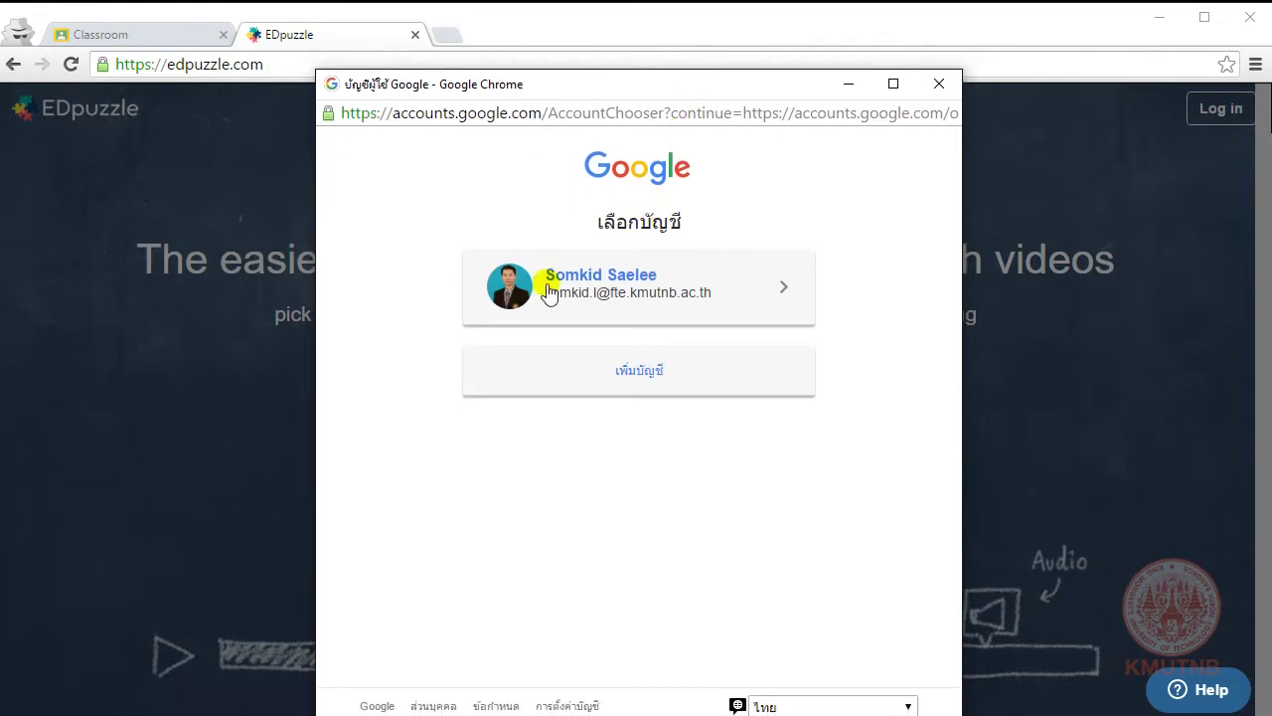
left_click(604, 296)
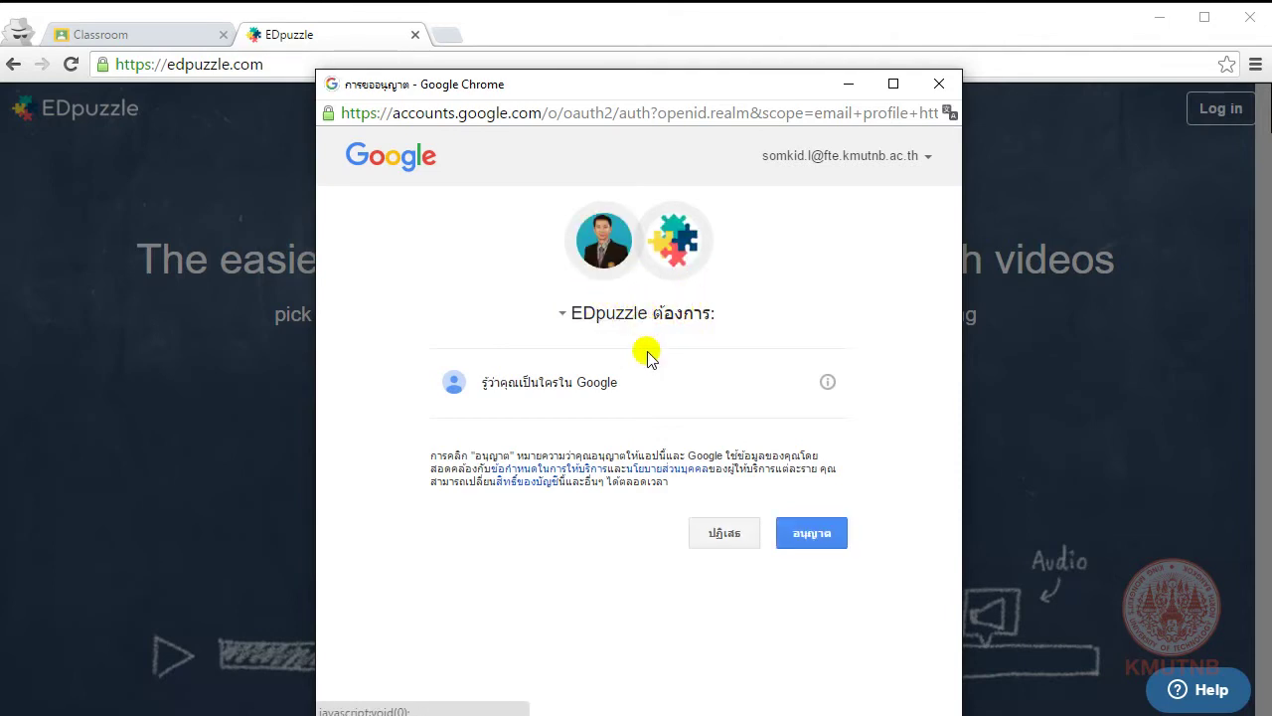
left_click(810, 542)
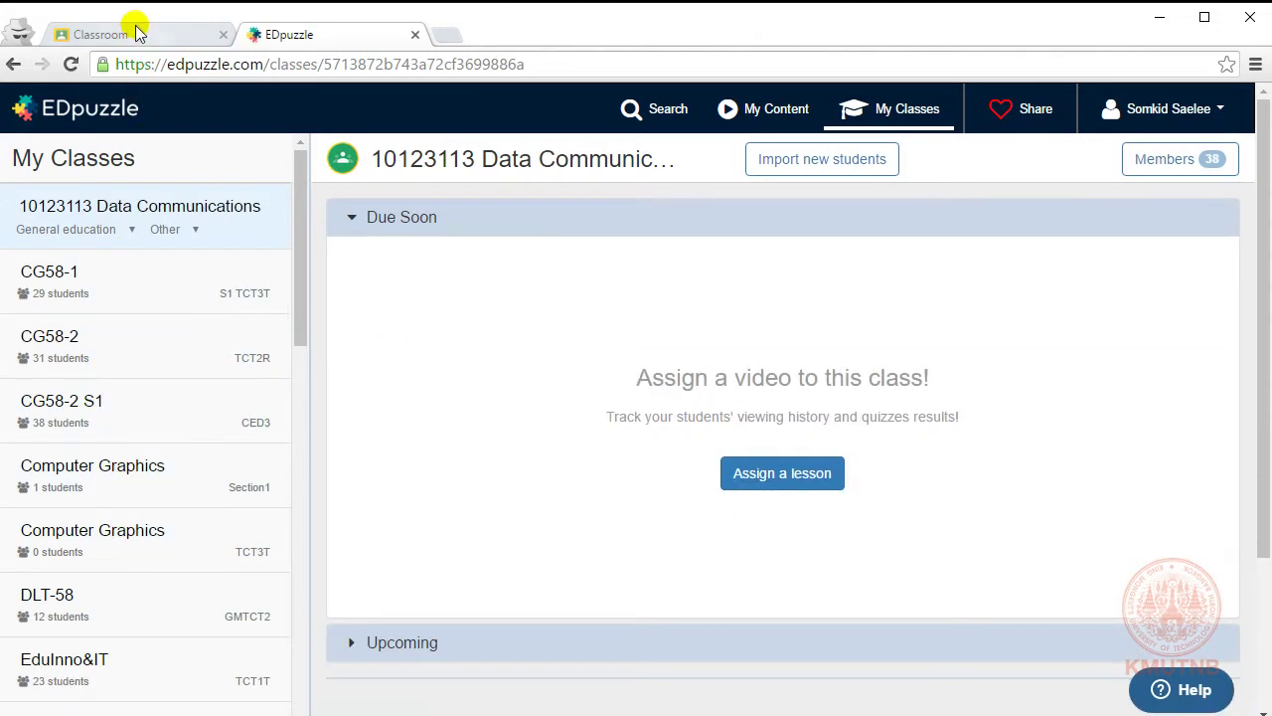
Step: Browse the YouTube channel's videos in EDpuzzle's video search, then open a blank new tab
left_click(136, 38)
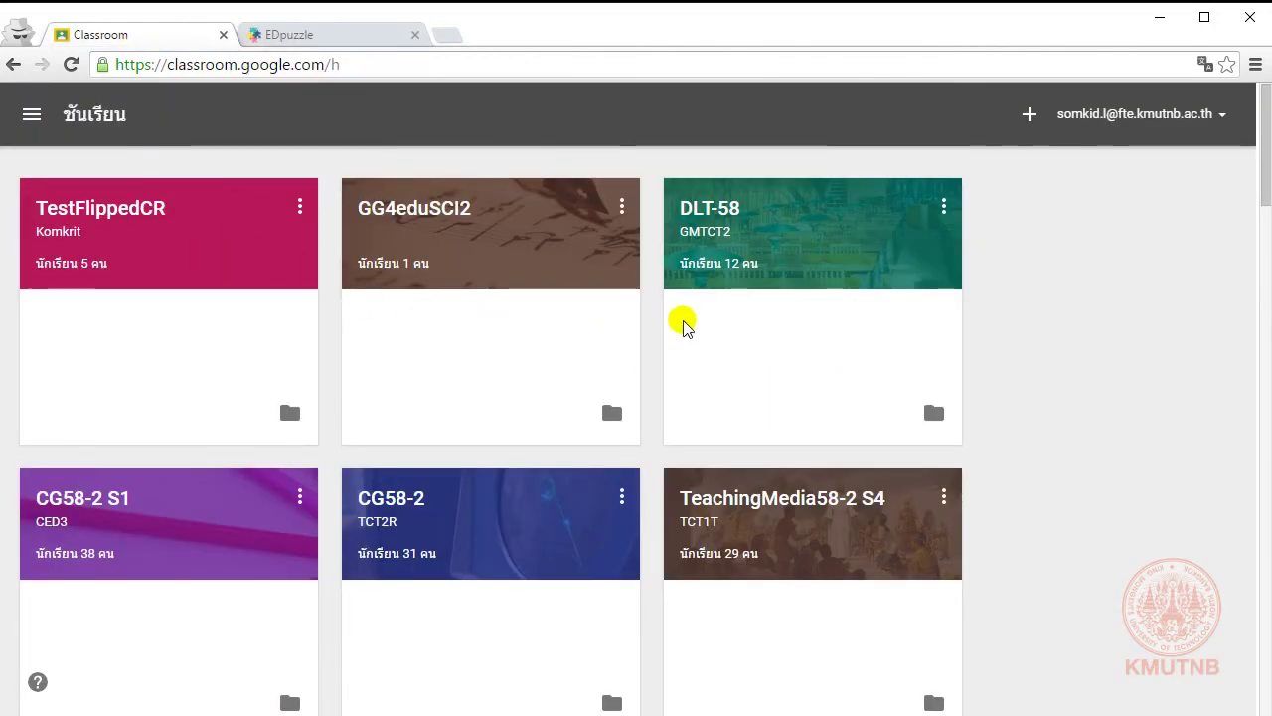
left_click(328, 36)
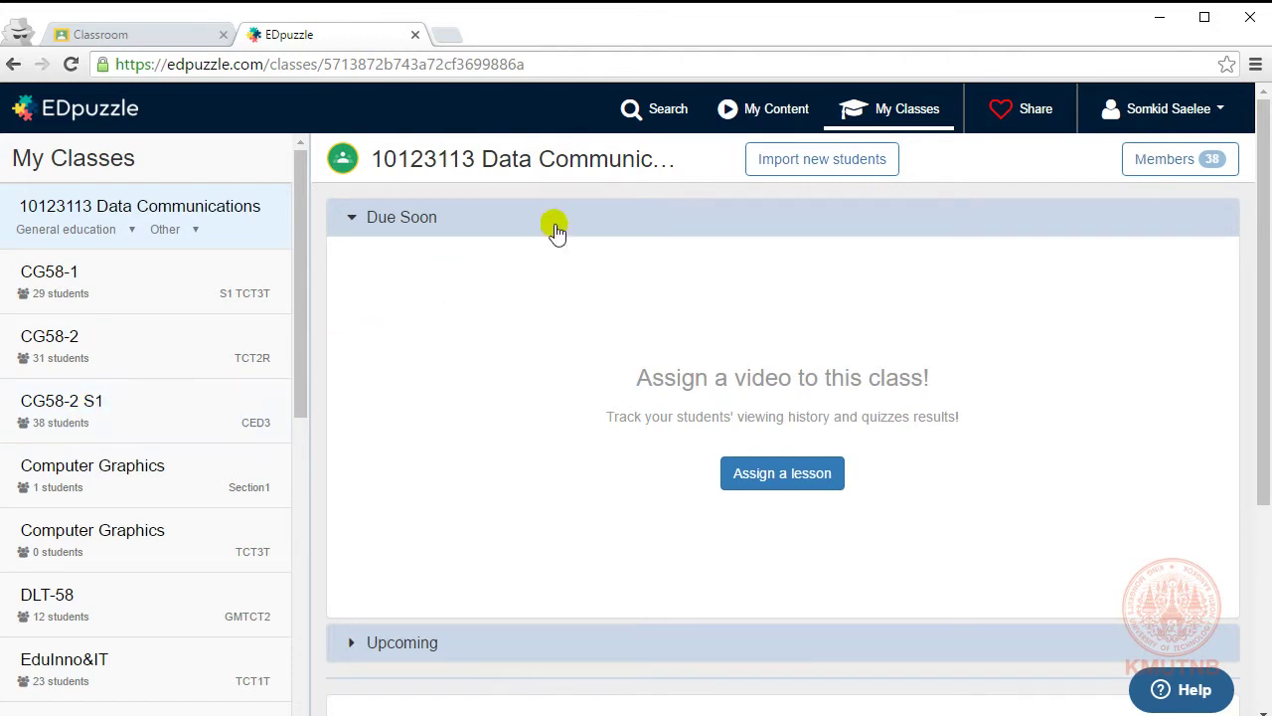
left_click(658, 111)
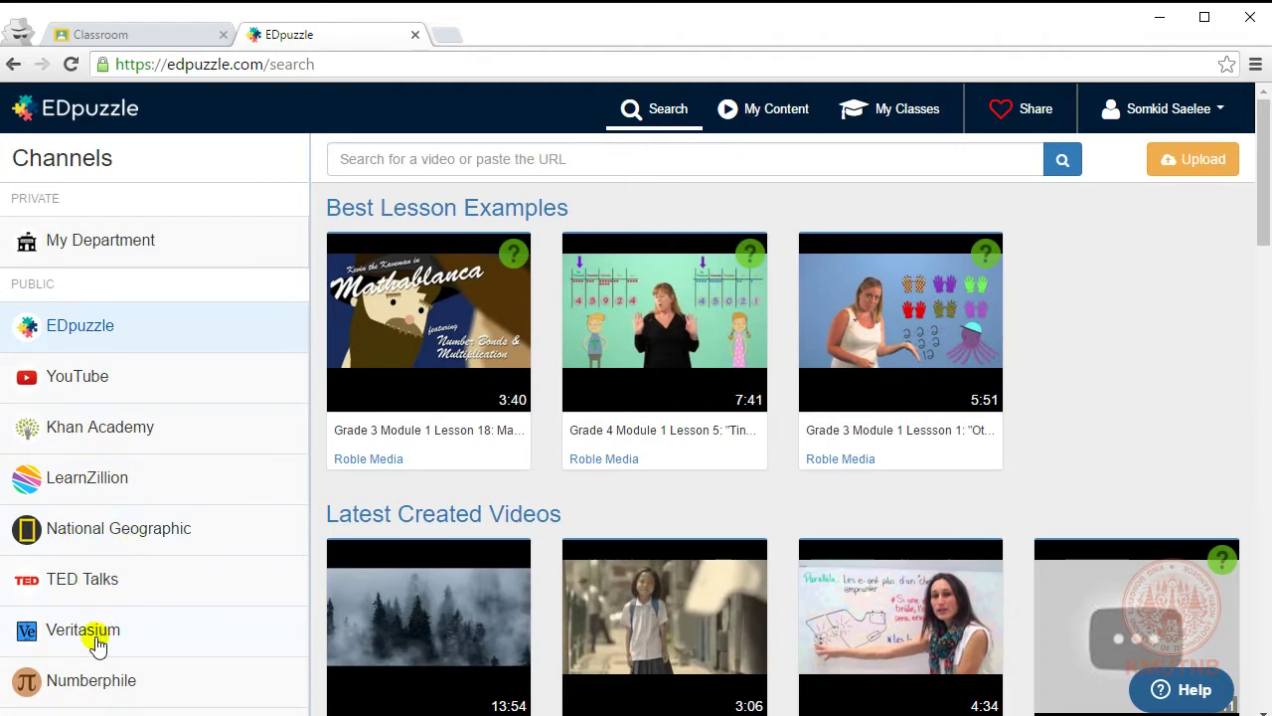
scroll(94, 644, "down", 5)
scroll(110, 427, "up", 3)
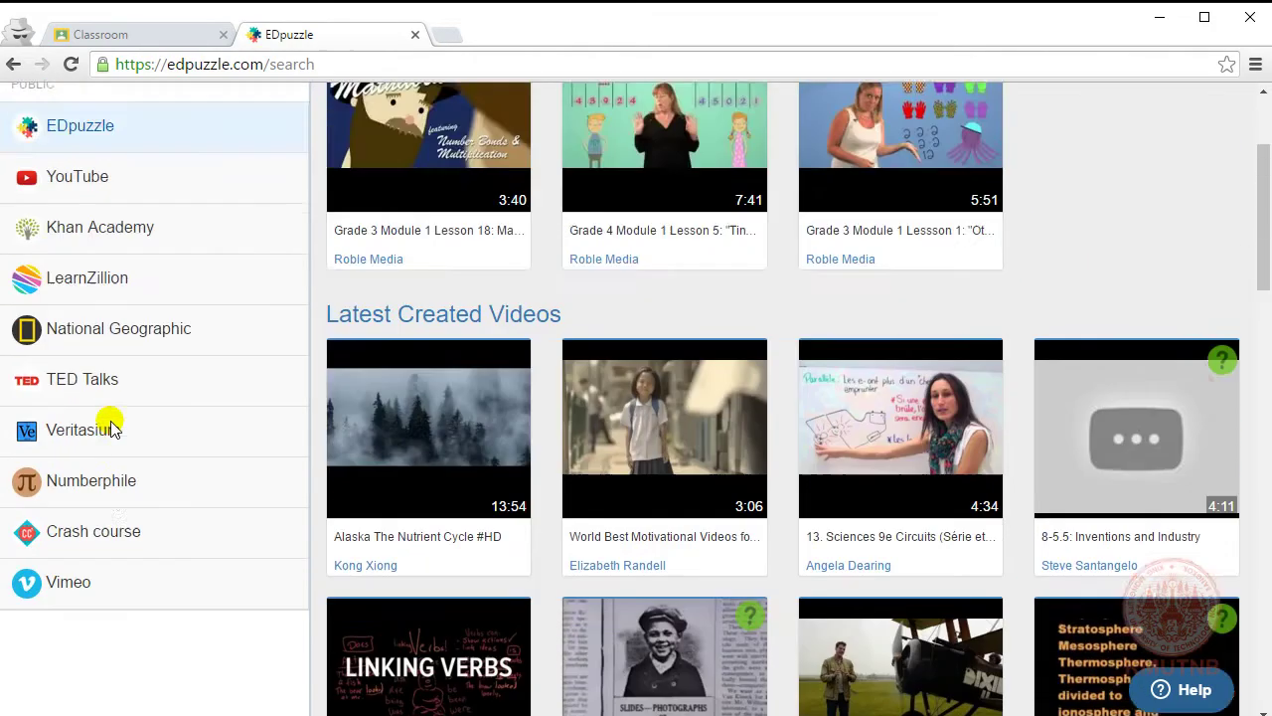
scroll(110, 426, "up", 2)
left_click(107, 377)
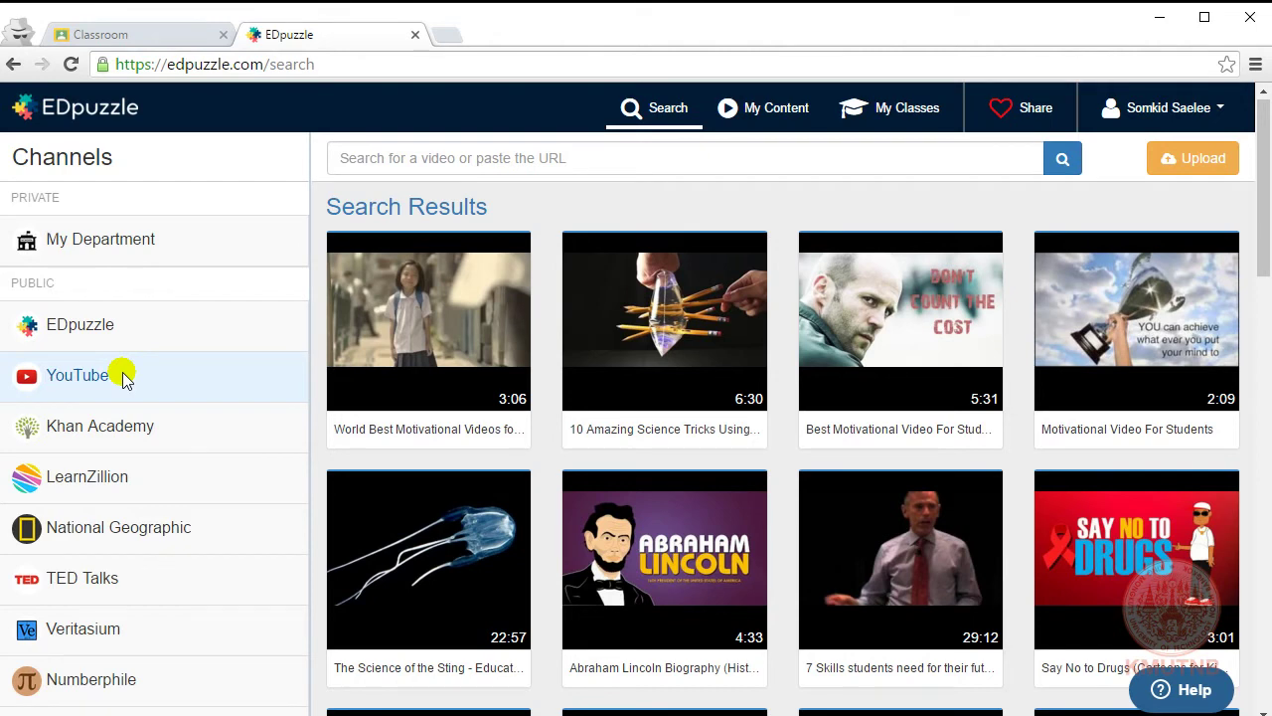
left_click(442, 33)
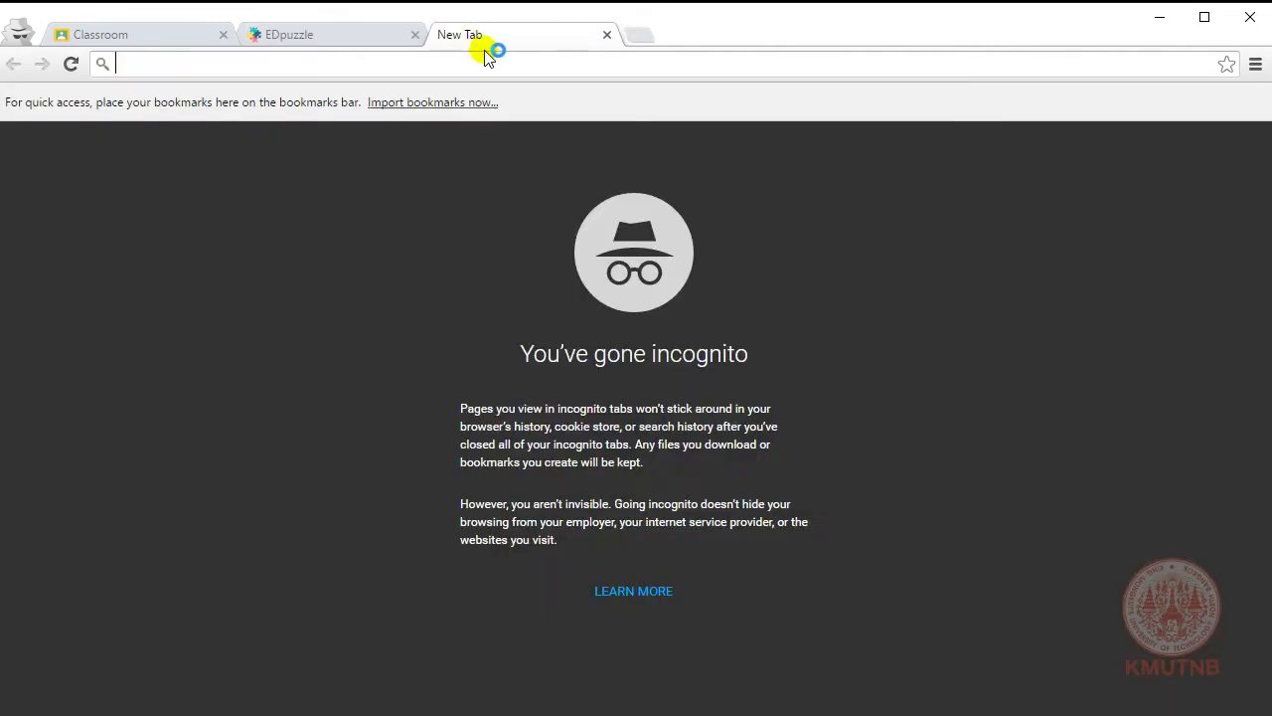
Step: On YouTube, play and pause the pxw x70 wireless microphone setup video from the TeachingMedia playlist
type("youtube.com")
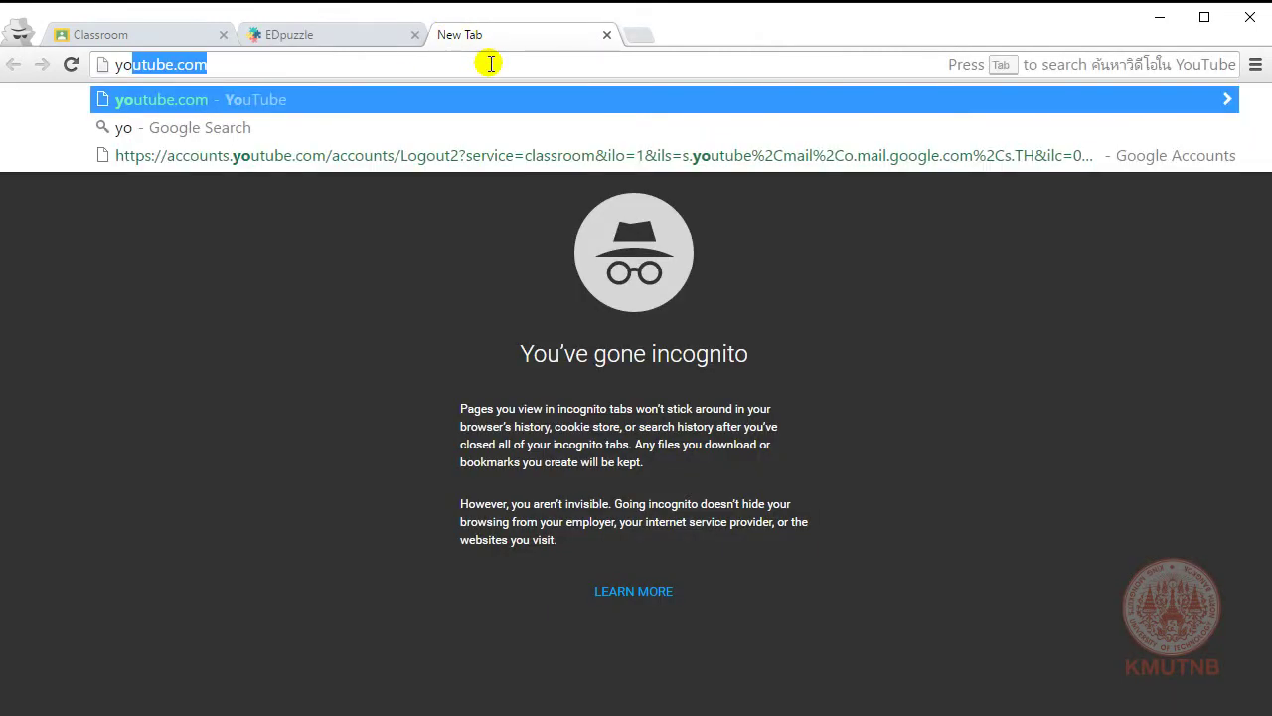
key("Return")
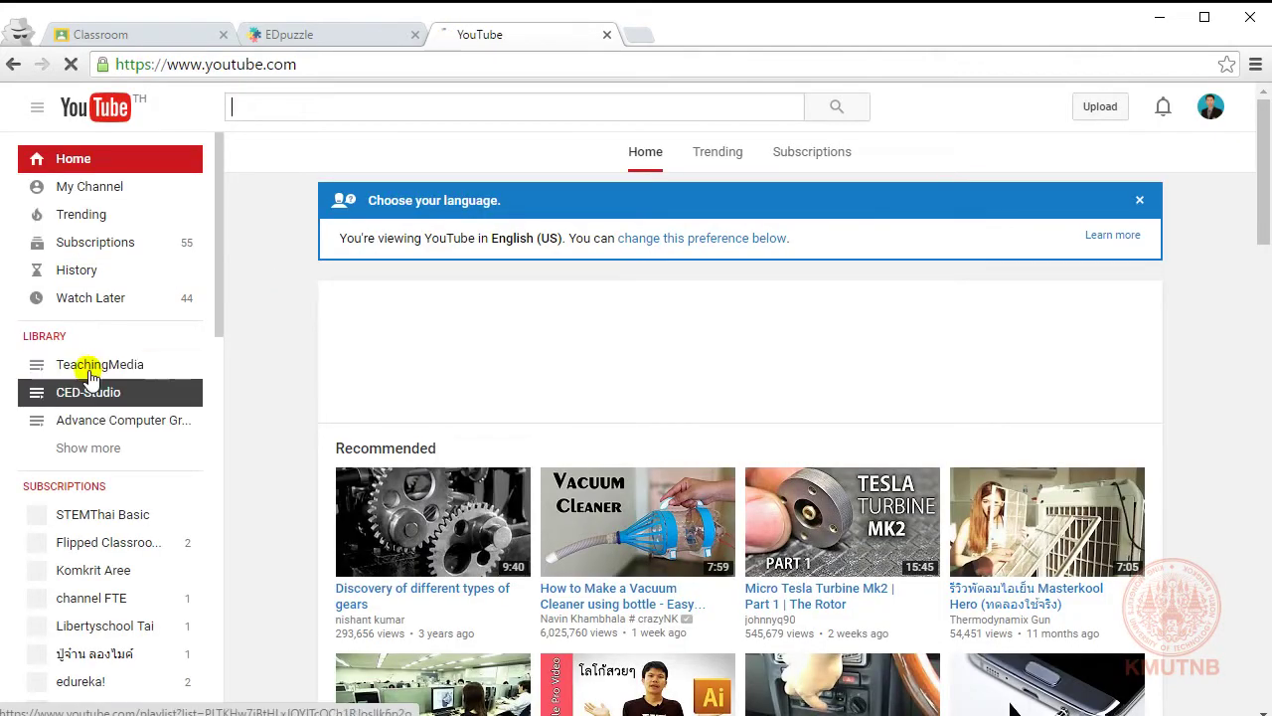
left_click(90, 376)
scroll(633, 447, "down", 10)
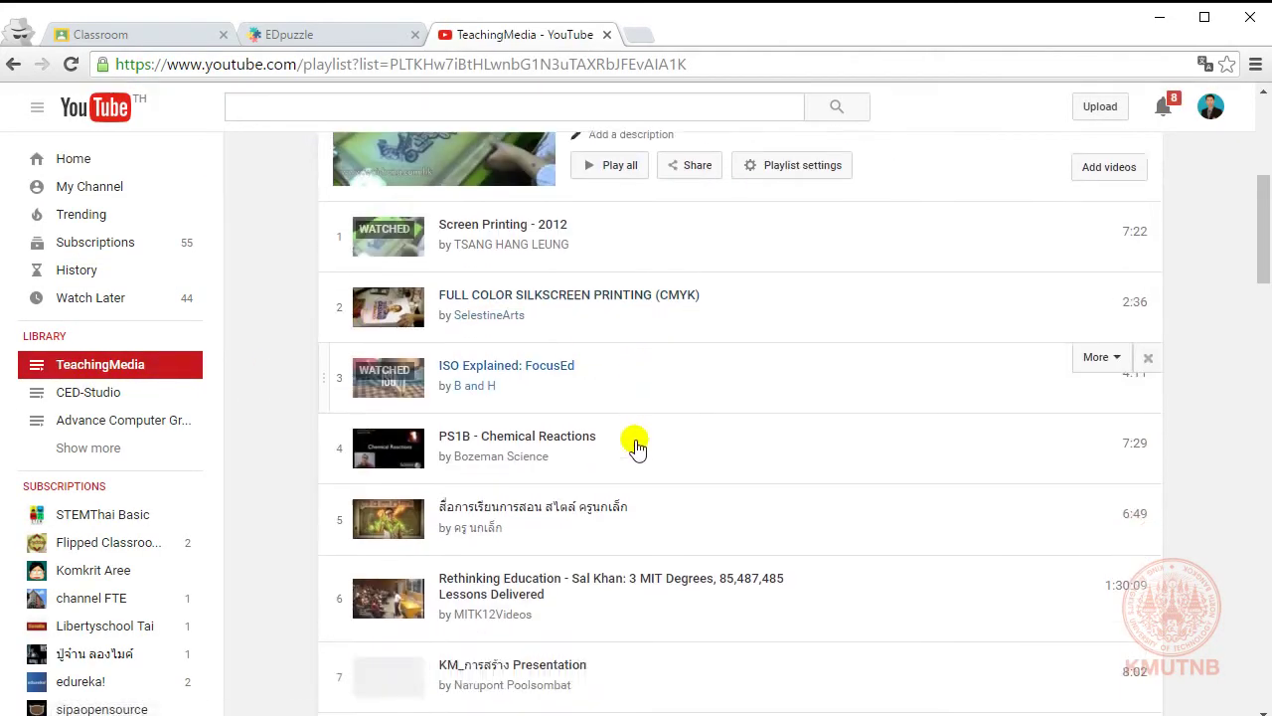
scroll(633, 448, "down", 13)
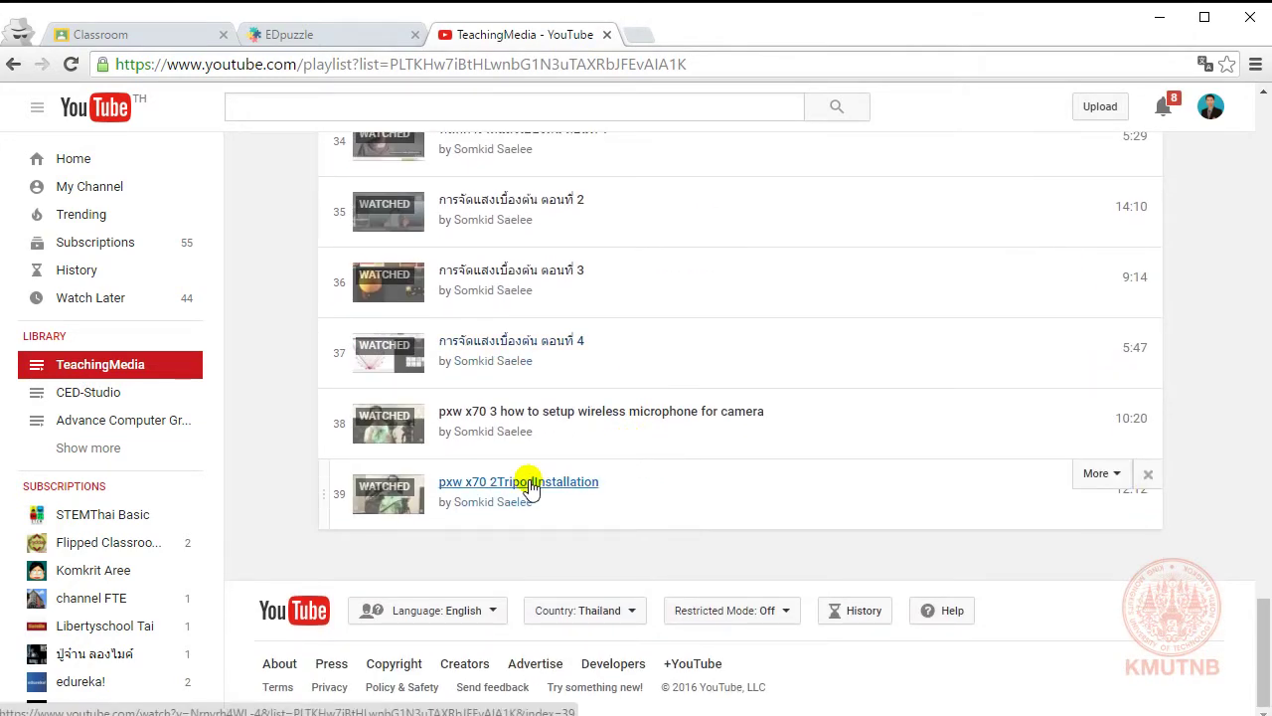
left_click(548, 419)
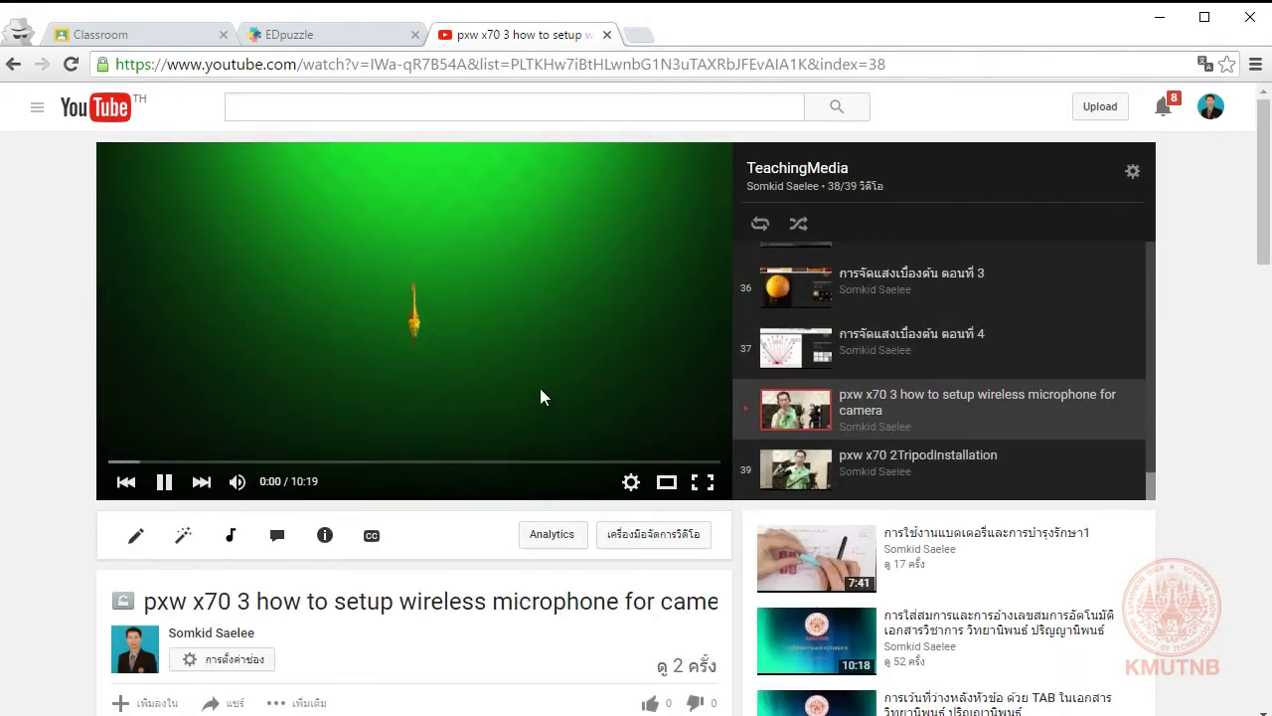
left_click(139, 462)
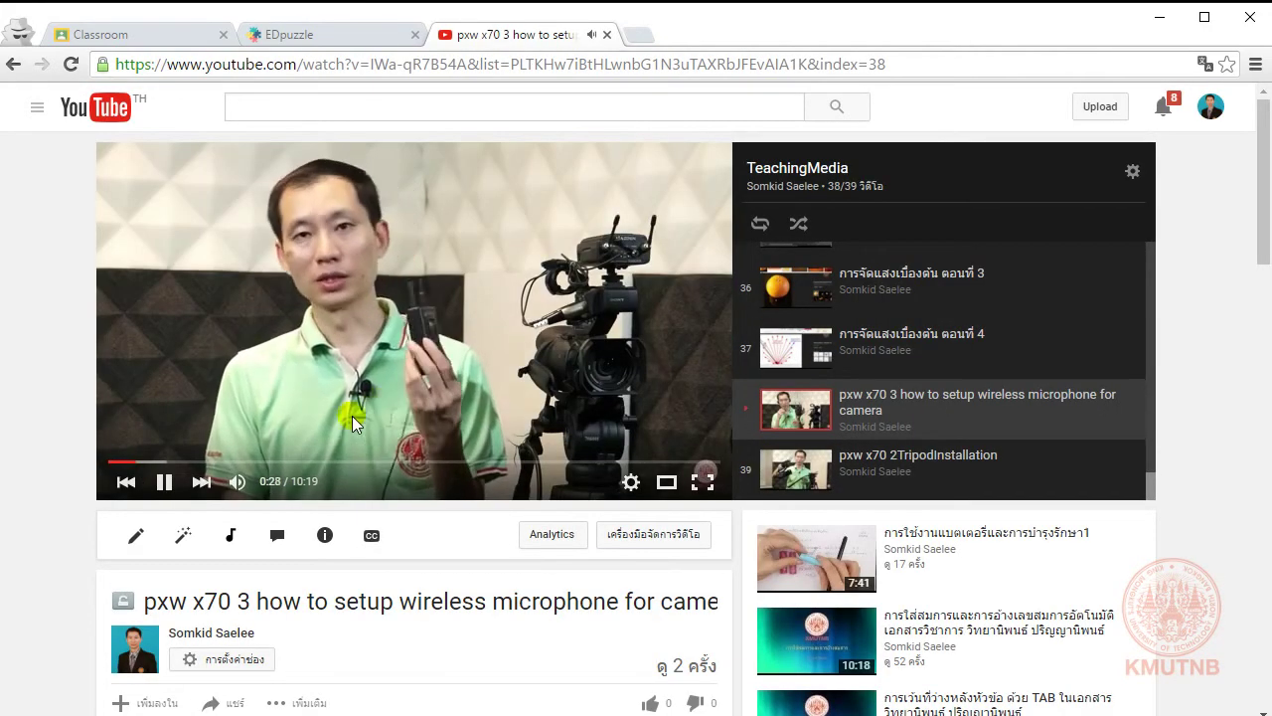
left_click(266, 485)
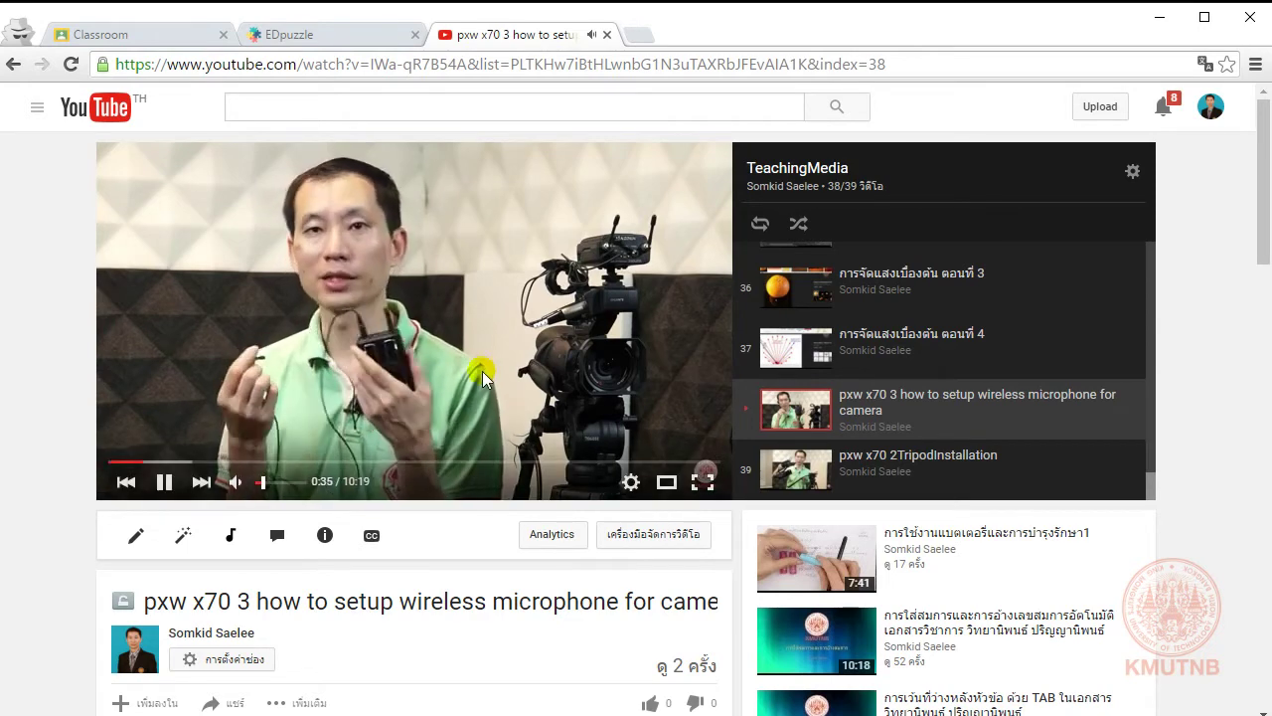
left_click(384, 333)
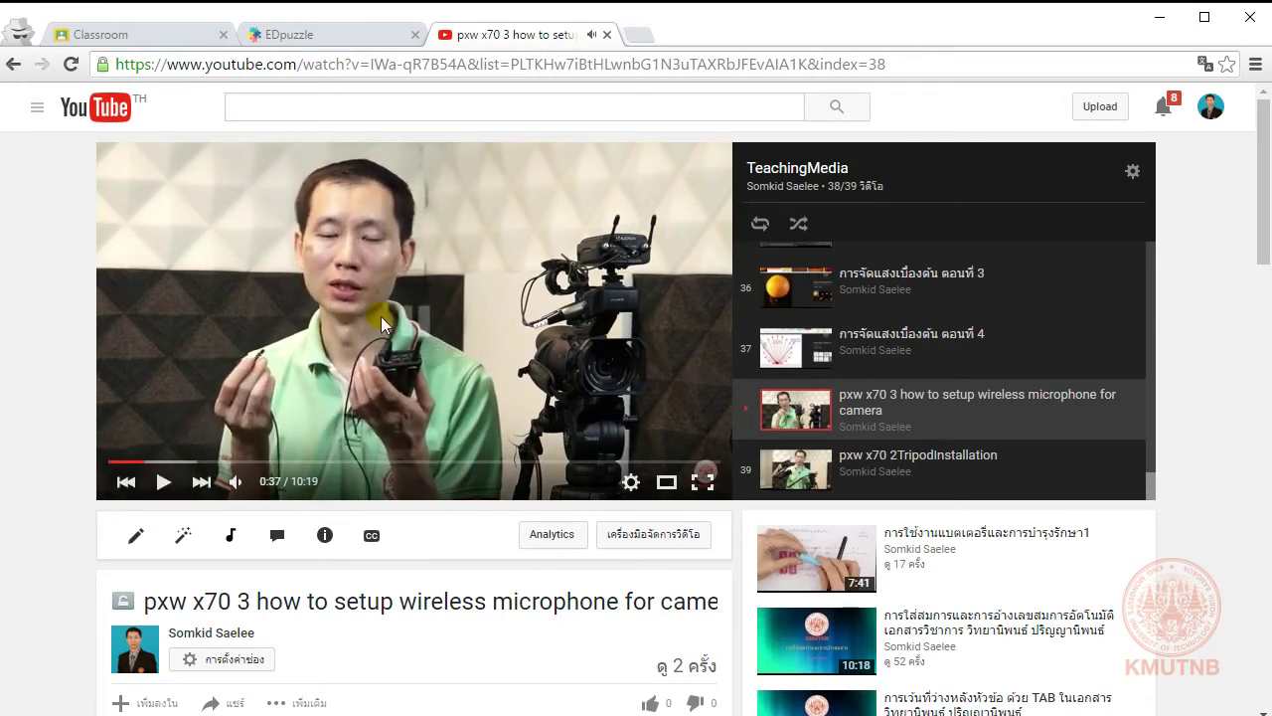
Step: Copy the video's web address and go back to the EDpuzzle search page
left_click(945, 59)
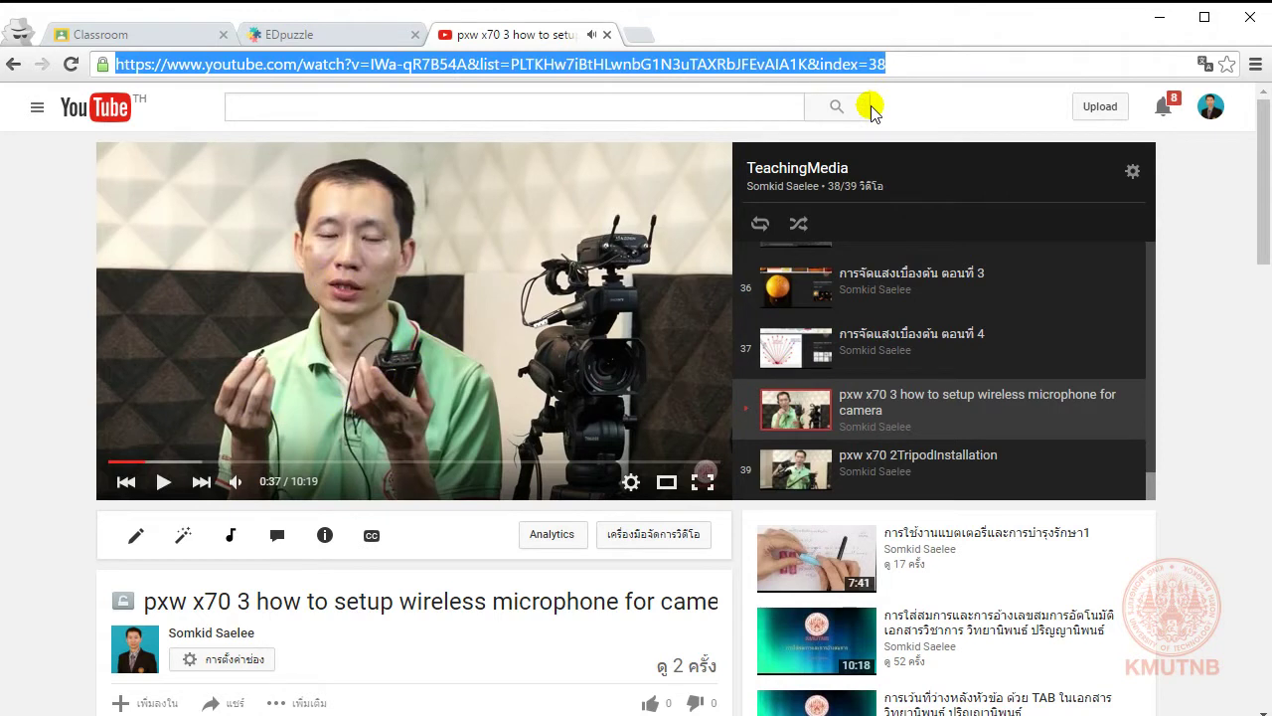
right_click(785, 65)
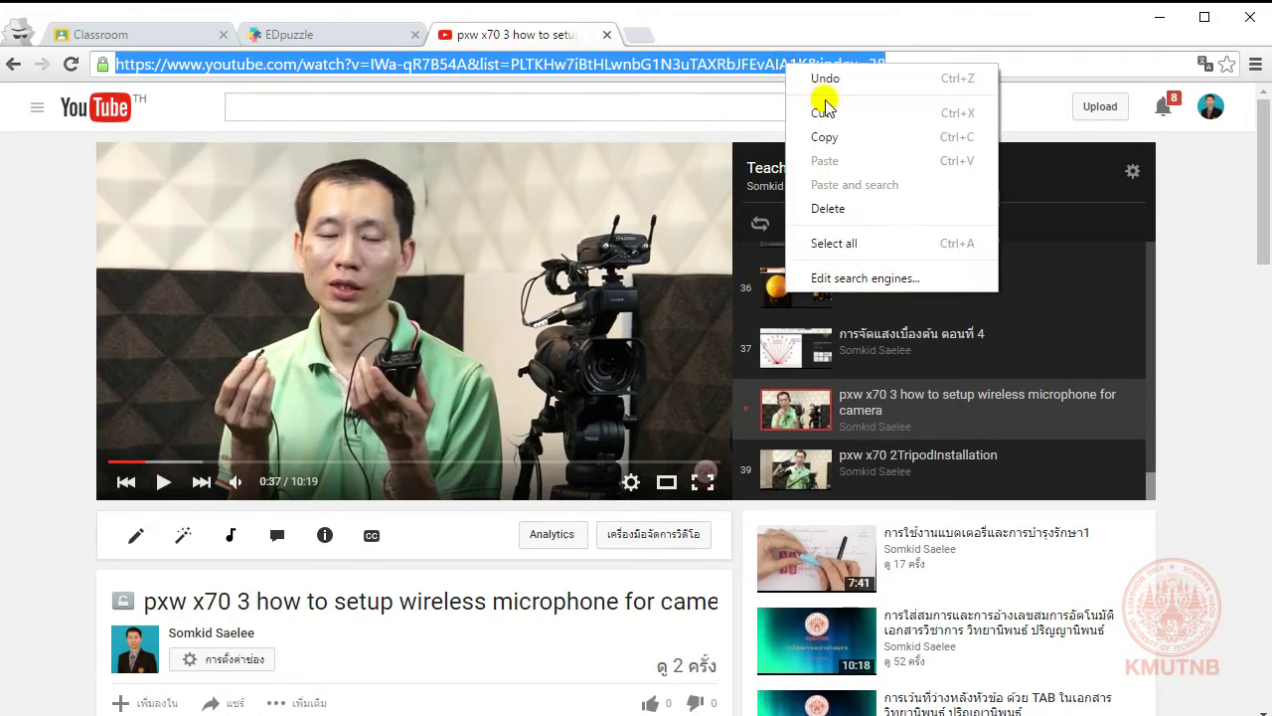
left_click(850, 137)
left_click(333, 33)
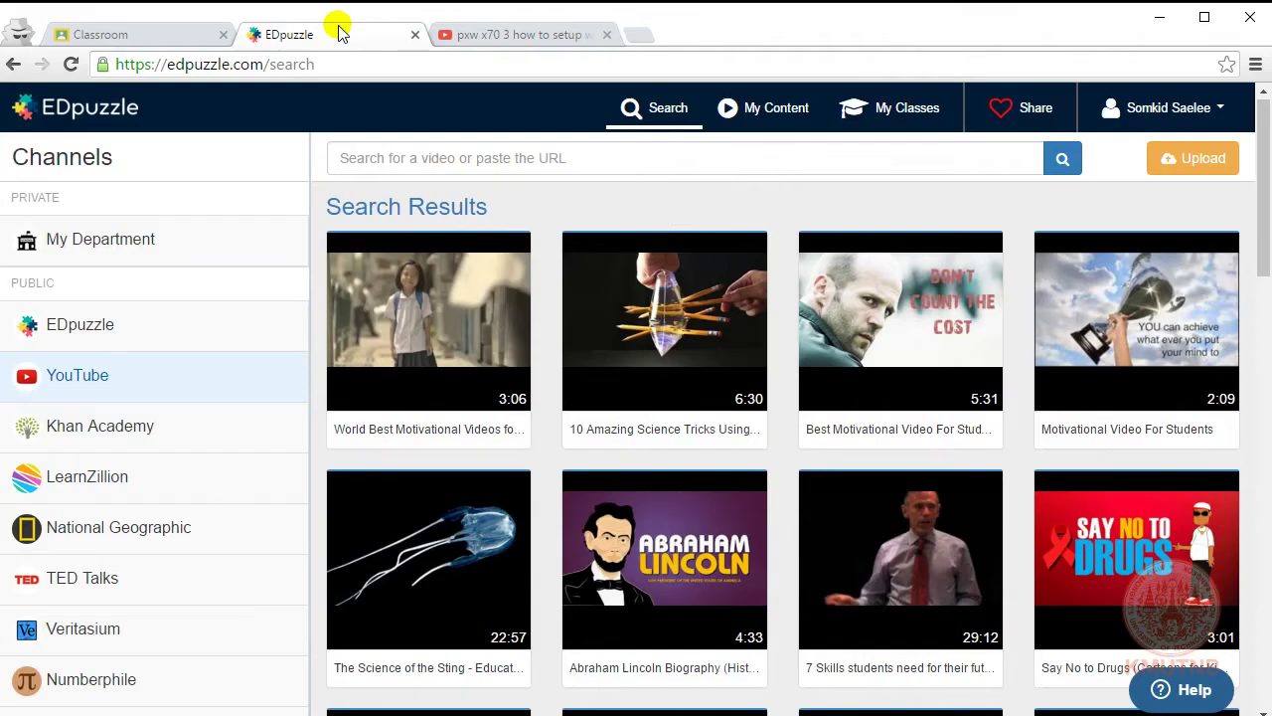
Step: Paste the YouTube link into EDpuzzle's search box and search to open the pxw x70 video
left_click(530, 155)
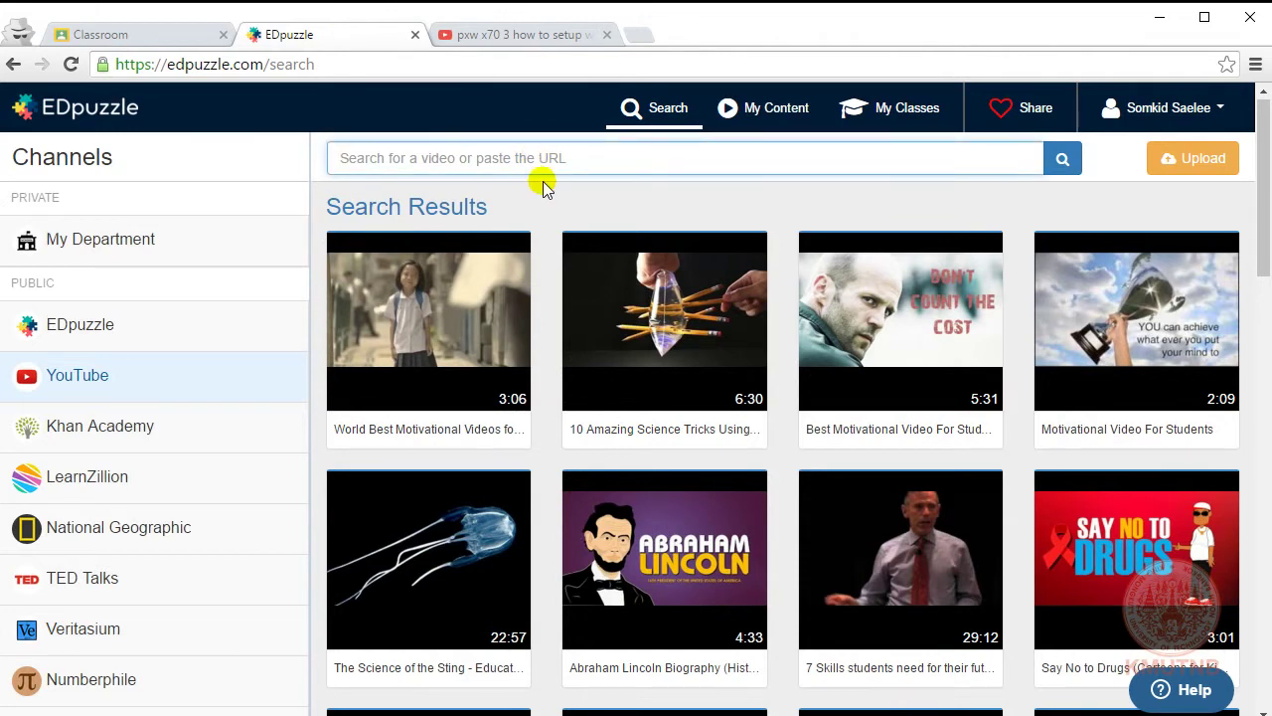
right_click(537, 158)
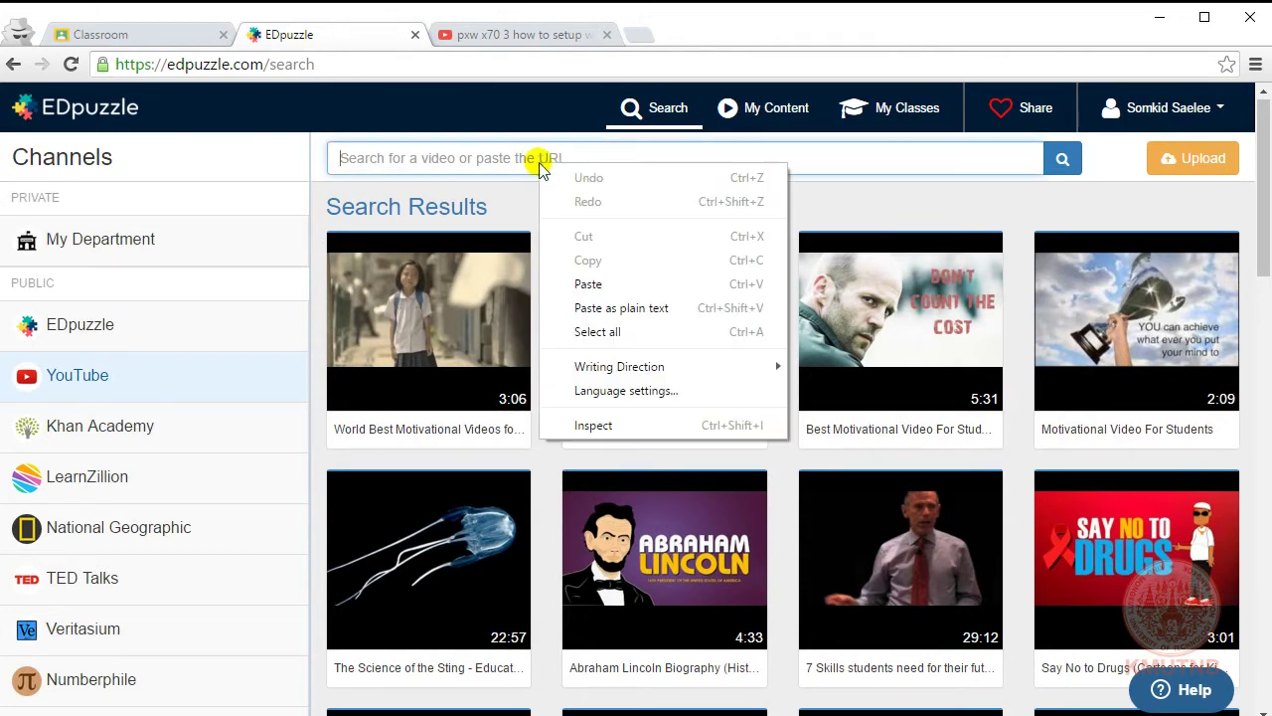
left_click(589, 285)
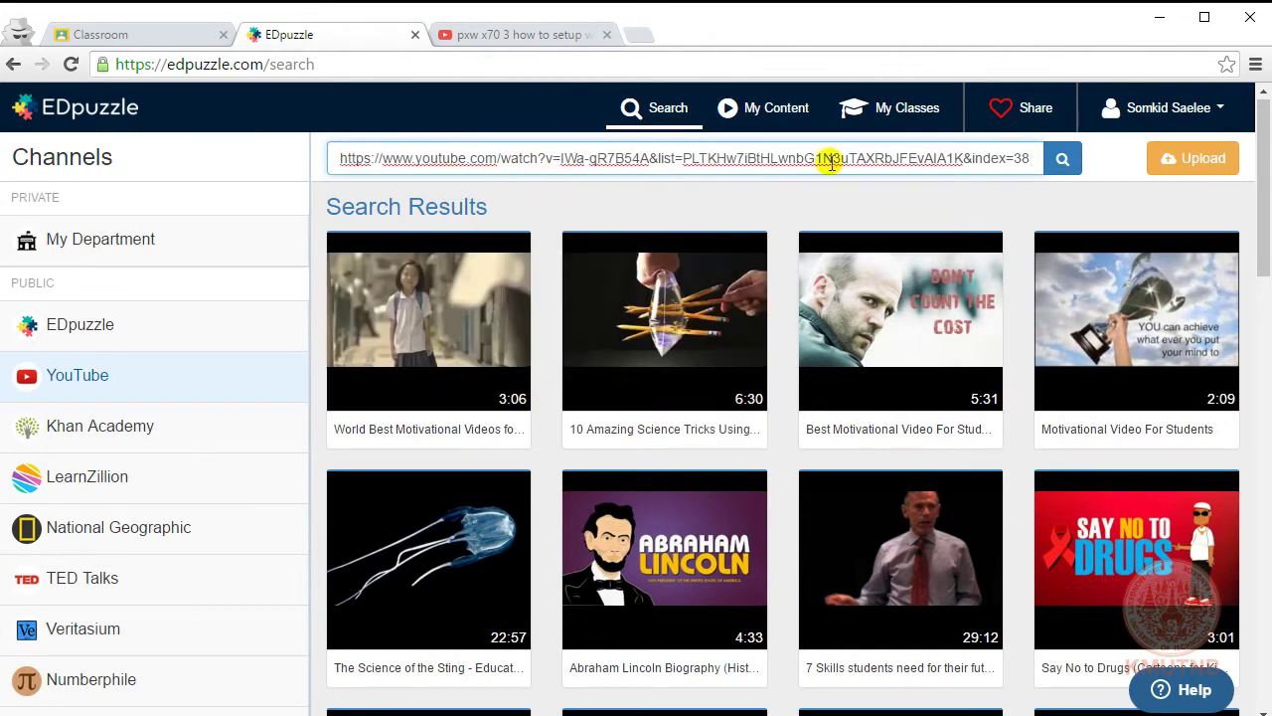
left_click(1060, 164)
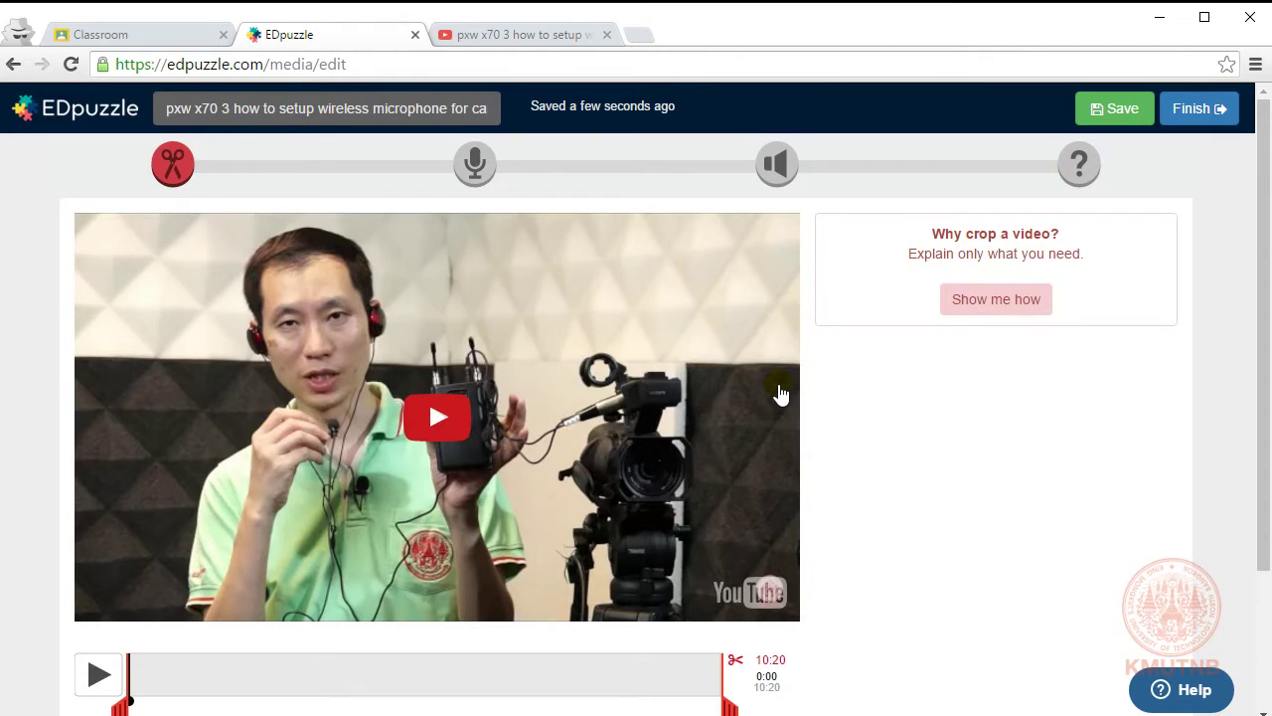
Step: Trim the clip to start at 01:37 and end at 02:41, then pause the preview
scroll(780, 395, "down", 3)
scroll(781, 394, "up", 3)
scroll(780, 394, "down", 3)
scroll(773, 389, "up", 3)
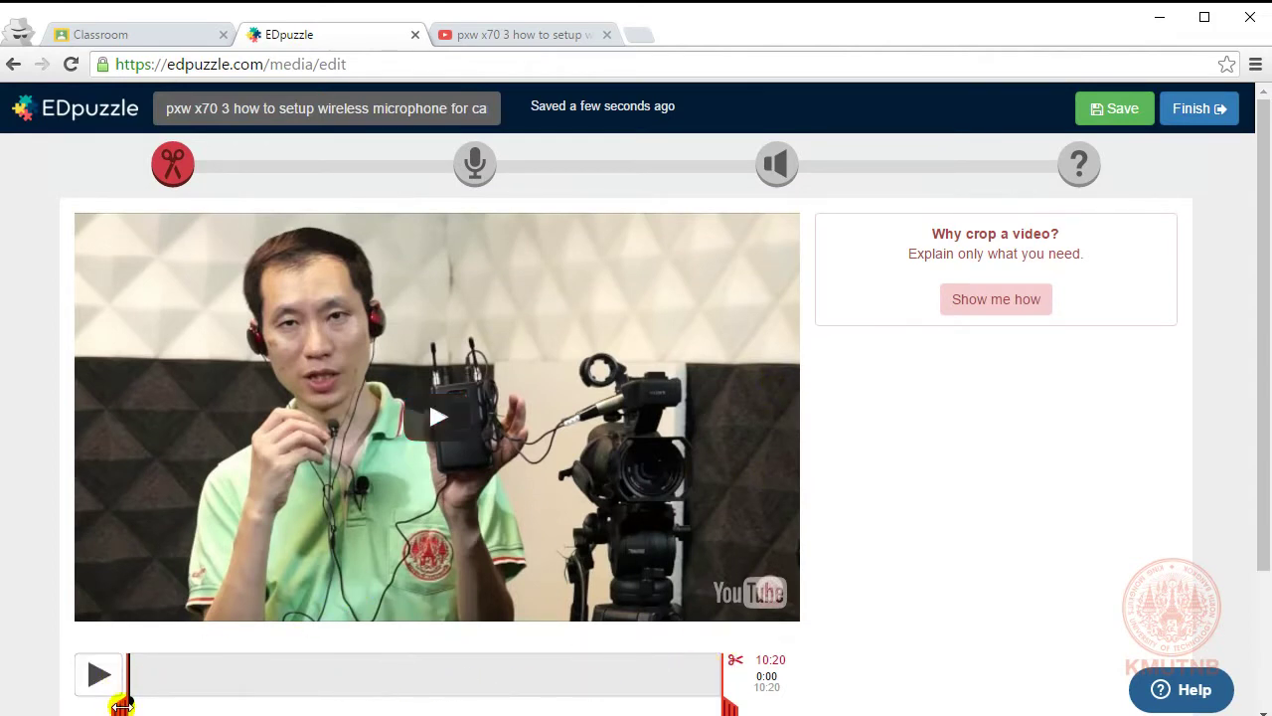
left_click_drag(120, 706, 221, 704)
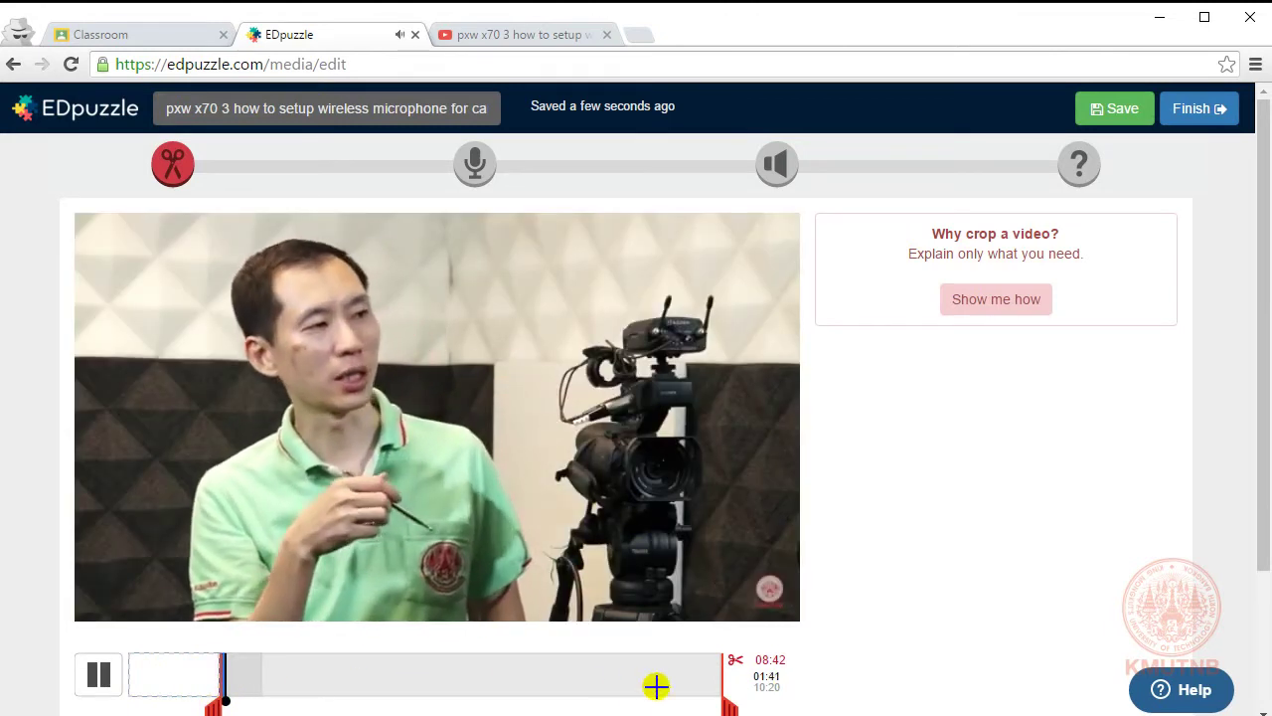
left_click_drag(730, 684, 286, 684)
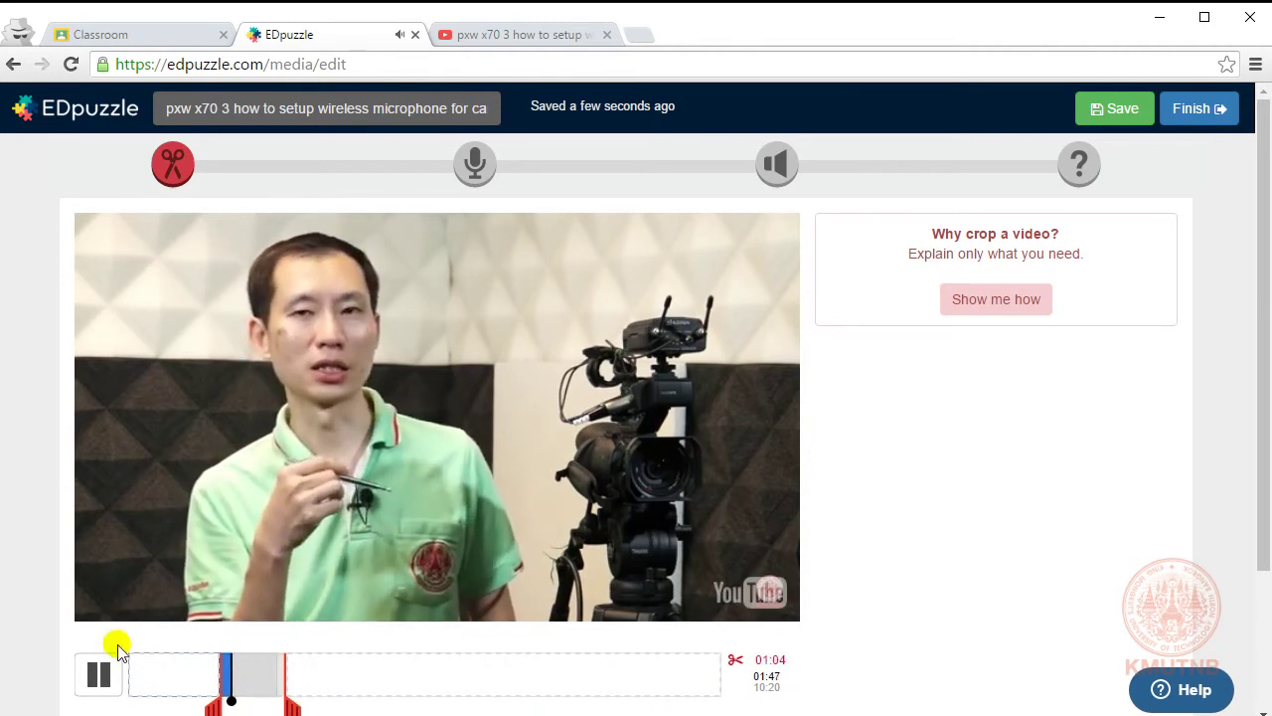
left_click(96, 674)
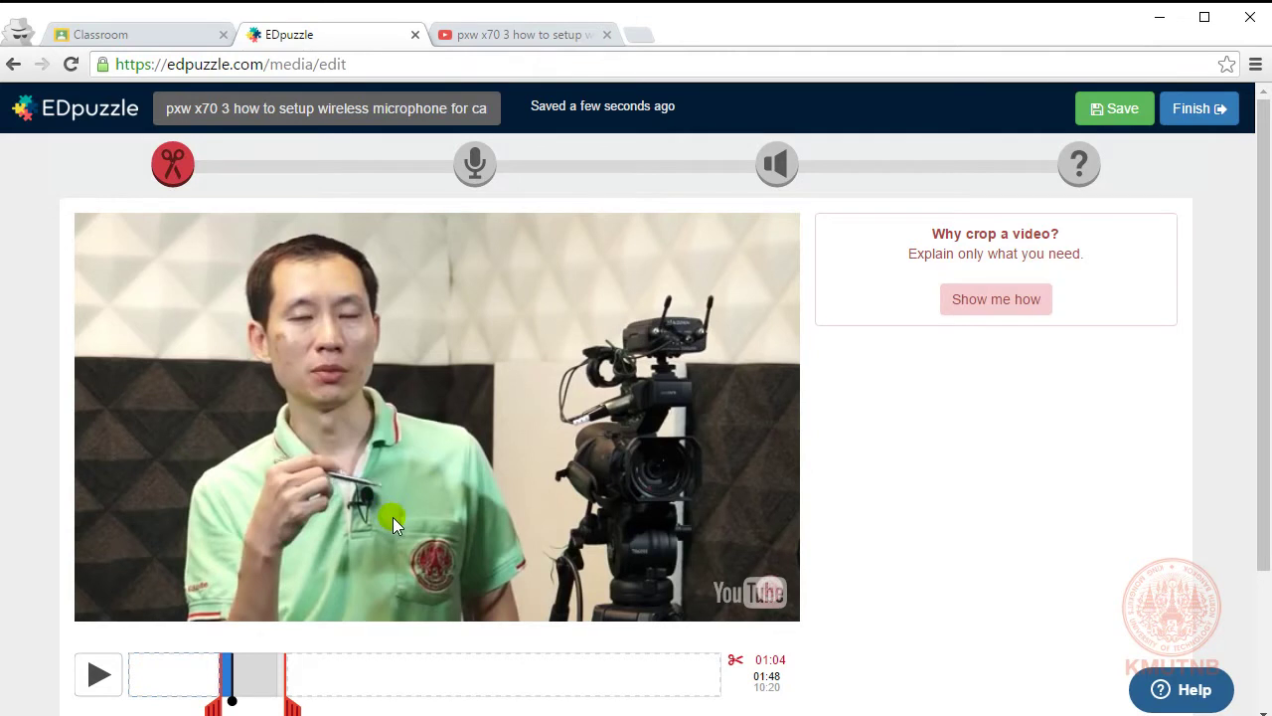
scroll(410, 505, "down", 1)
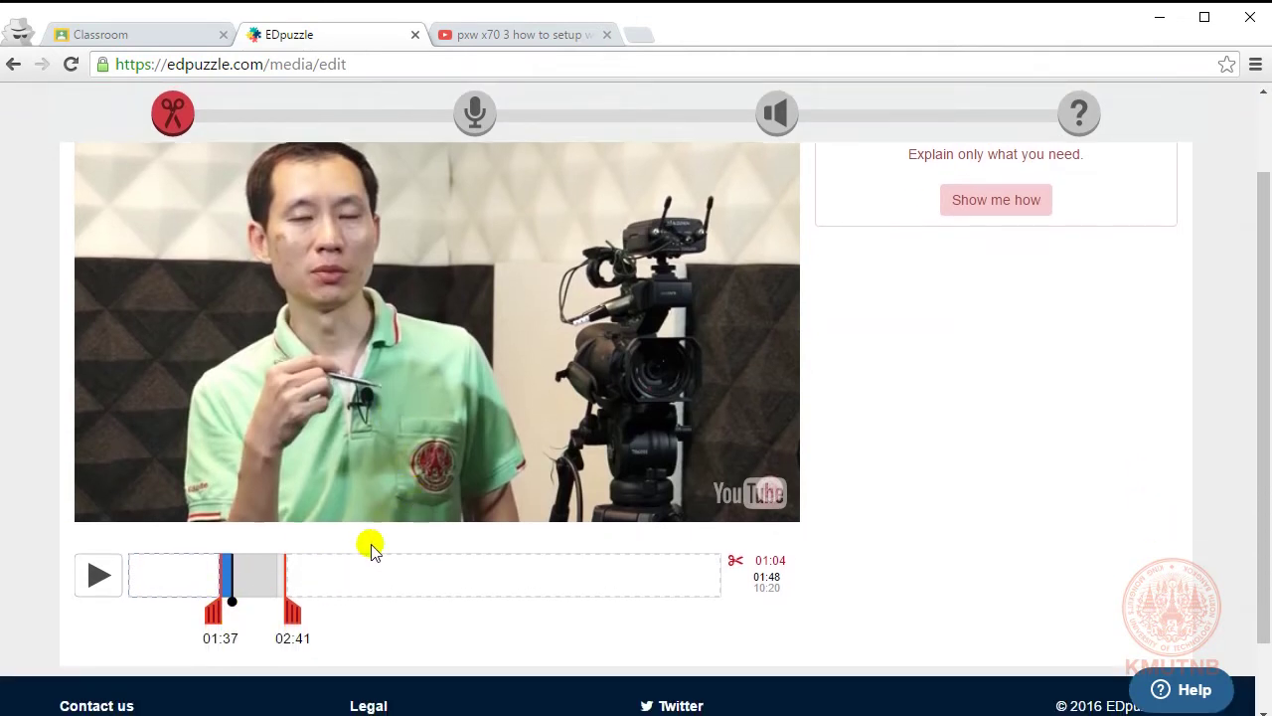
scroll(553, 446, "up", 1)
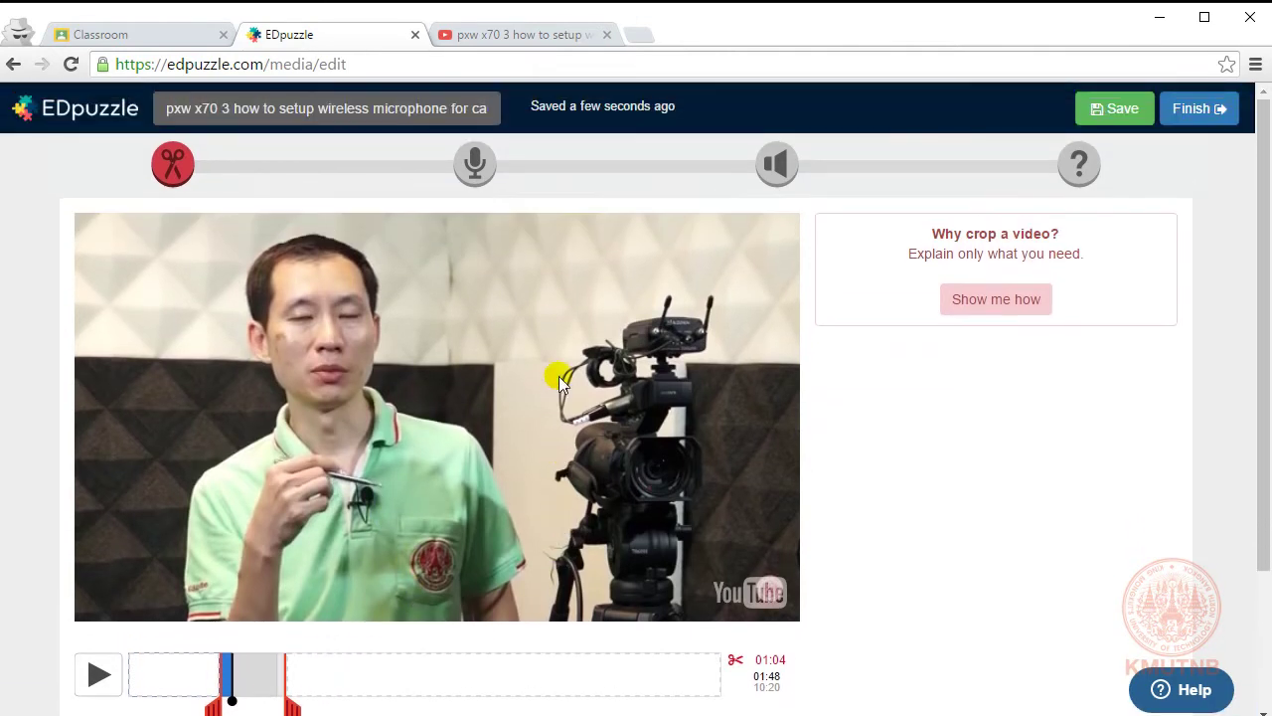
Step: Switch to the Audio Track voiceover step for the 01:03 cropped clip
left_click(475, 165)
scroll(518, 442, "down", 1)
scroll(519, 442, "down", 1)
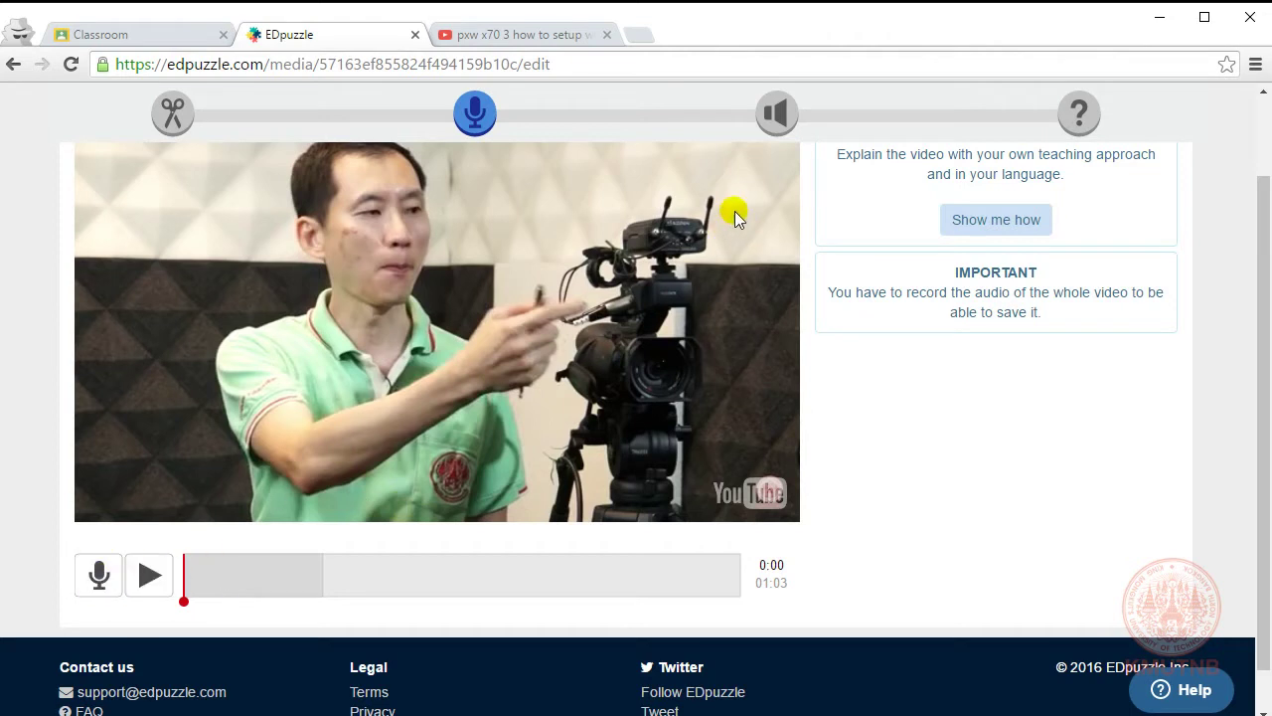
Step: Open Audio Notes and stretch an audio note from the clip's start to about 0:30
left_click(775, 113)
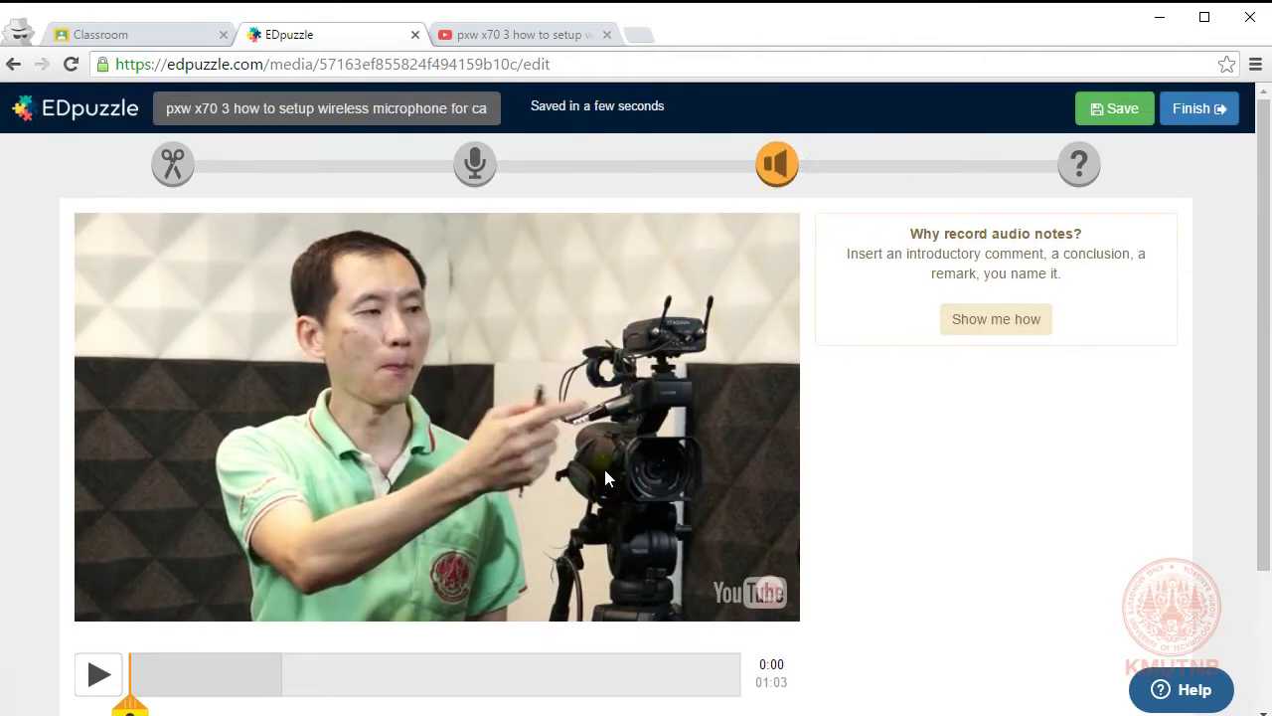
scroll(604, 474, "down", 1)
scroll(603, 473, "up", 1)
scroll(401, 615, "down", 1)
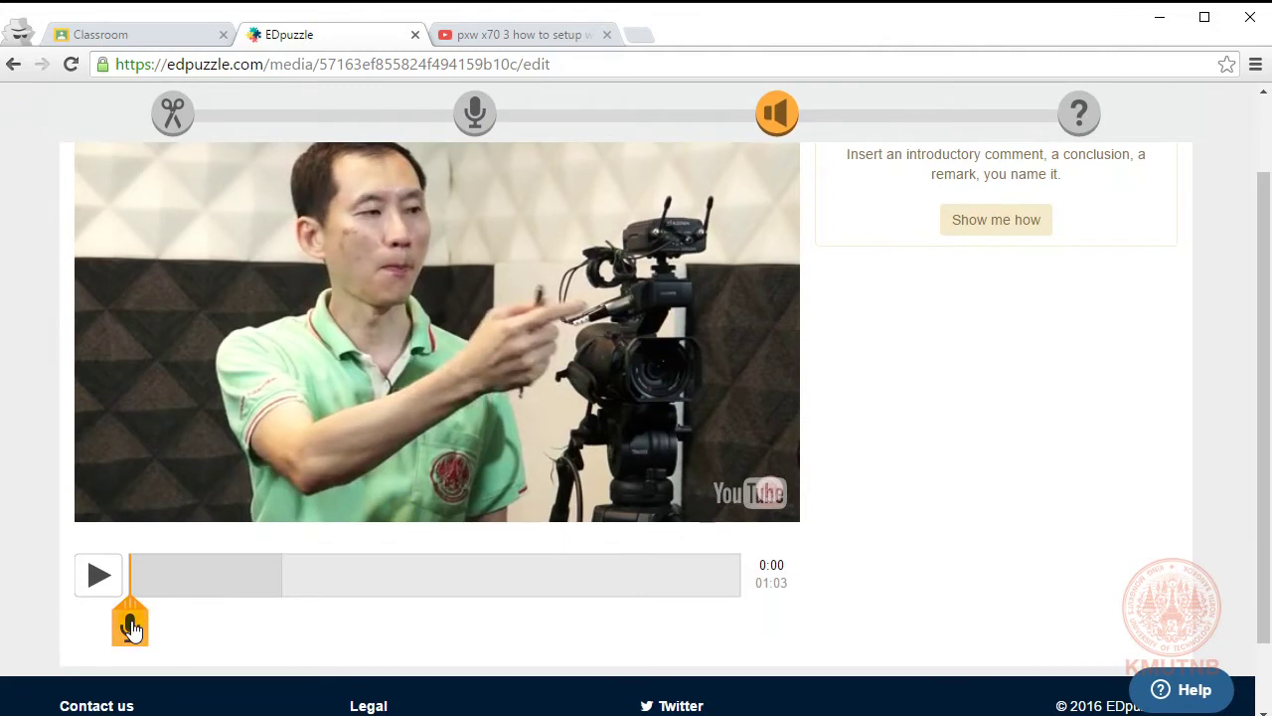
left_click_drag(130, 602, 361, 607)
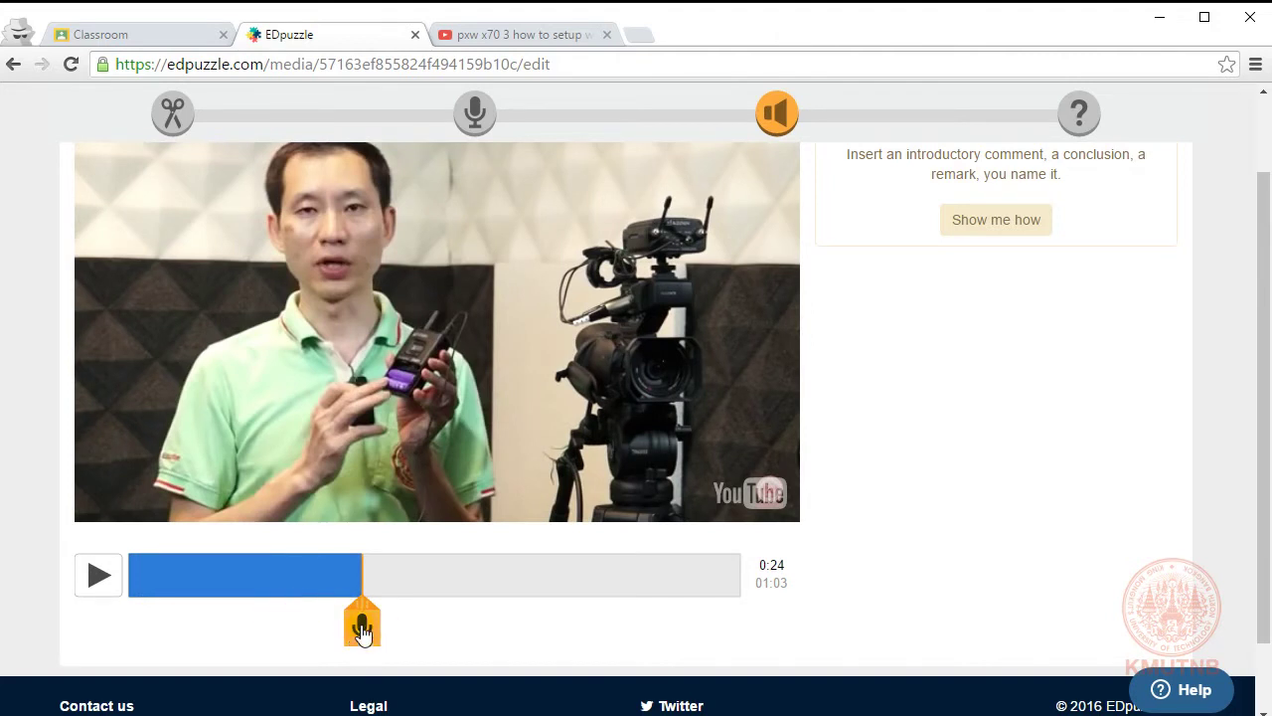
left_click_drag(360, 570, 420, 566)
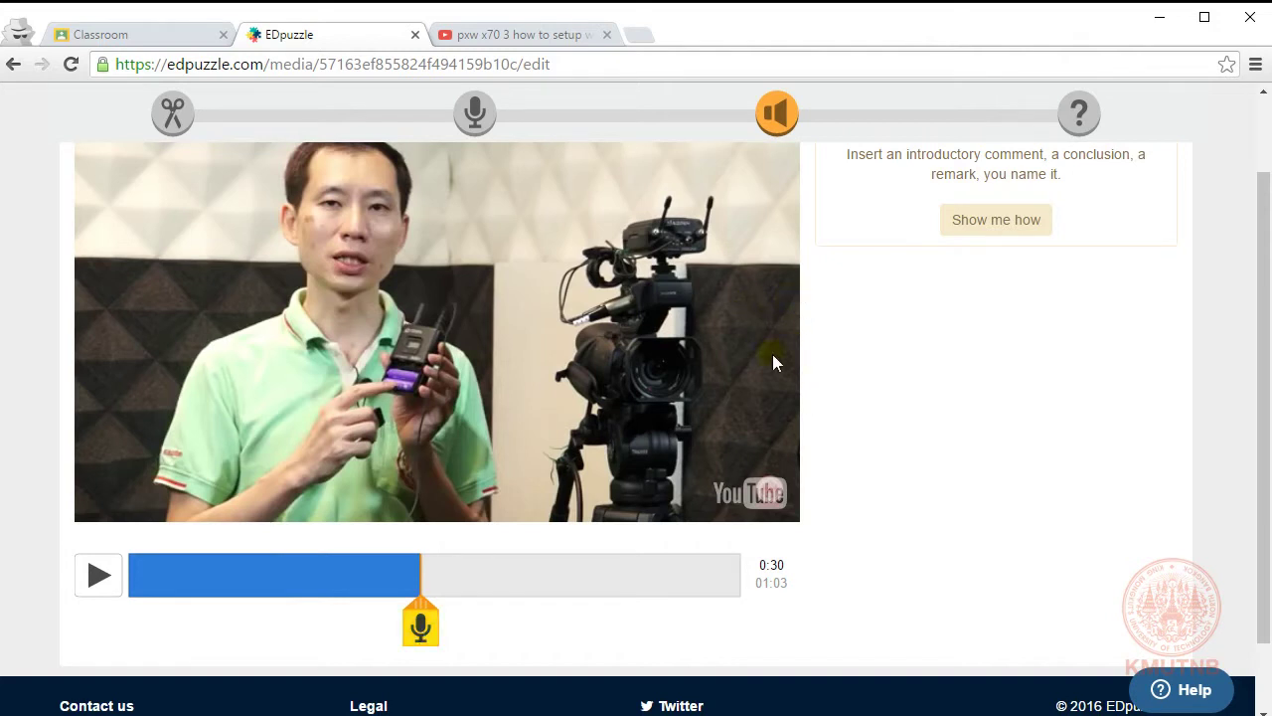
scroll(725, 406, "up", 1)
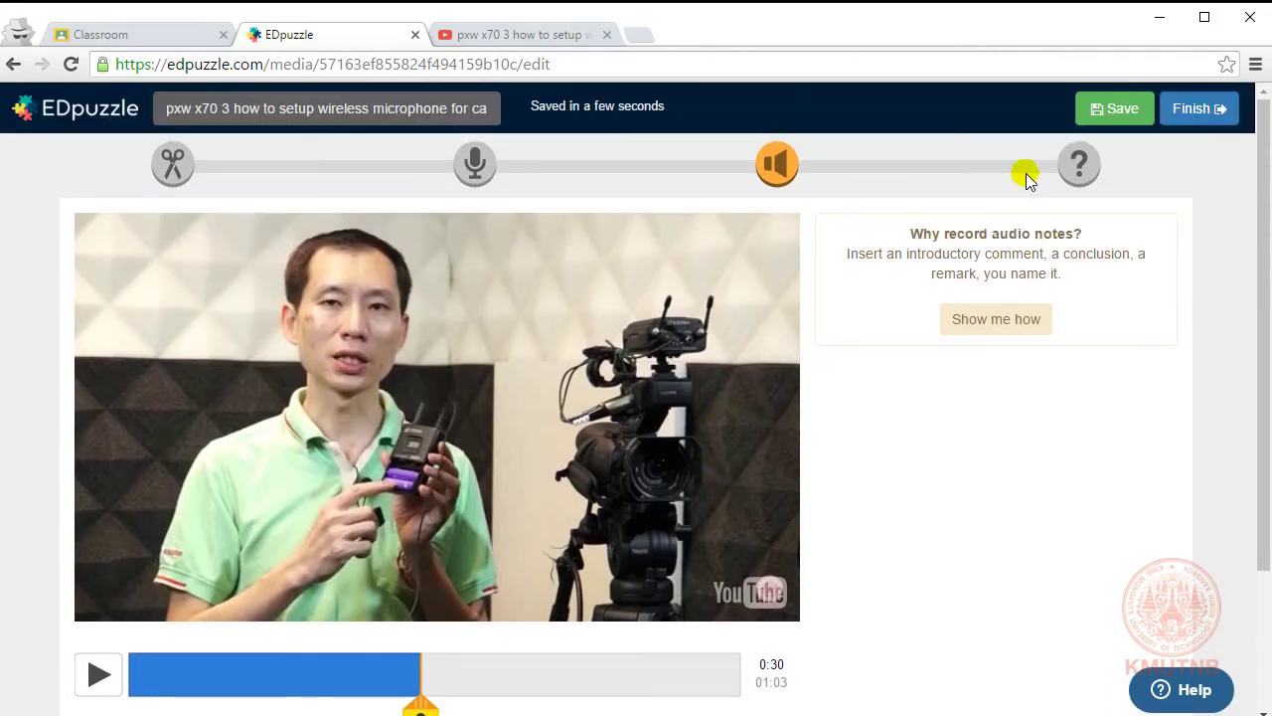
Step: Open the Quizzes step and drag the question marker to 0:06
left_click(1081, 167)
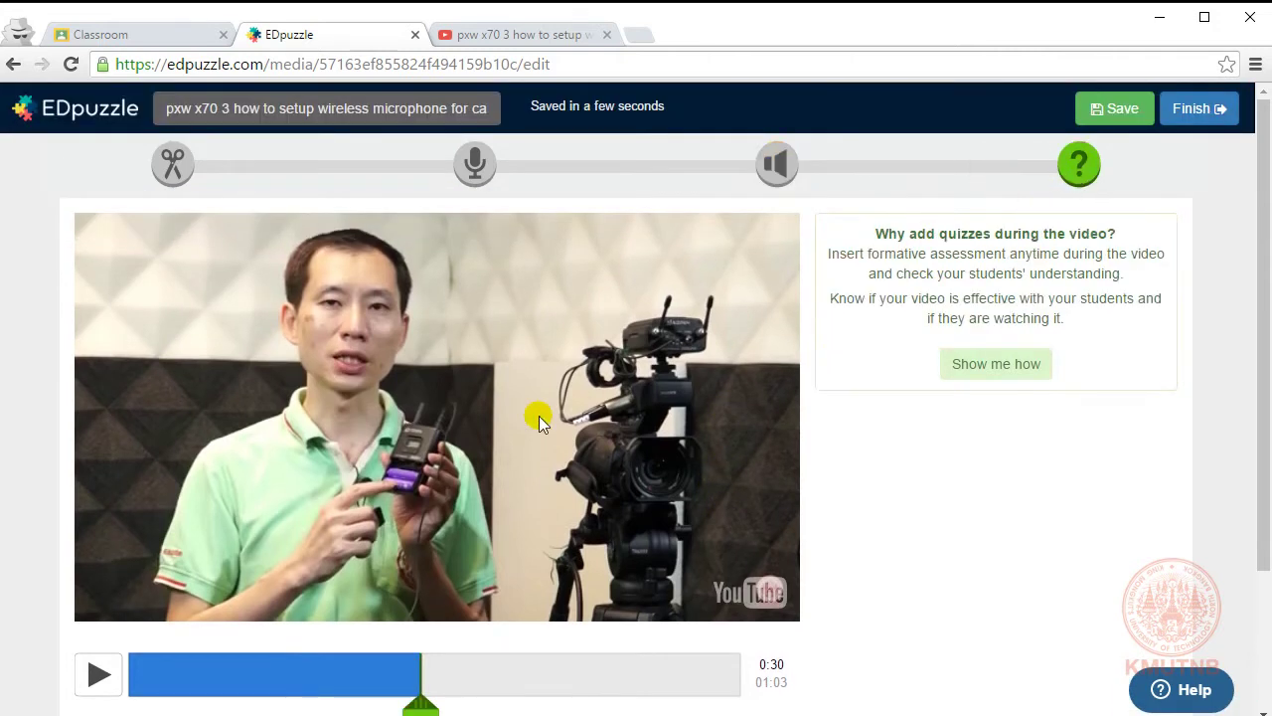
scroll(508, 430, "down", 1)
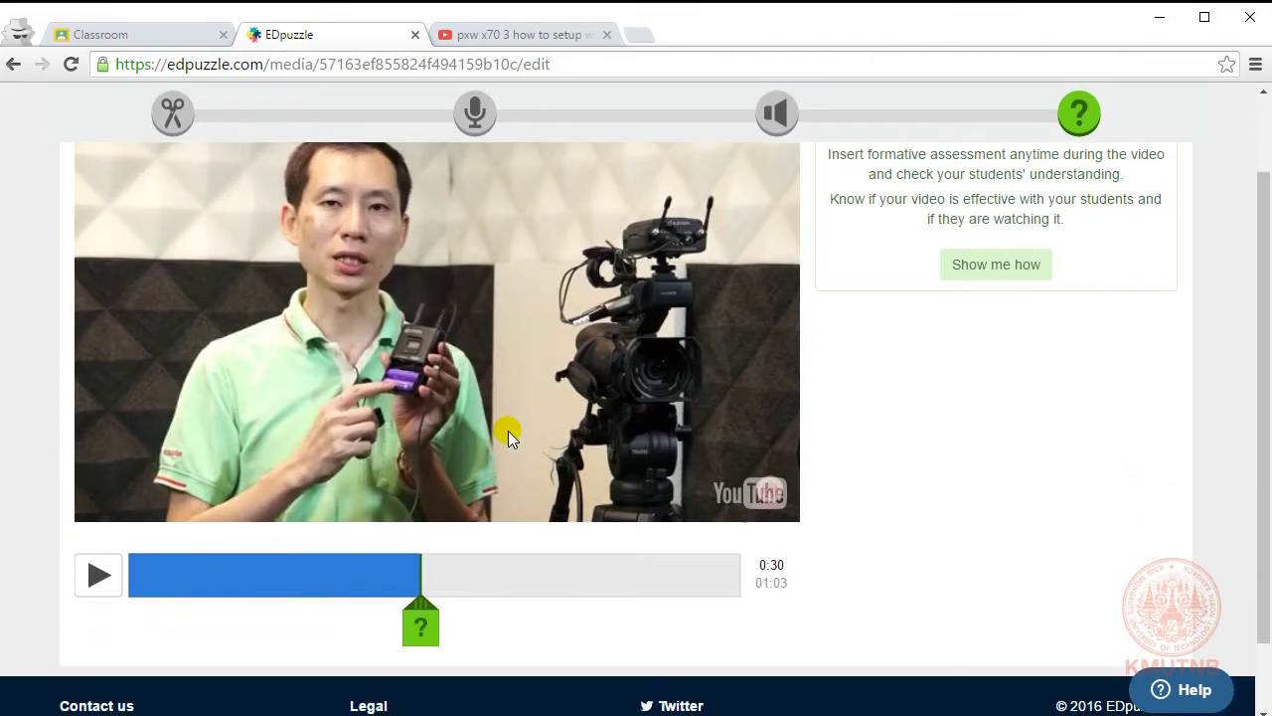
scroll(508, 431, "up", 1)
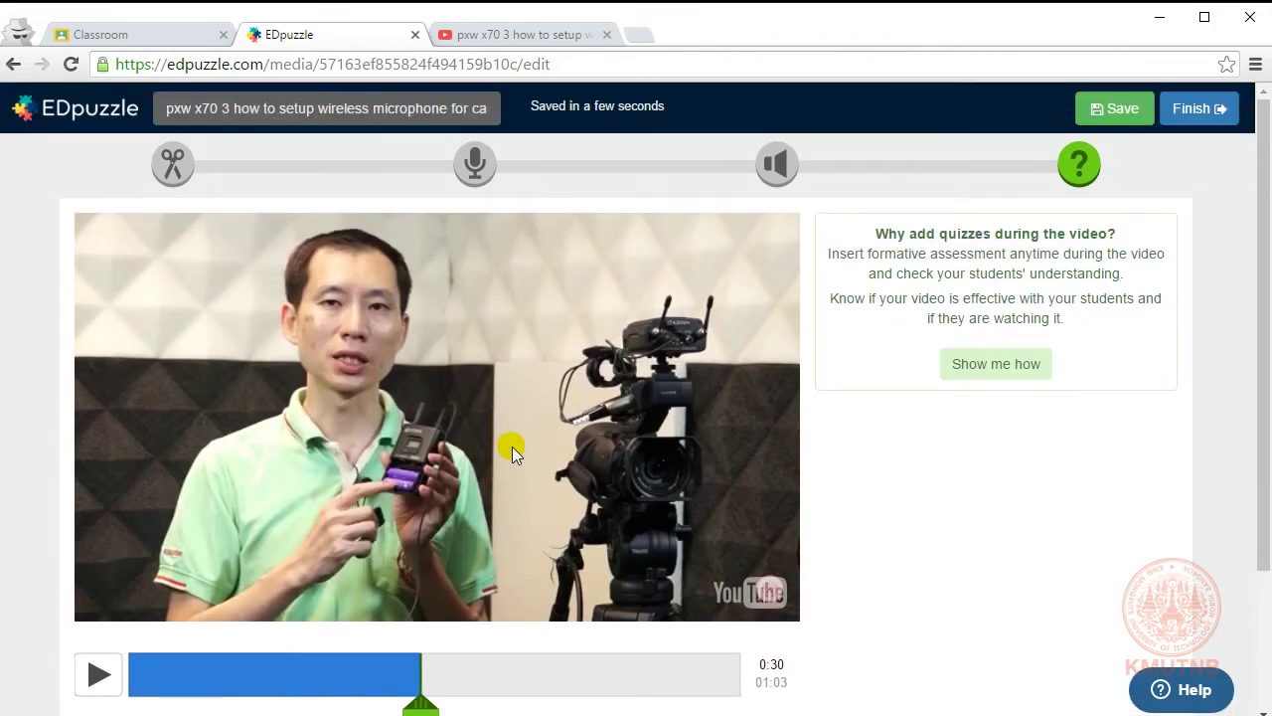
scroll(512, 446, "down", 1)
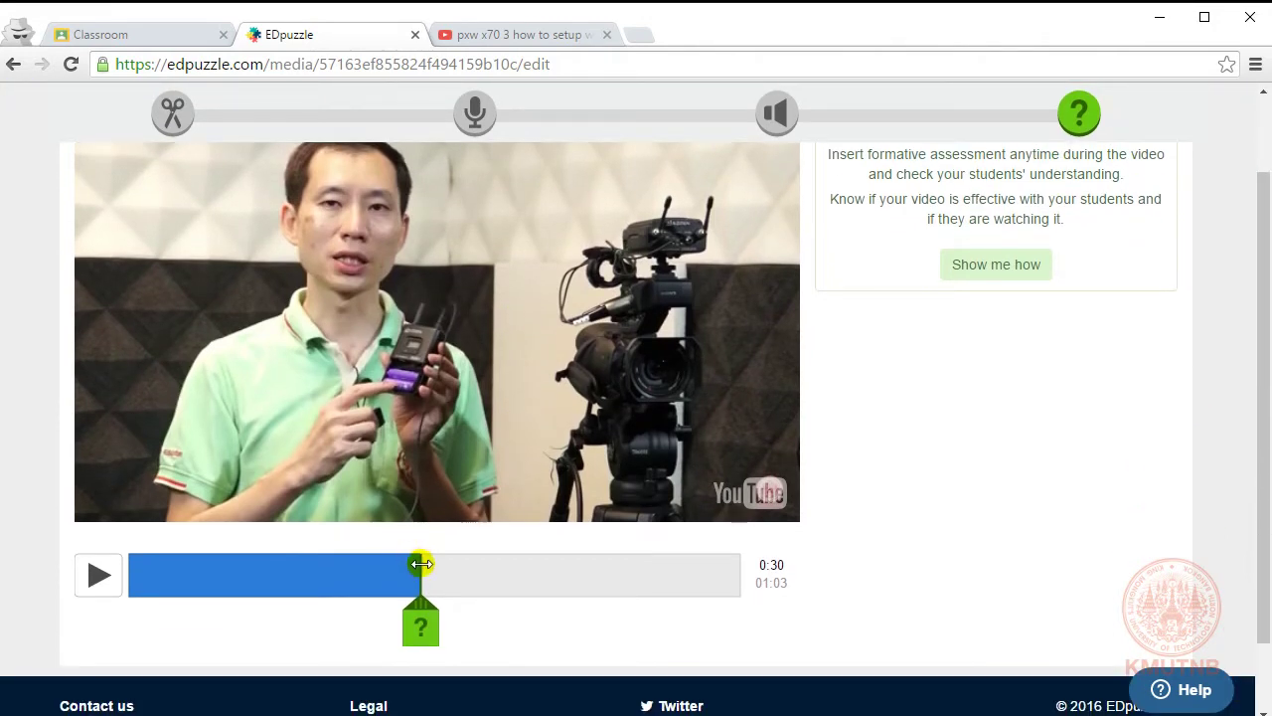
mouse_move(420, 563)
left_mouse_down()
mouse_move(269, 574)
mouse_move(372, 540)
mouse_move(571, 534)
mouse_move(733, 561)
mouse_move(711, 562)
left_mouse_up()
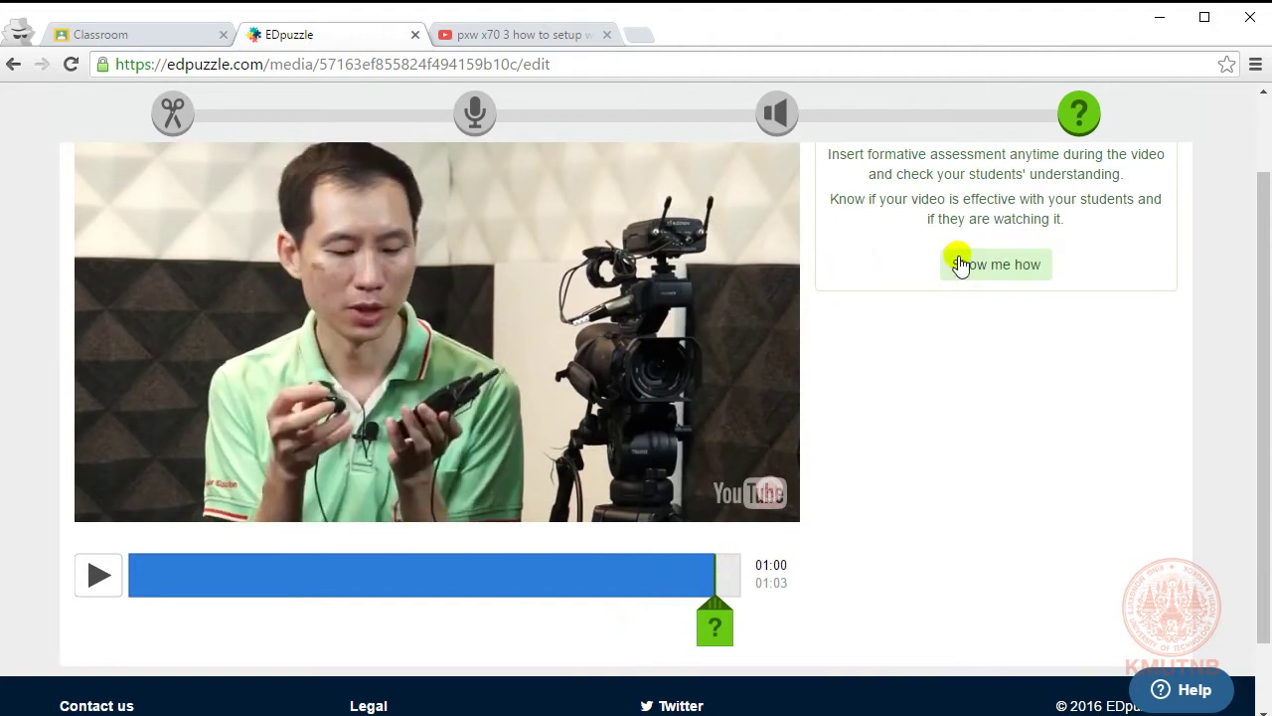
left_click_drag(726, 573, 196, 576)
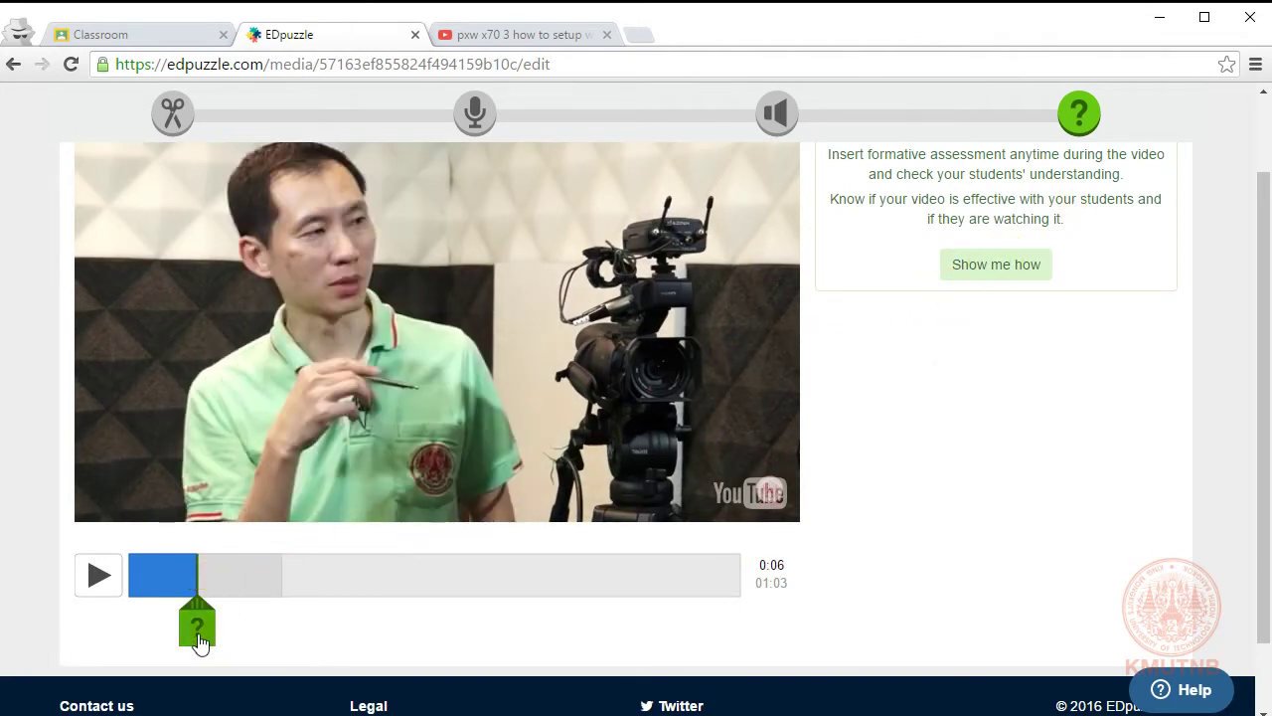
Step: Open the 0:06 question as multiple choice and type the narrator's shirt-colour question
left_click(198, 628)
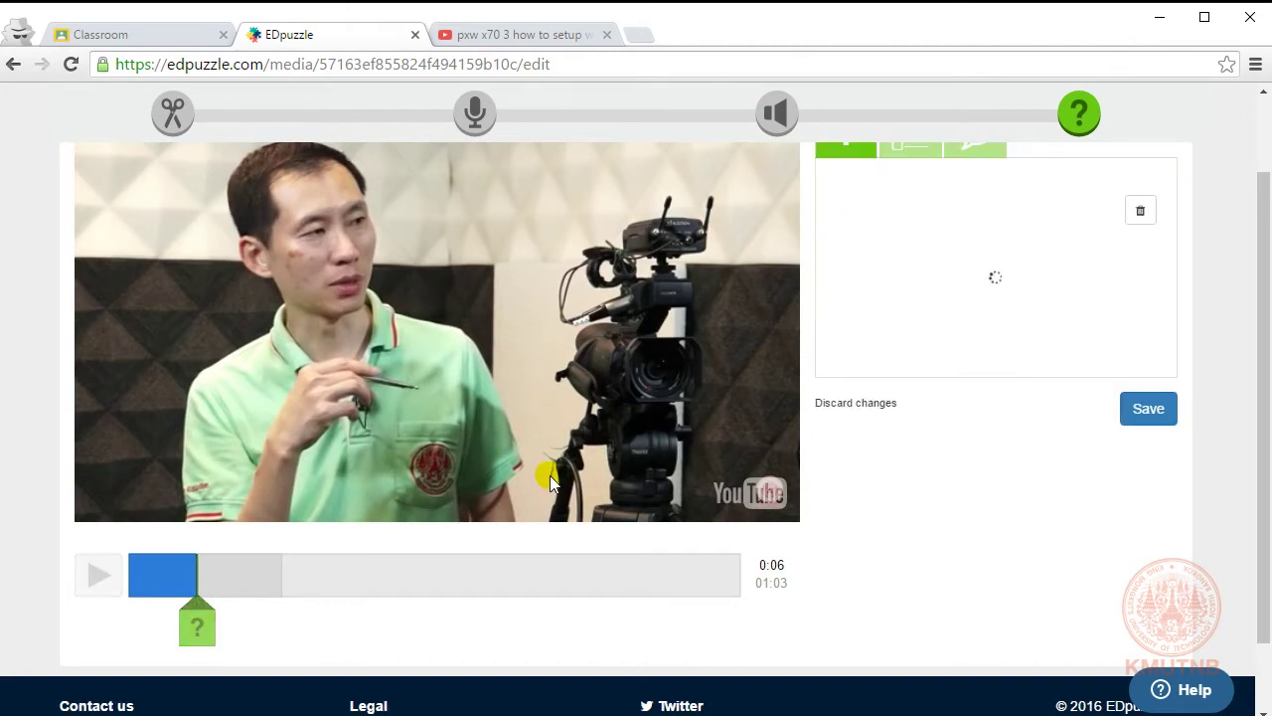
scroll(753, 429, "up", 1)
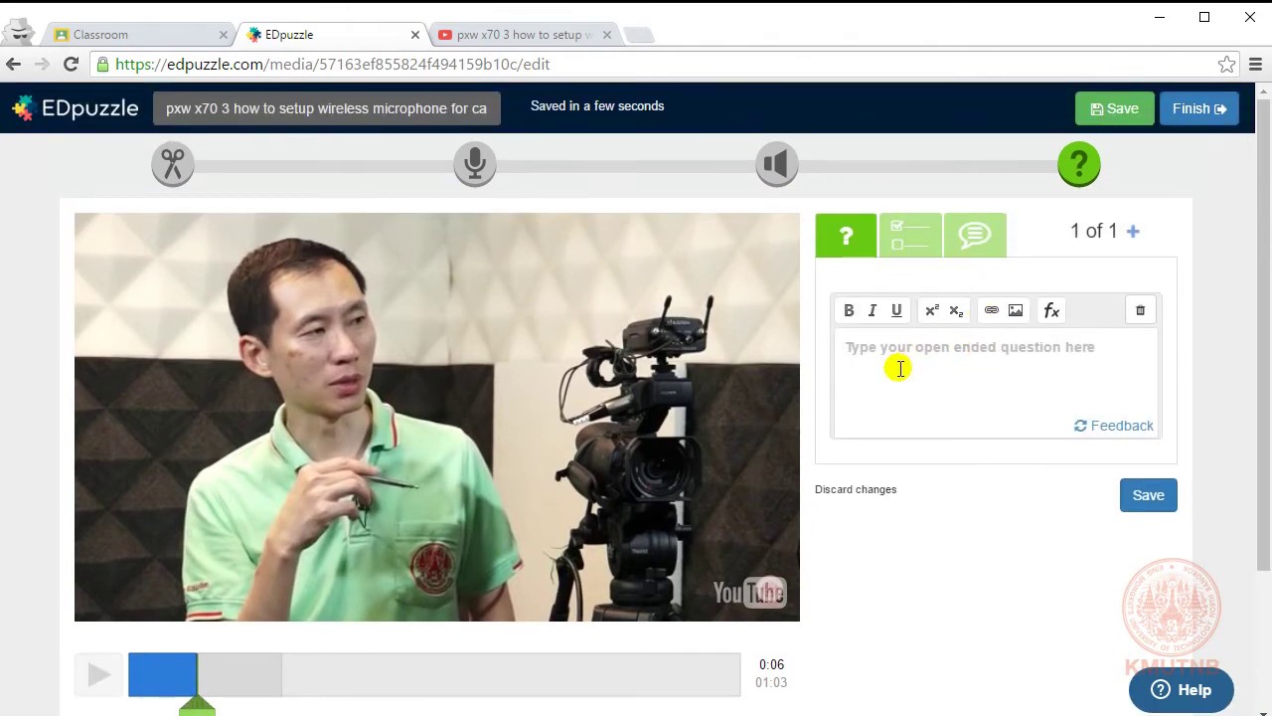
left_click(906, 237)
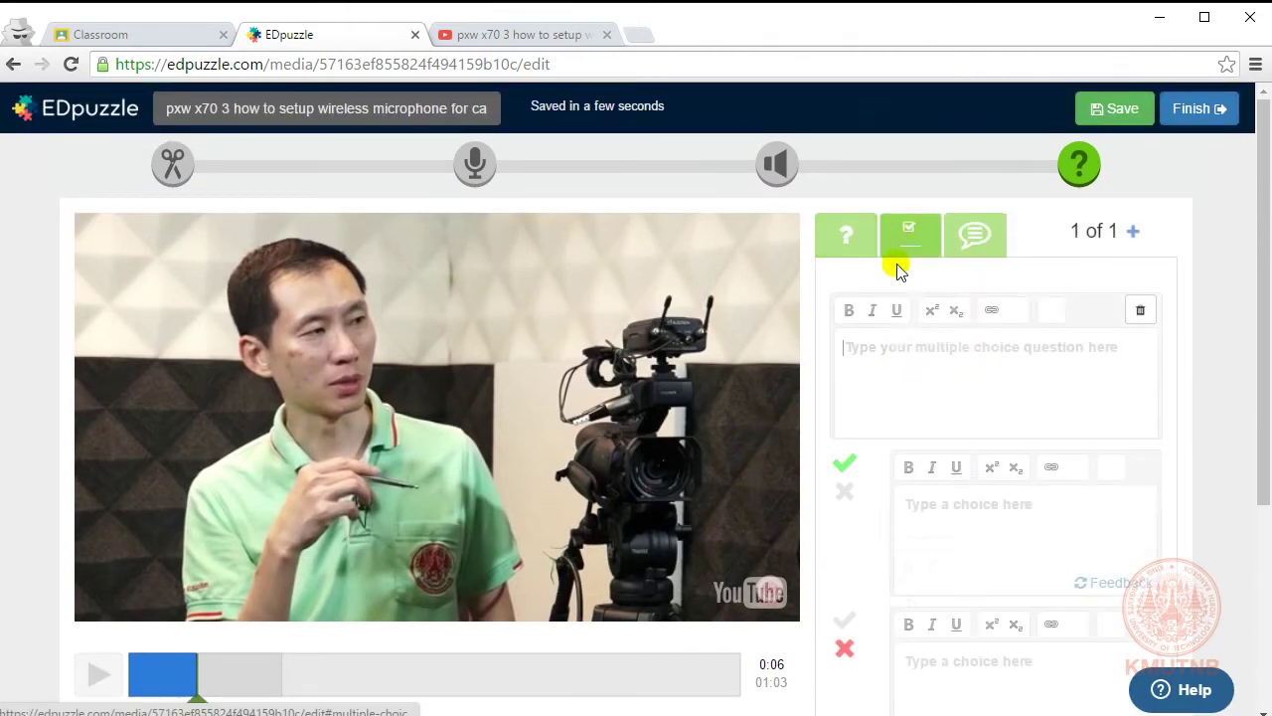
left_click(905, 356)
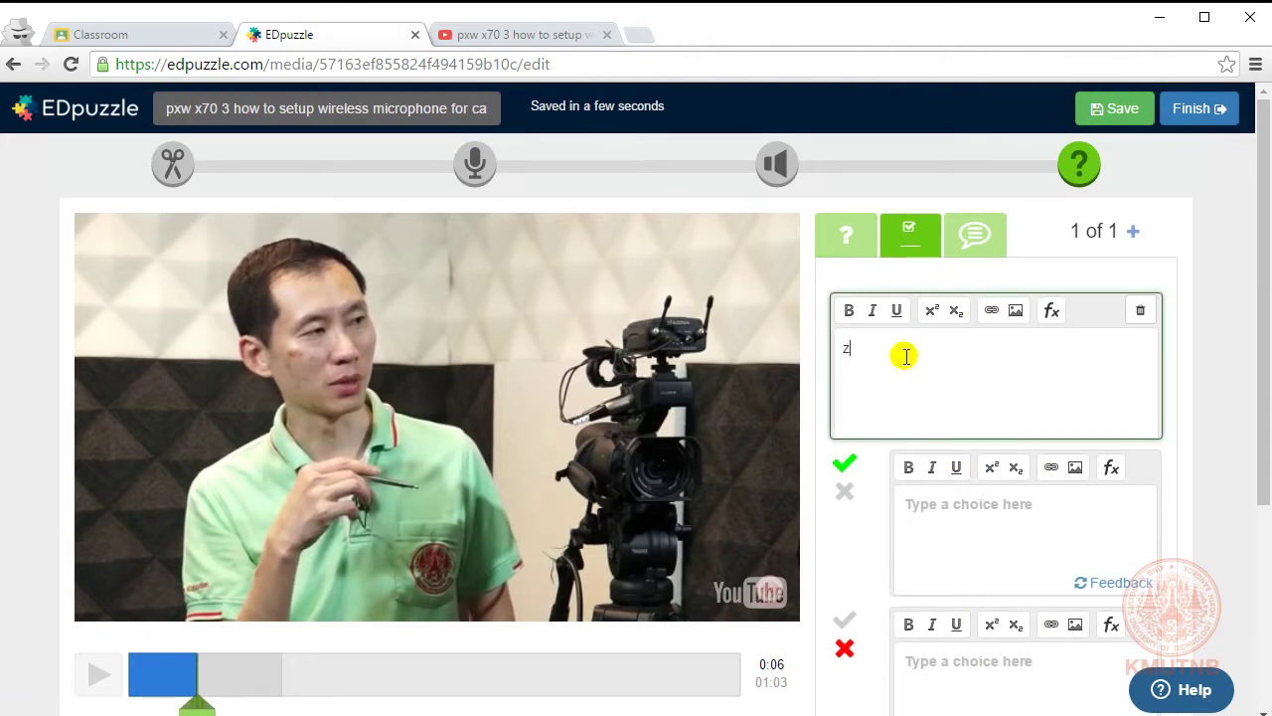
type("ผู้บ")
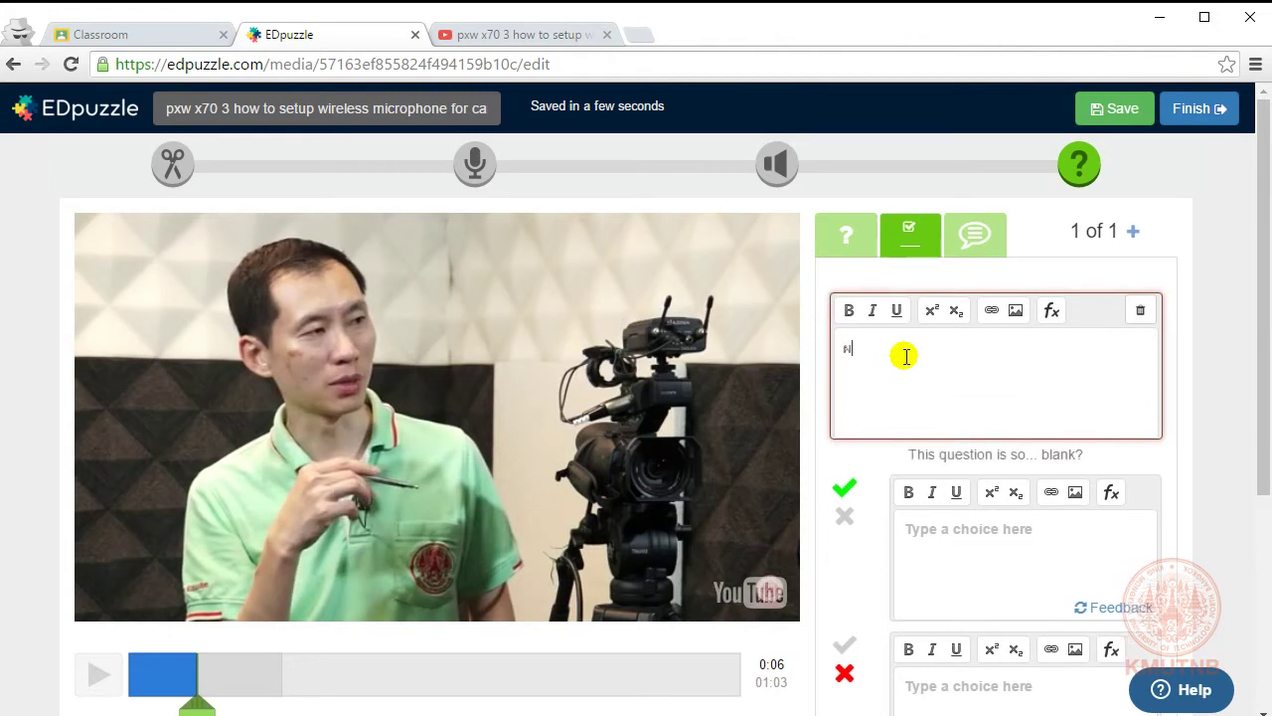
type("รรยายใส่")
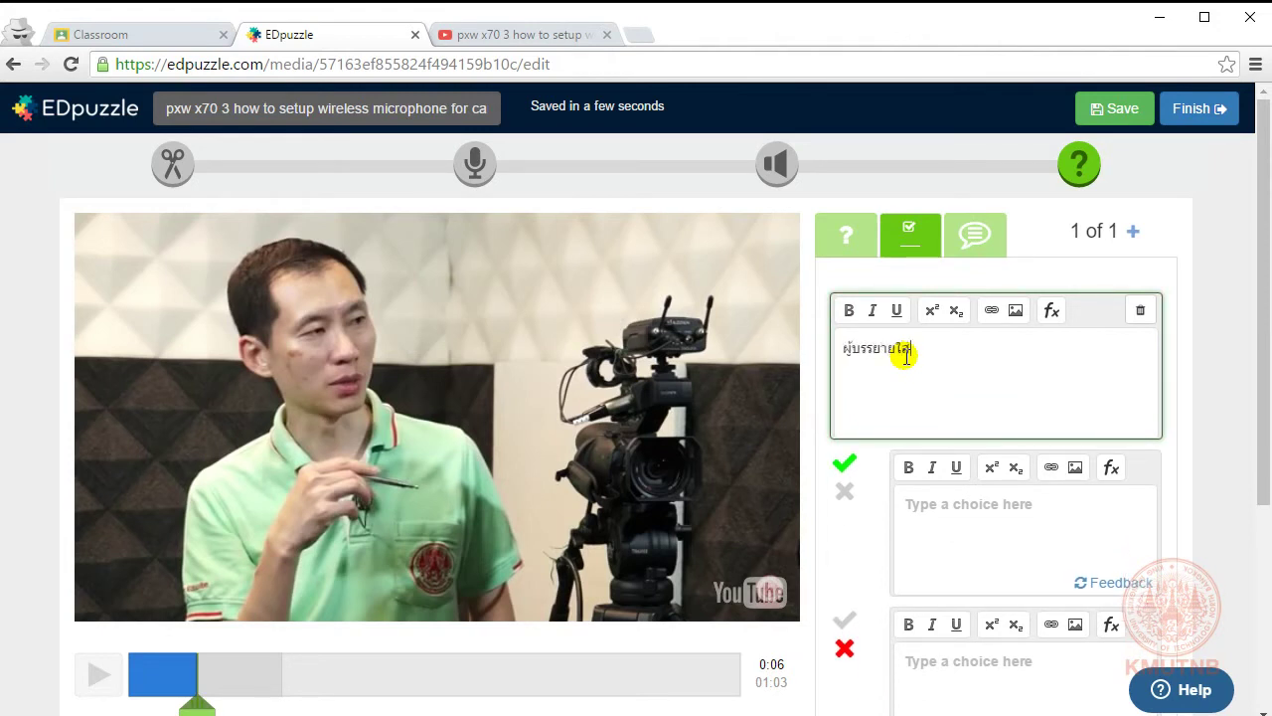
type("เสื้อสีอะไร")
Step: Enter answers สีเขียว and สีดำ, remove the extra empty choice, and save the question
left_click(954, 524)
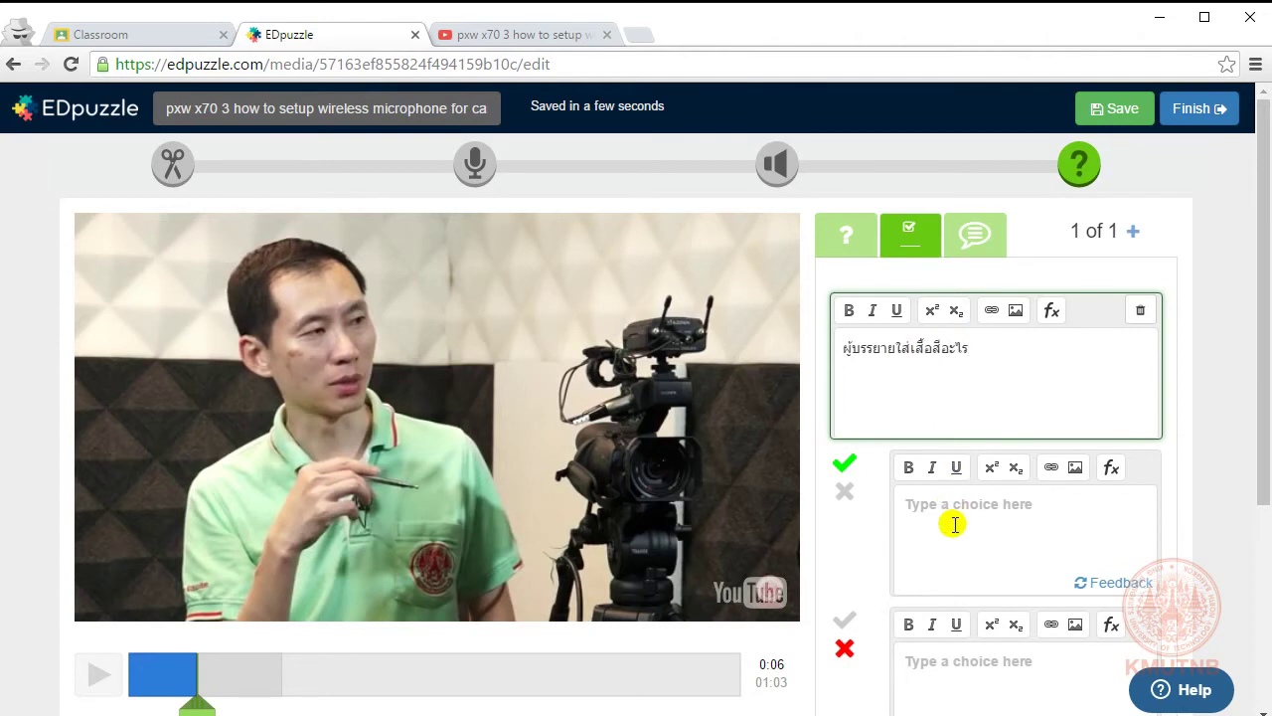
type("สีเขียว")
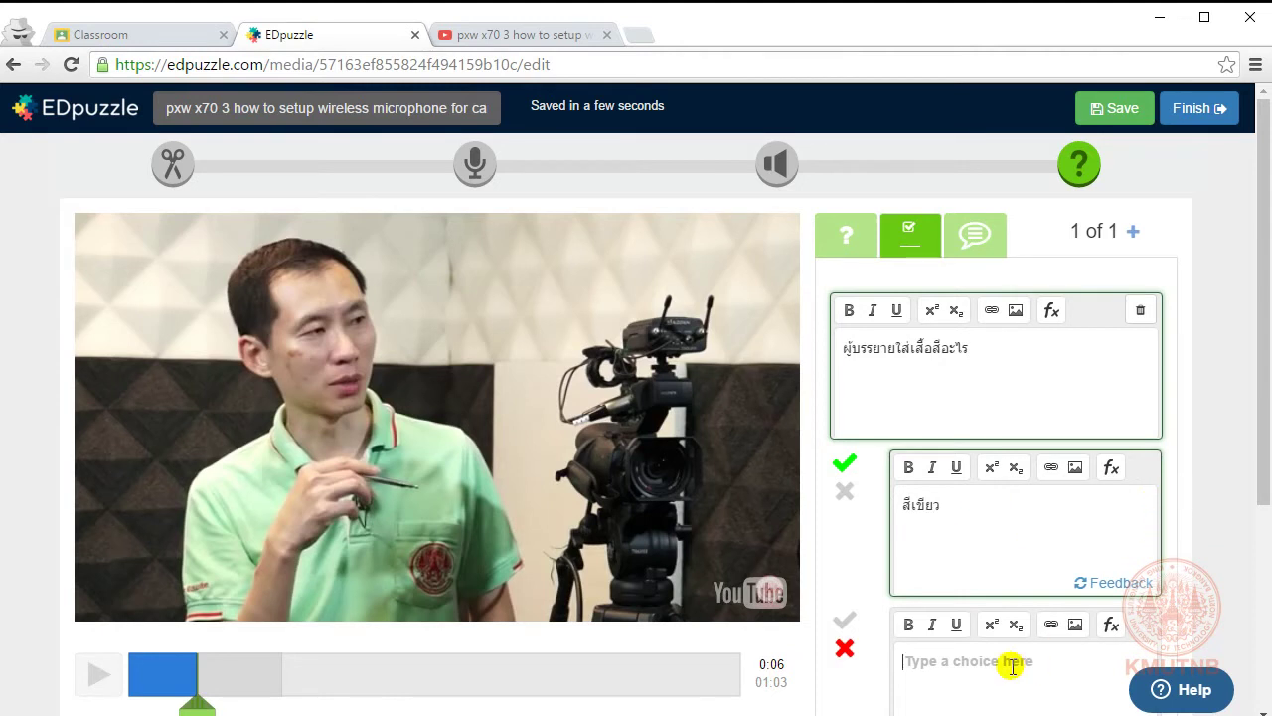
scroll(1012, 668, "down", 2)
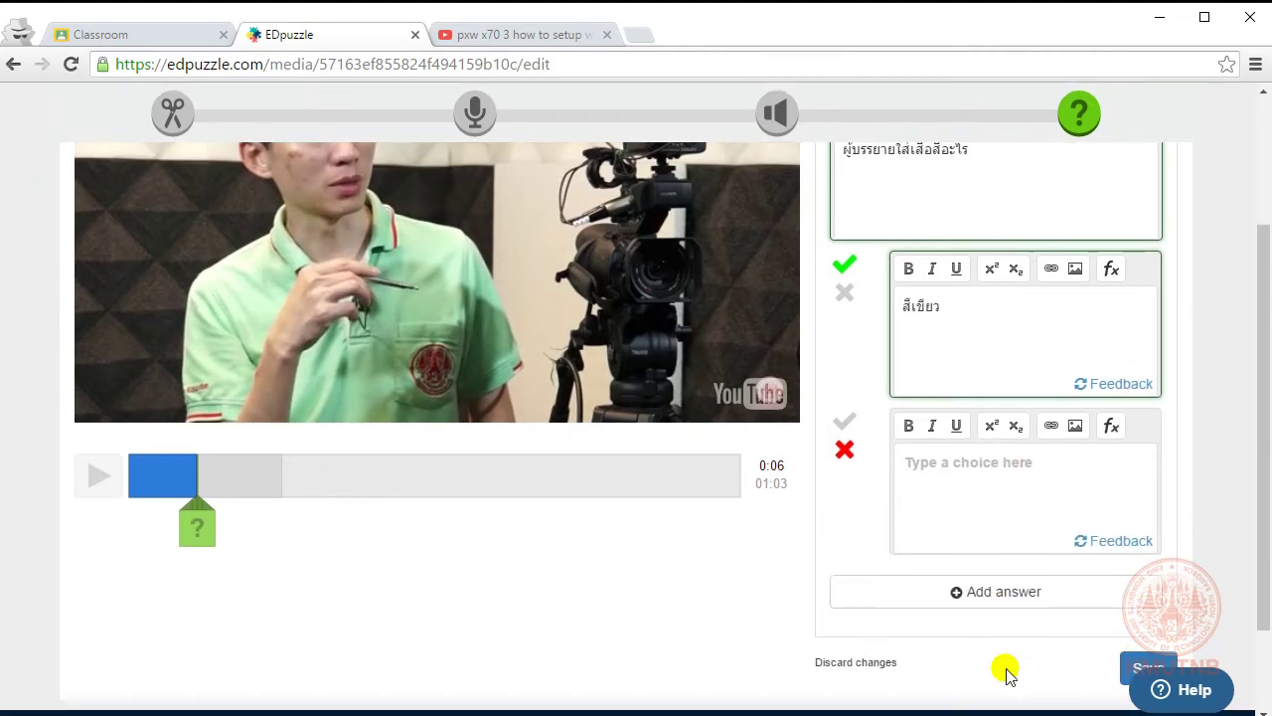
key("Tab")
type("สี")
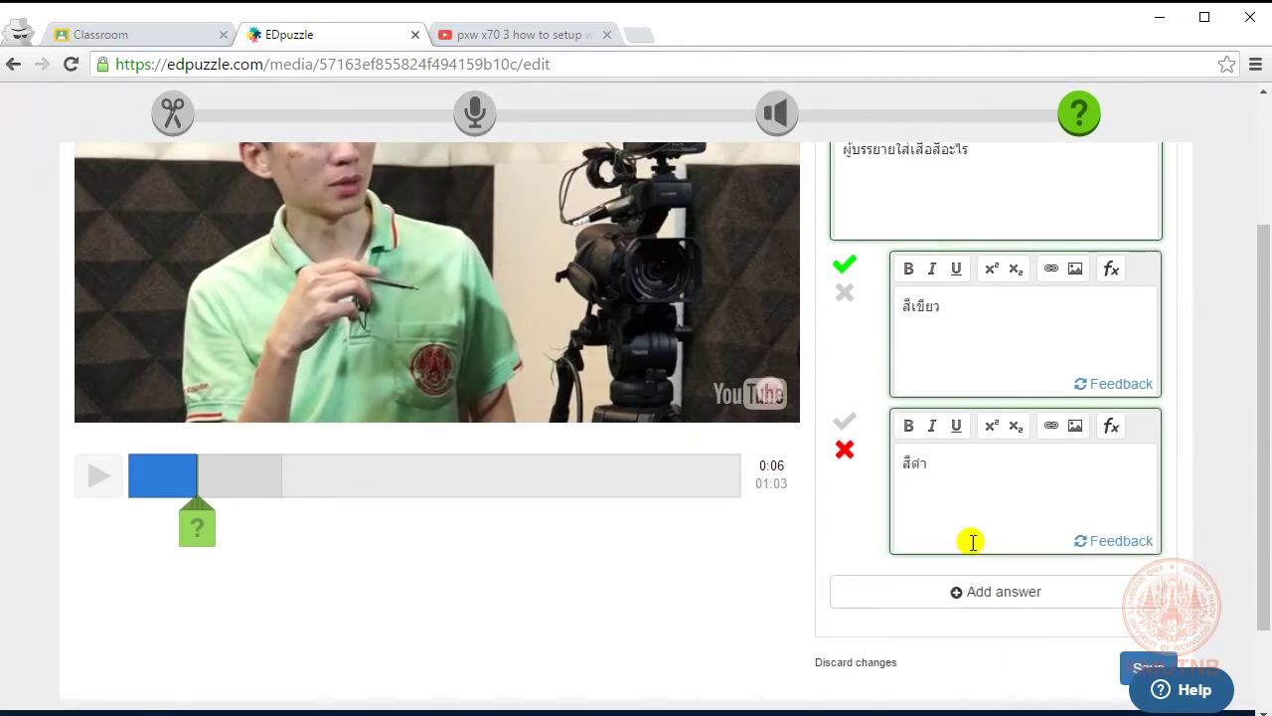
left_click(1006, 594)
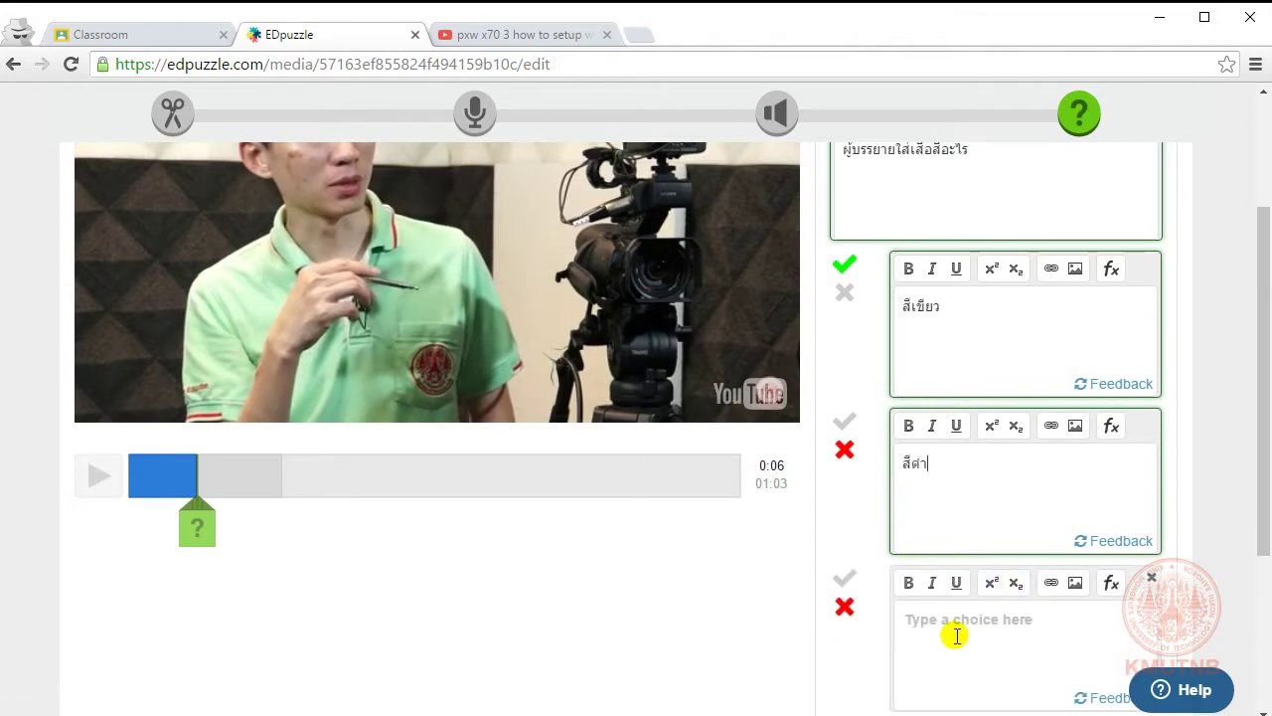
scroll(945, 633, "down", 2)
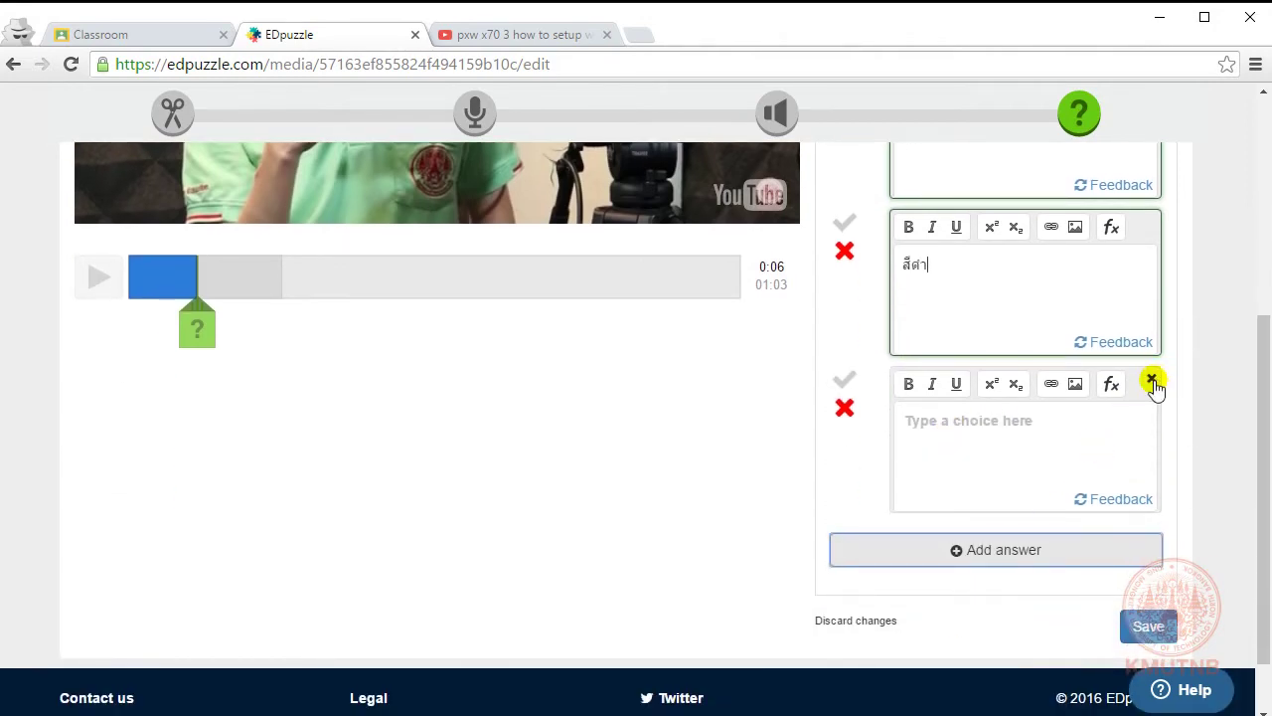
left_click(1152, 378)
scroll(972, 474, "up", 3)
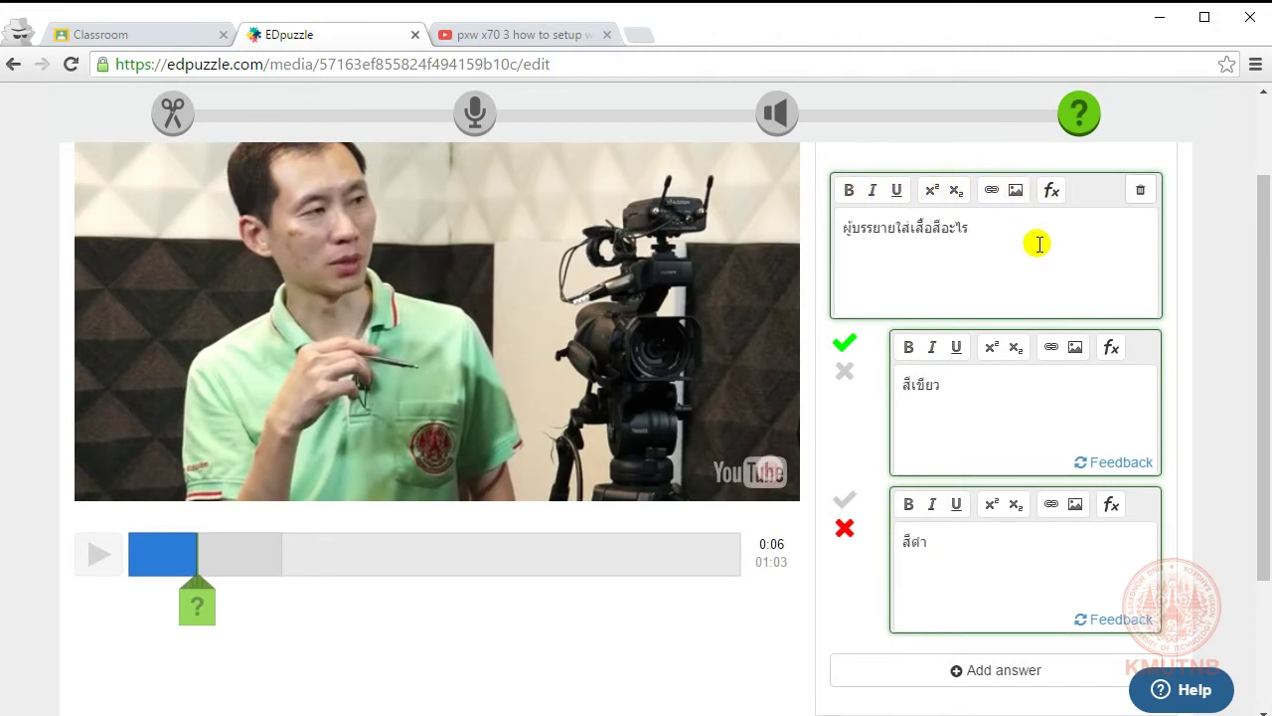
scroll(1039, 243, "down", 3)
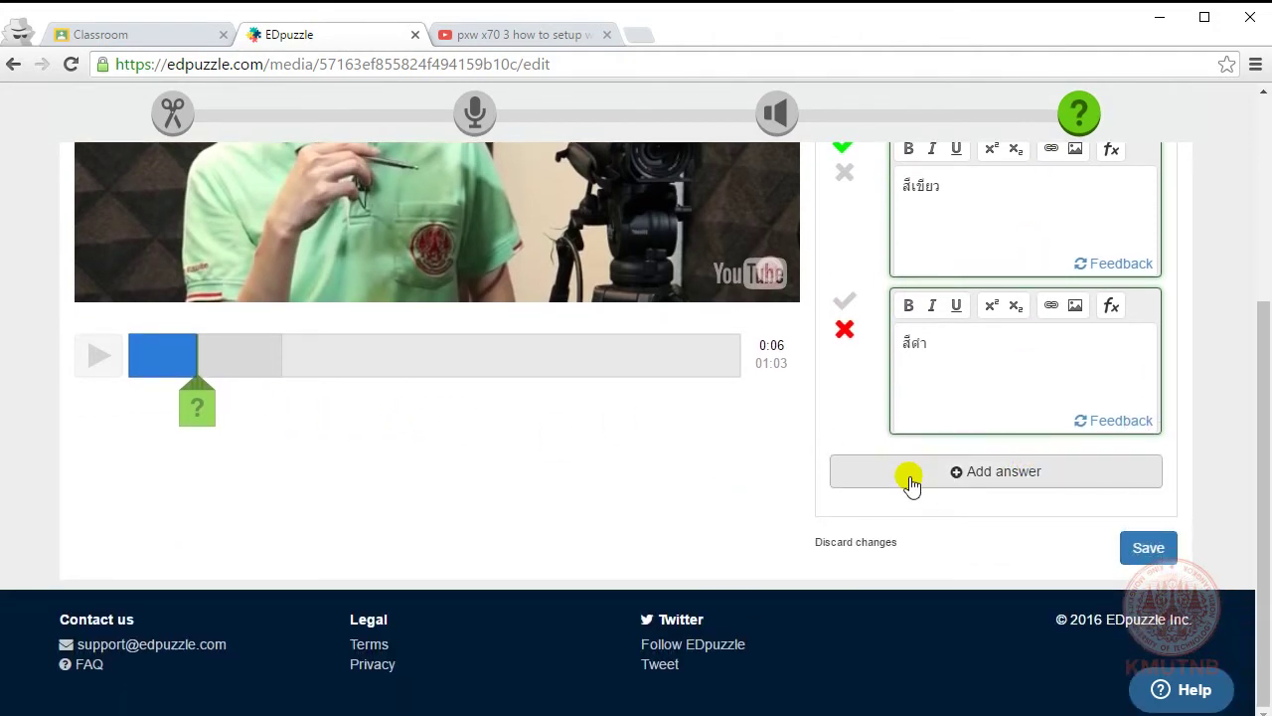
left_click(1145, 548)
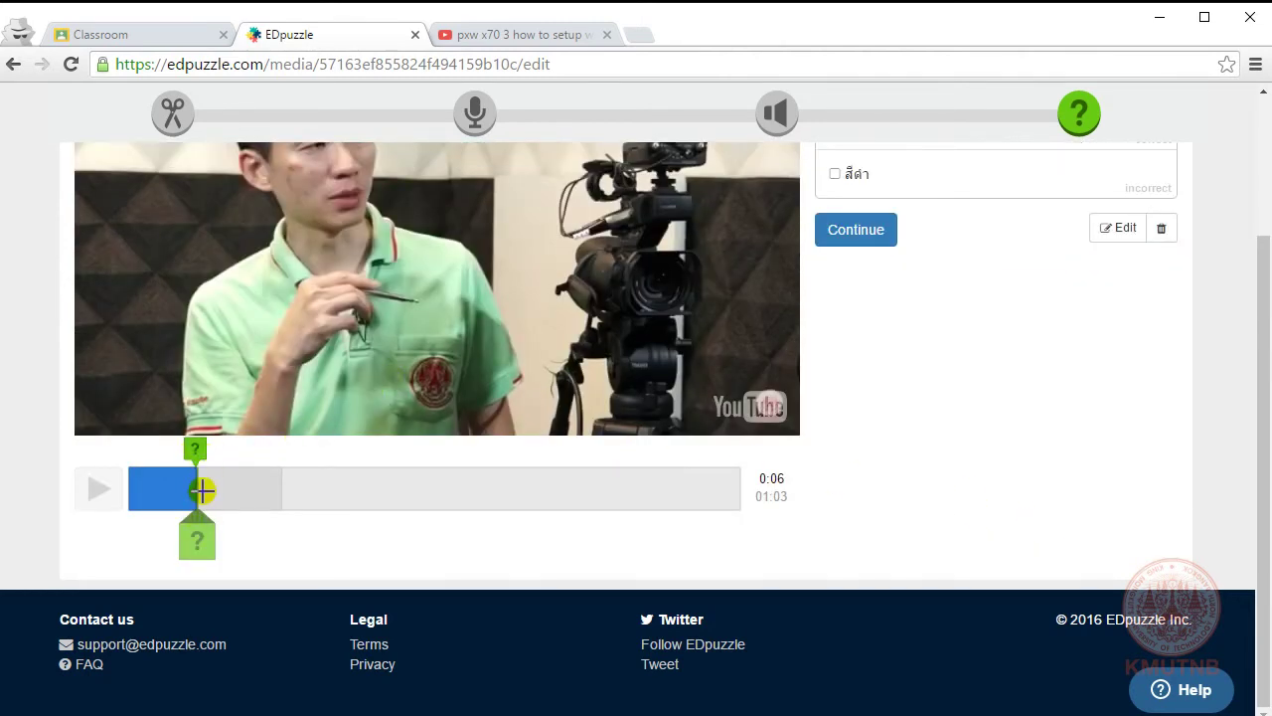
Step: Add a multiple-choice question at 01:01 asking which battery type the video uses
left_click_drag(204, 485, 704, 512)
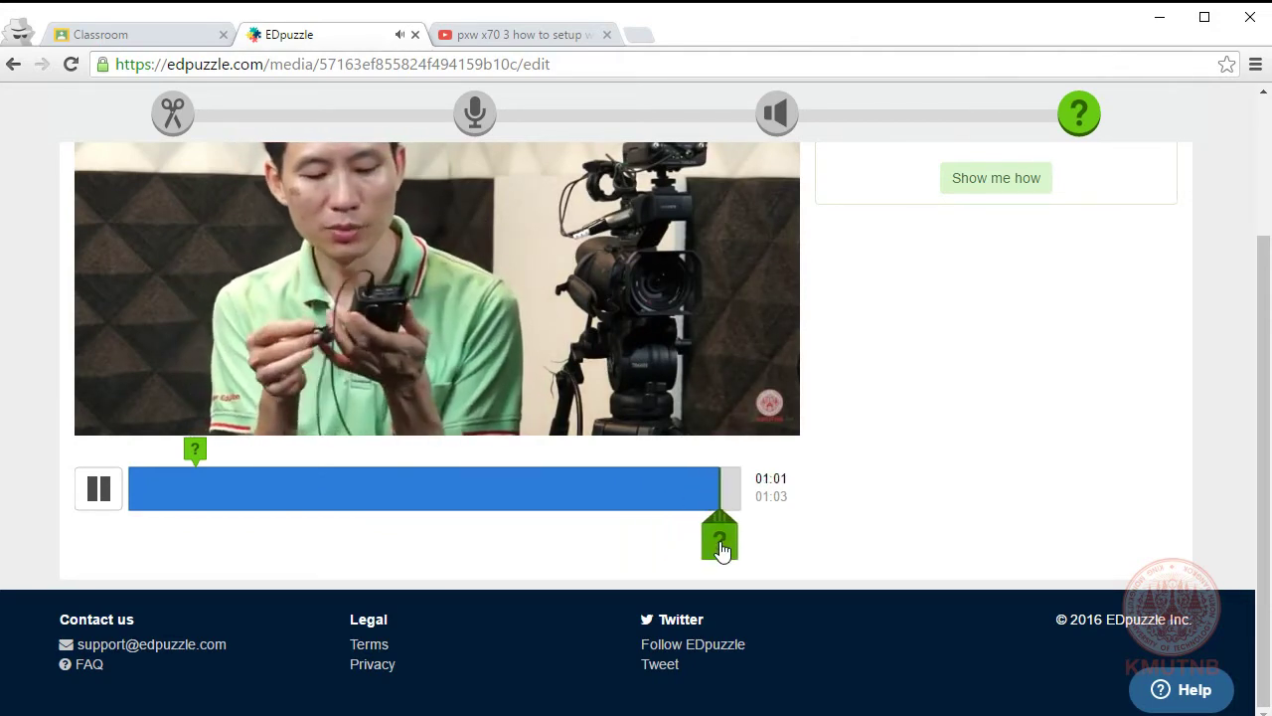
left_click(721, 545)
scroll(945, 204, "up", 2)
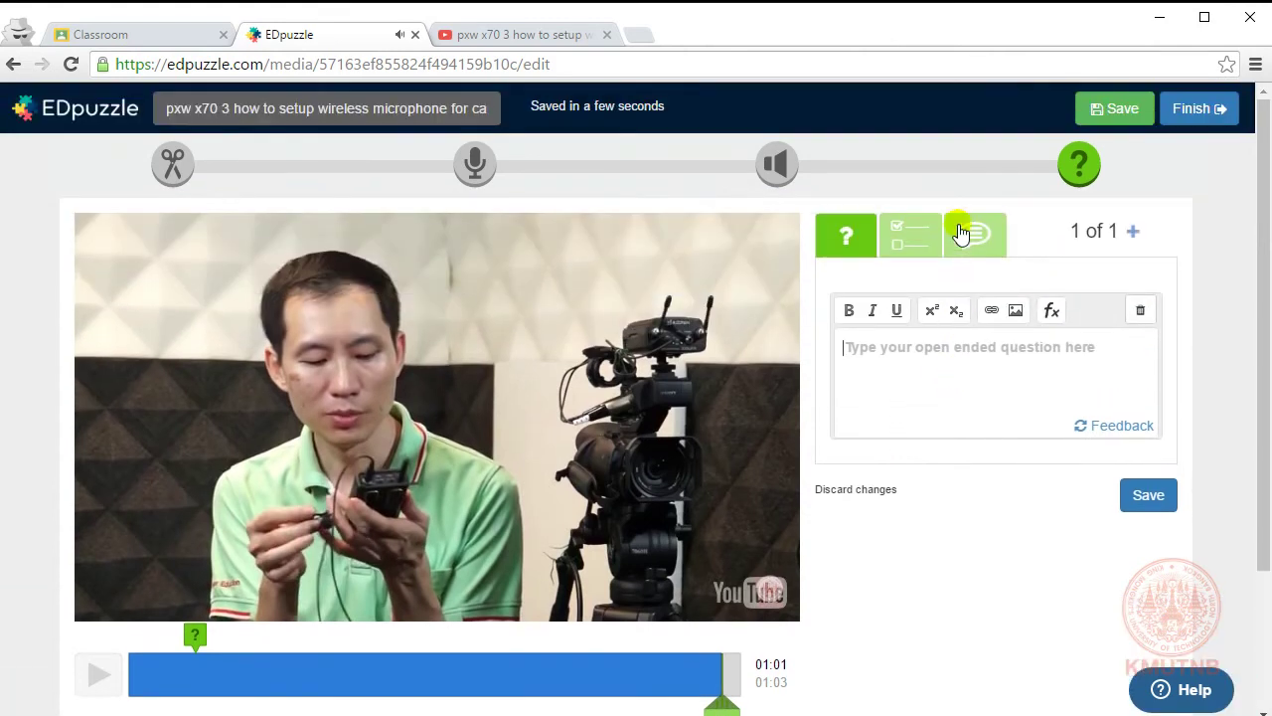
left_click(929, 358)
type("ถ่าน")
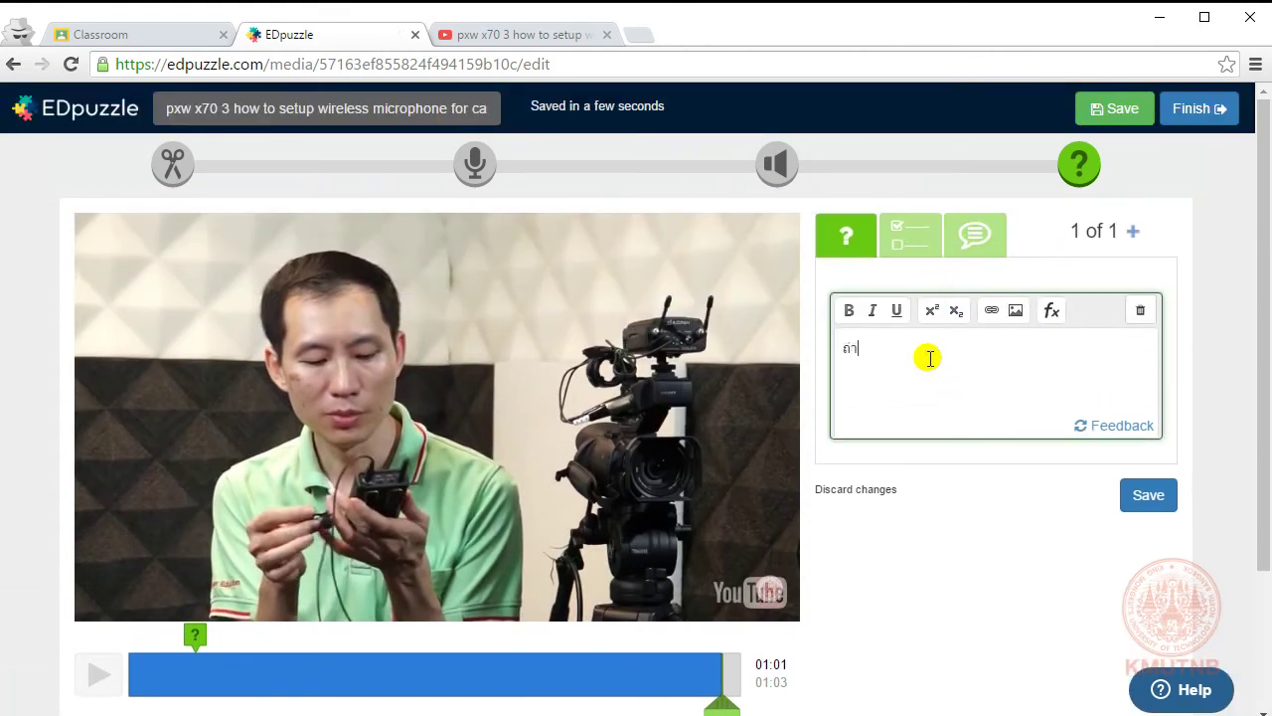
type("ที่ไ")
type("ช้ในภา")
type("ดีโอเป็น")
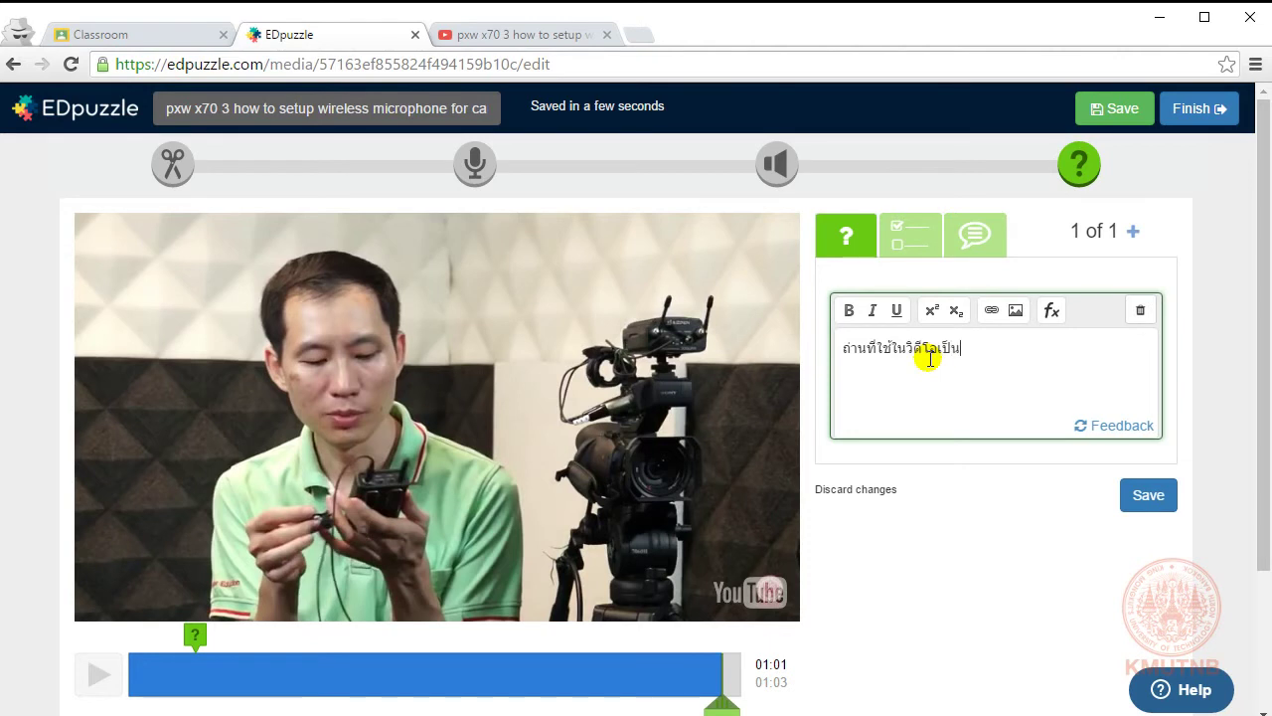
type("ถ่านชนิดใด")
left_click(911, 239)
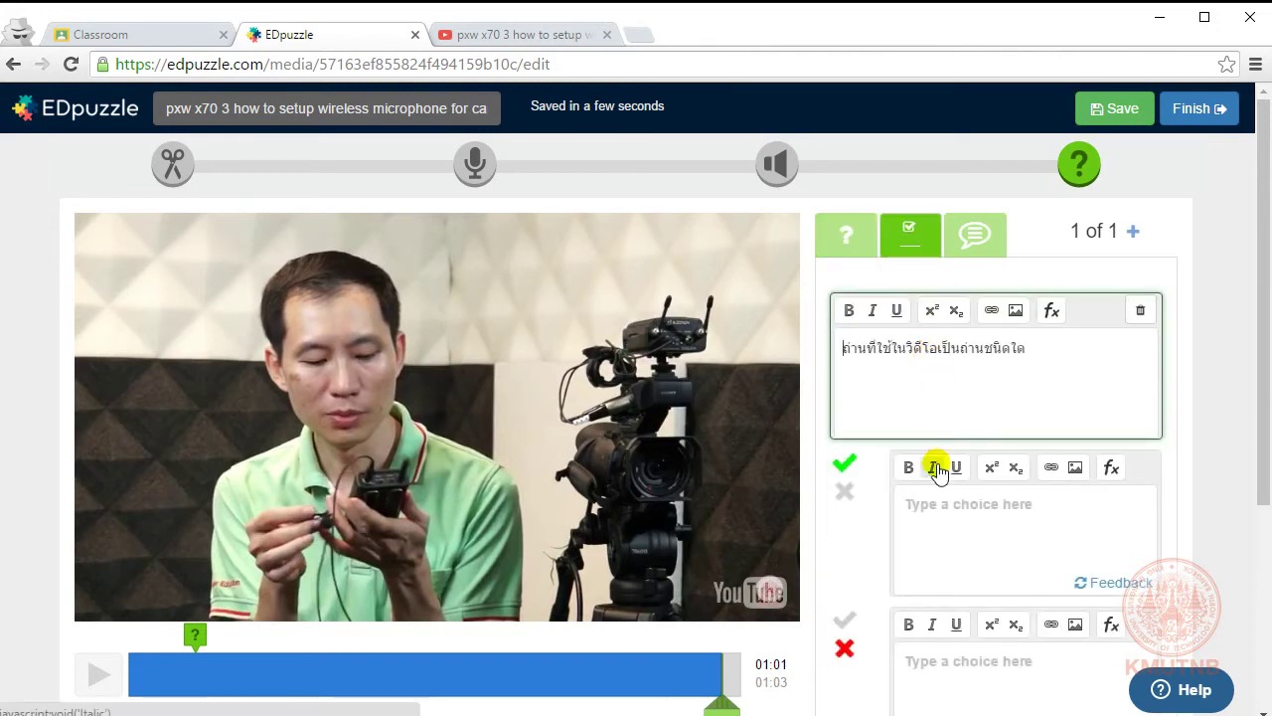
Step: Enter answer choices AA and AAA, leaving AAA marked incorrect
left_click(962, 508)
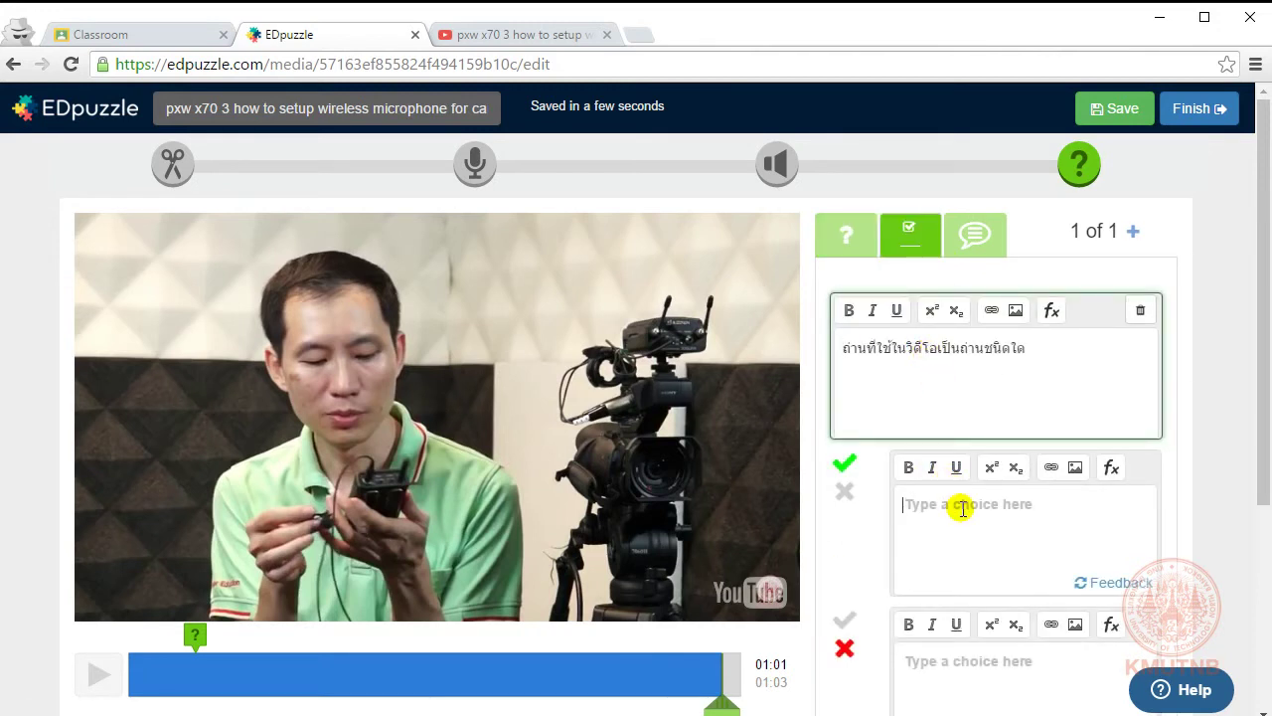
type("AA")
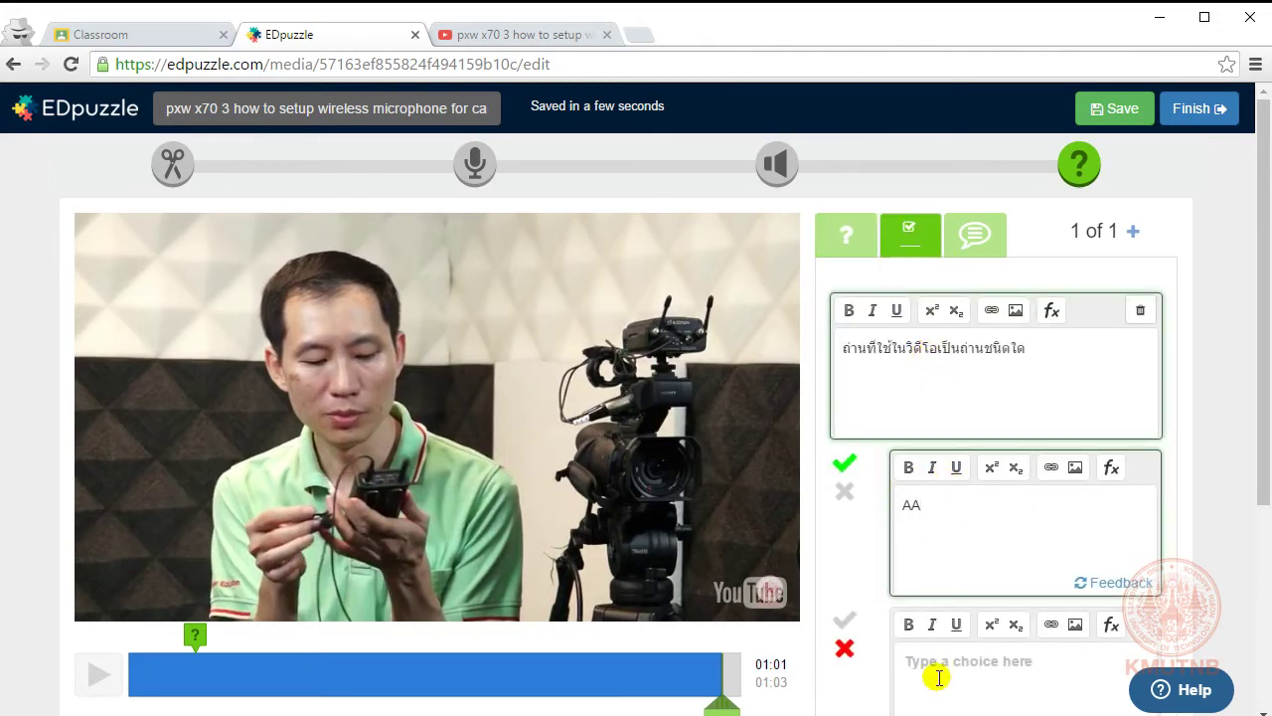
left_click(939, 672)
type("AAA")
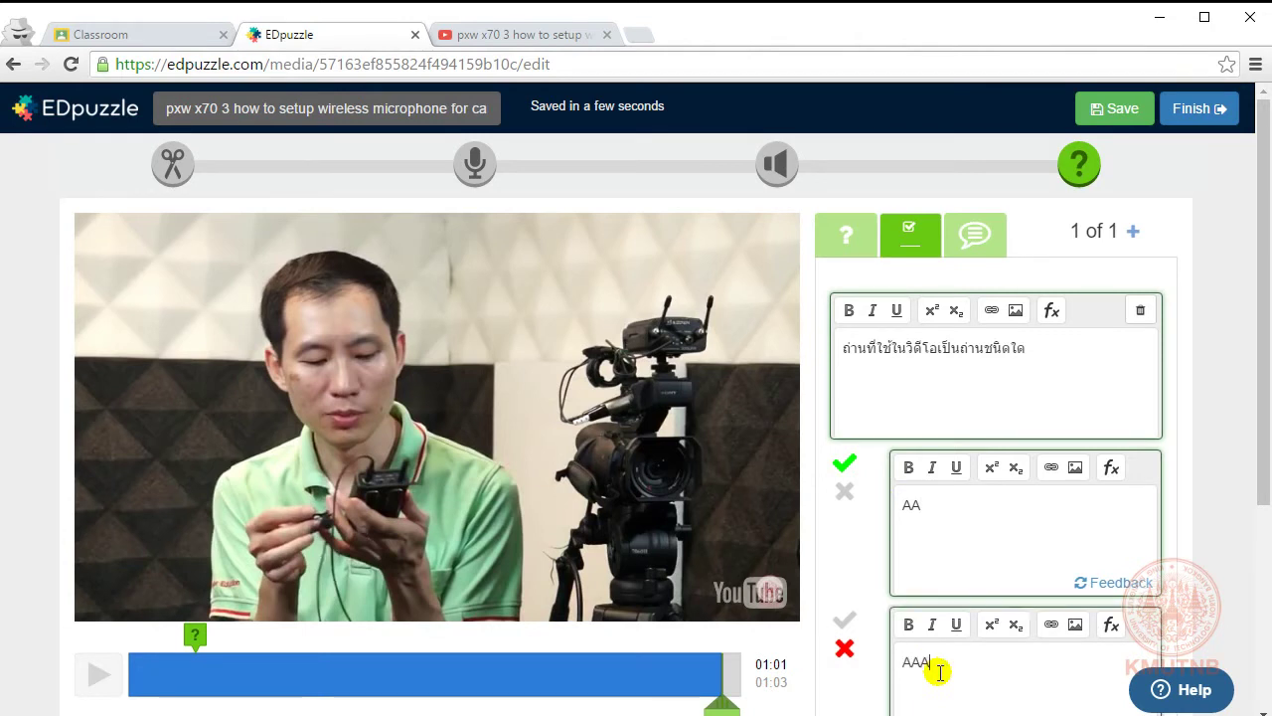
scroll(999, 547, "down", 2)
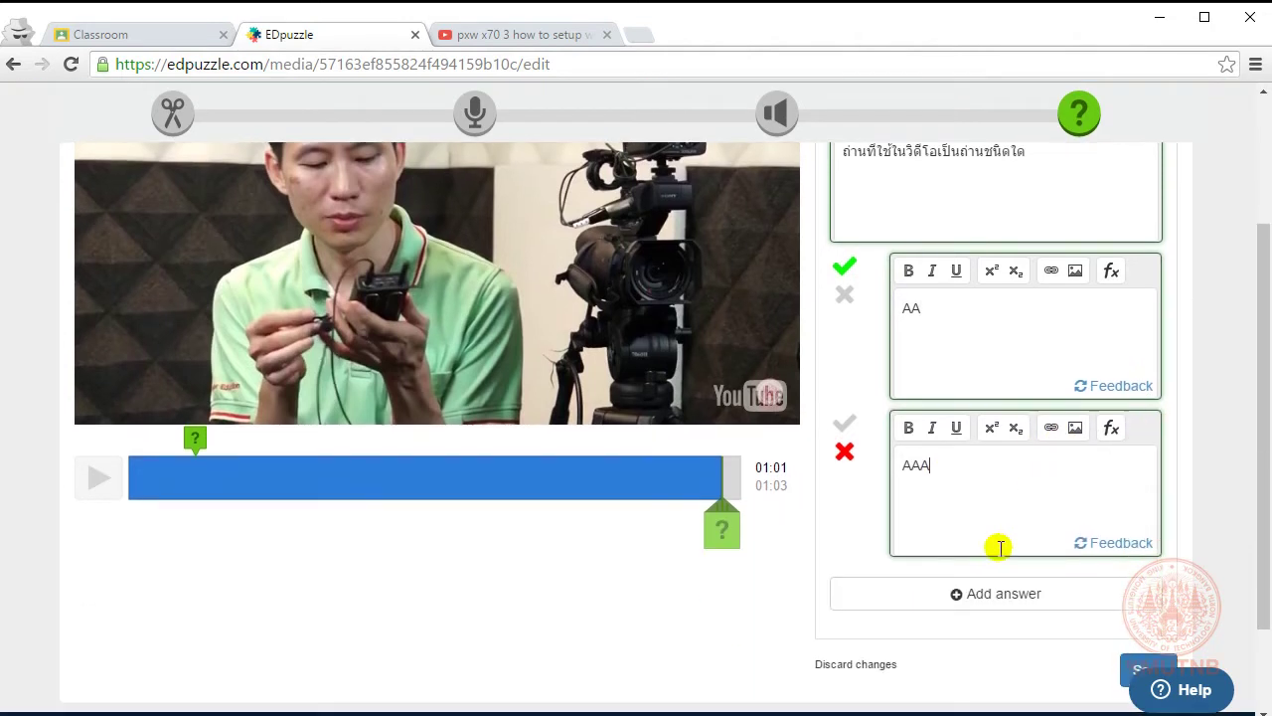
left_click(845, 424)
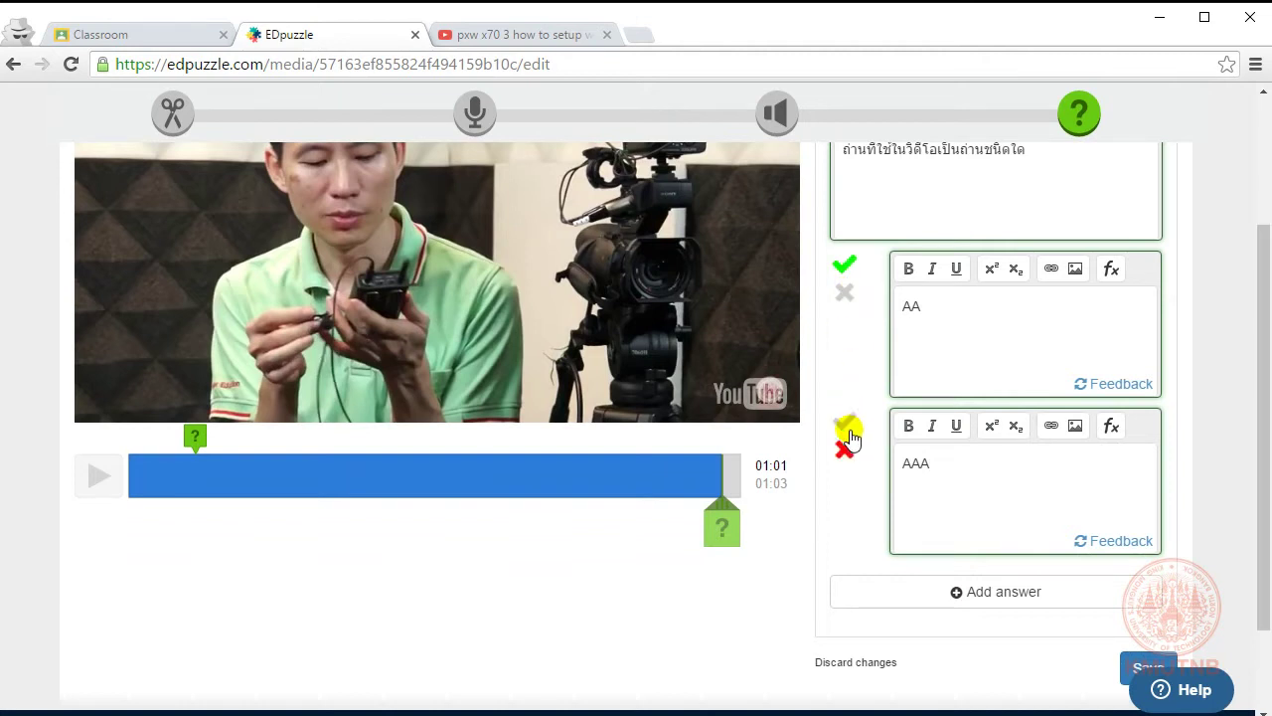
left_click(847, 434)
scroll(972, 448, "down", 2)
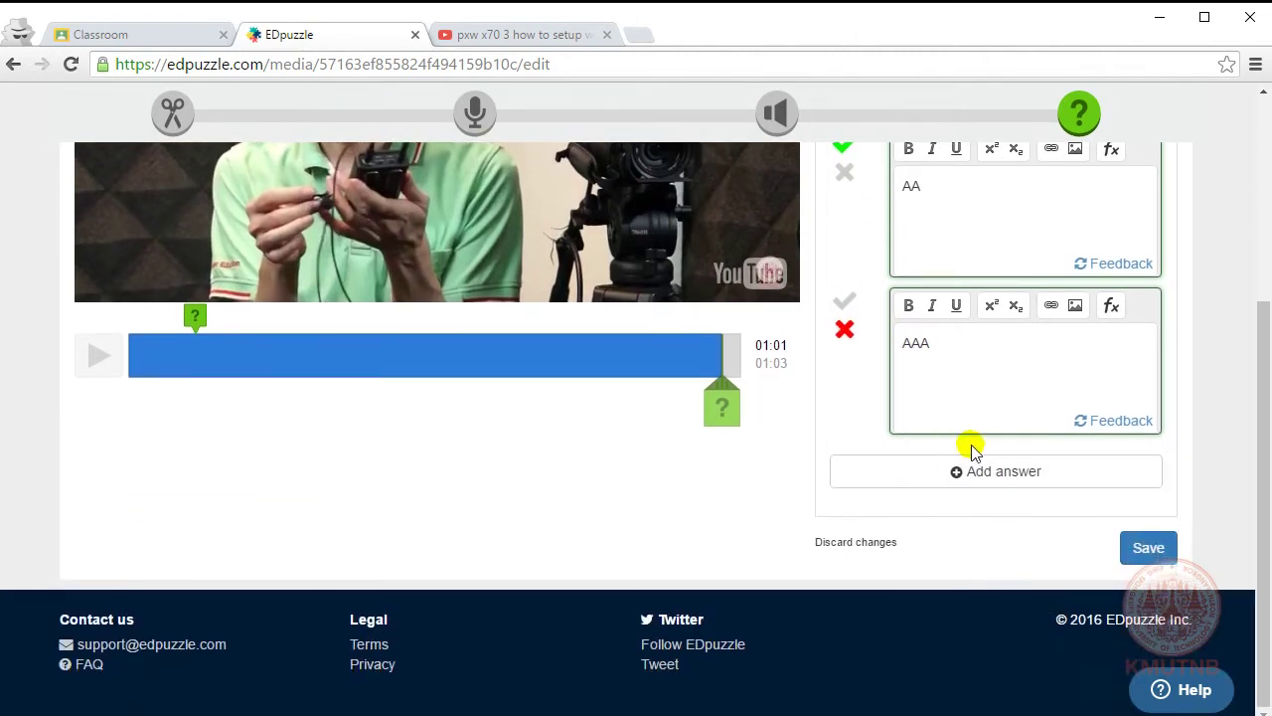
Step: Add a third wrong answer AAAA and save the battery-type question
left_click(1006, 472)
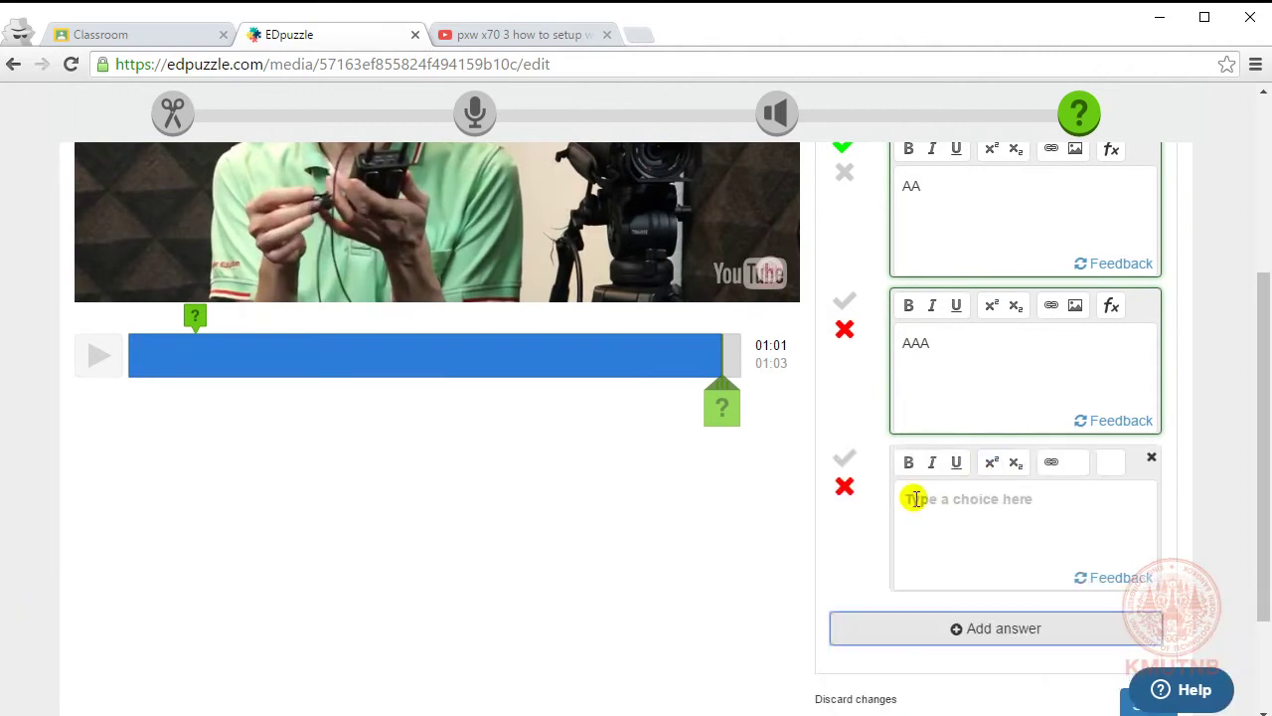
left_click(971, 499)
type("AAAA")
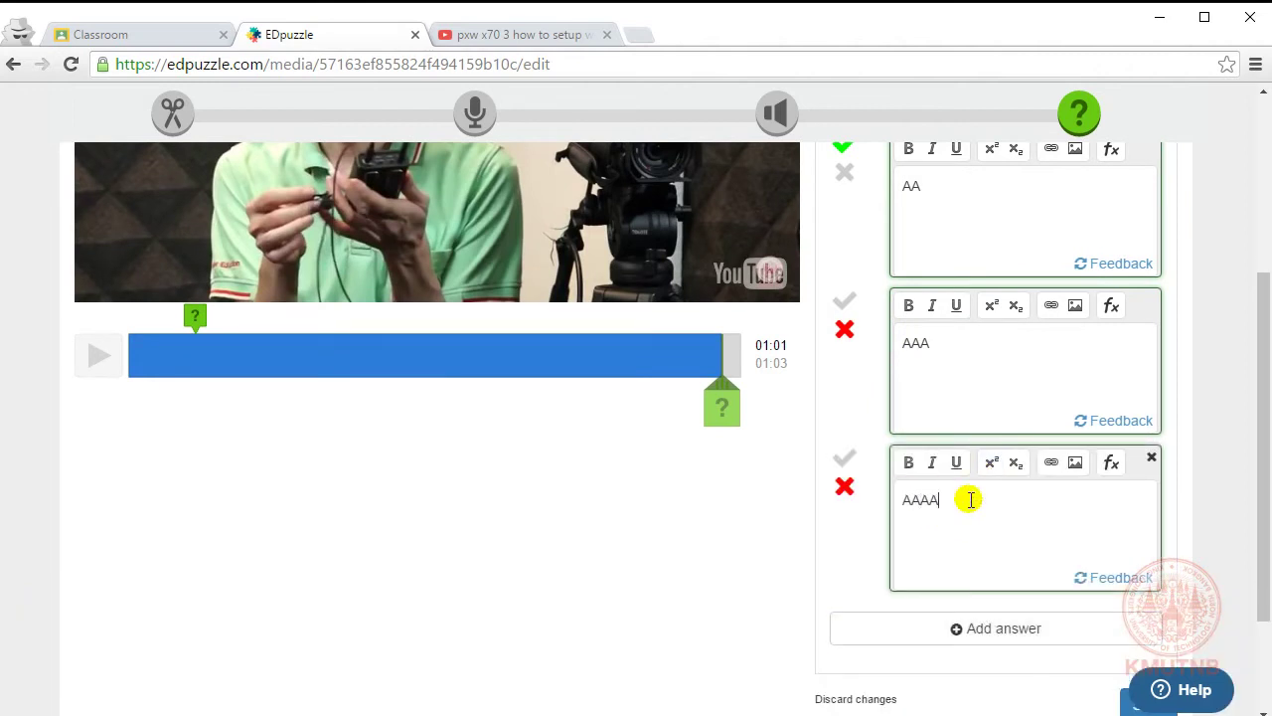
scroll(970, 499, "down", 1)
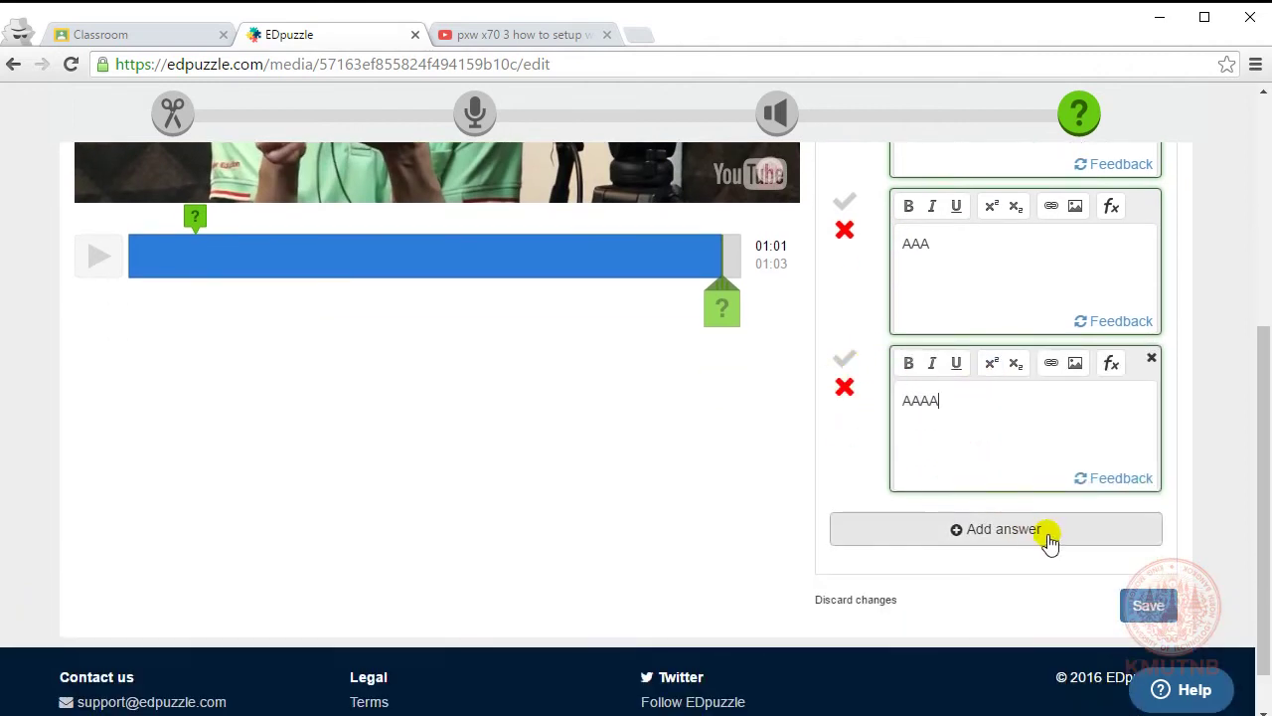
left_click(1147, 608)
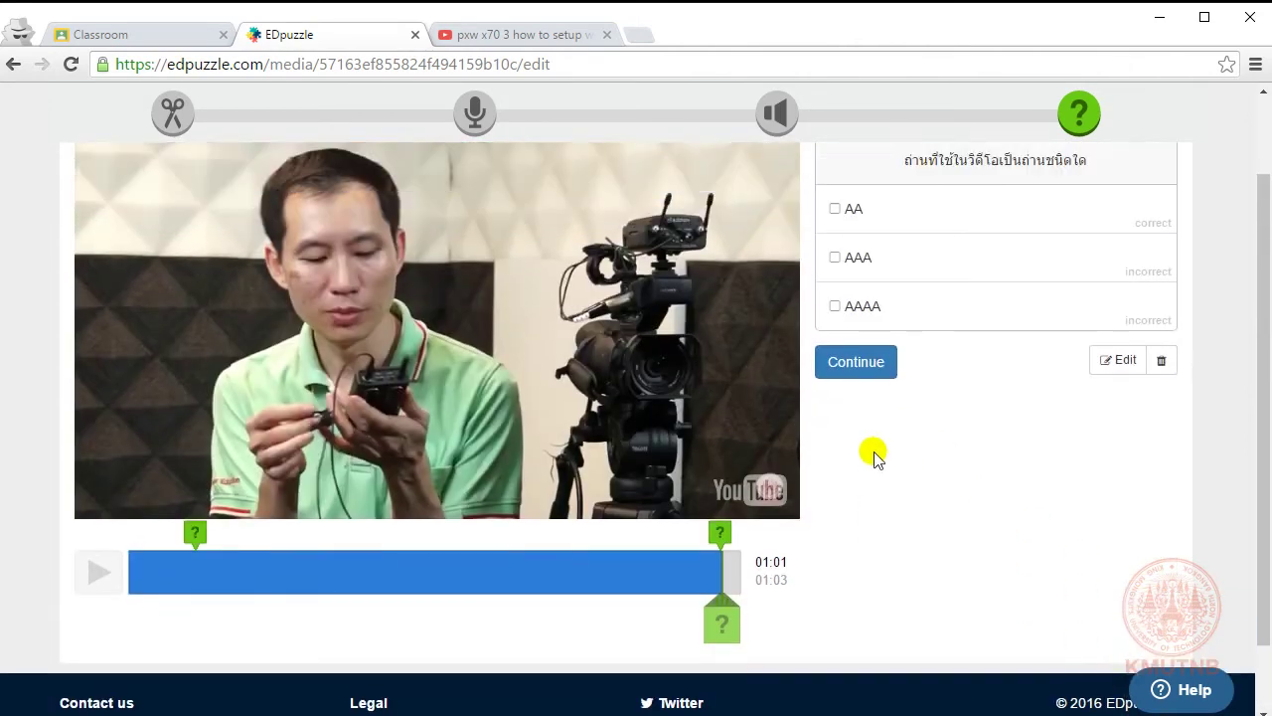
scroll(874, 457, "up", 1)
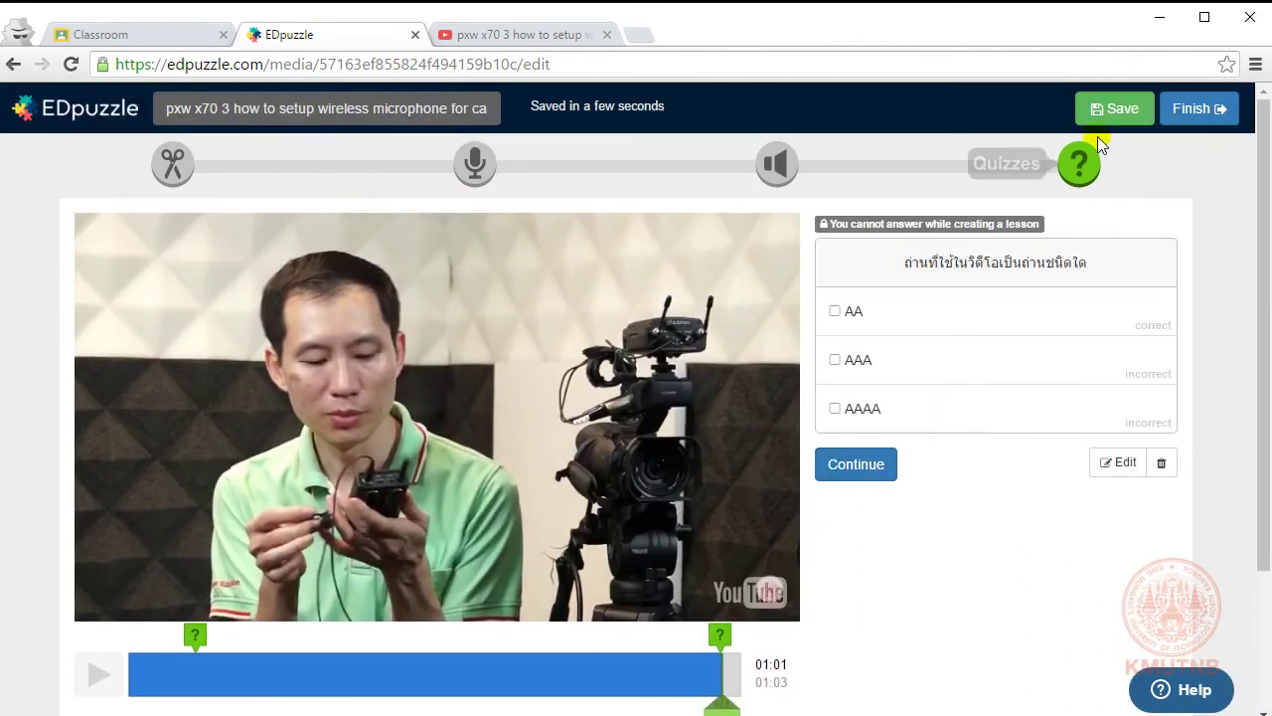
Step: Save the lesson edits and choose TestFlippedCR as the class to assign it to
left_click(1120, 111)
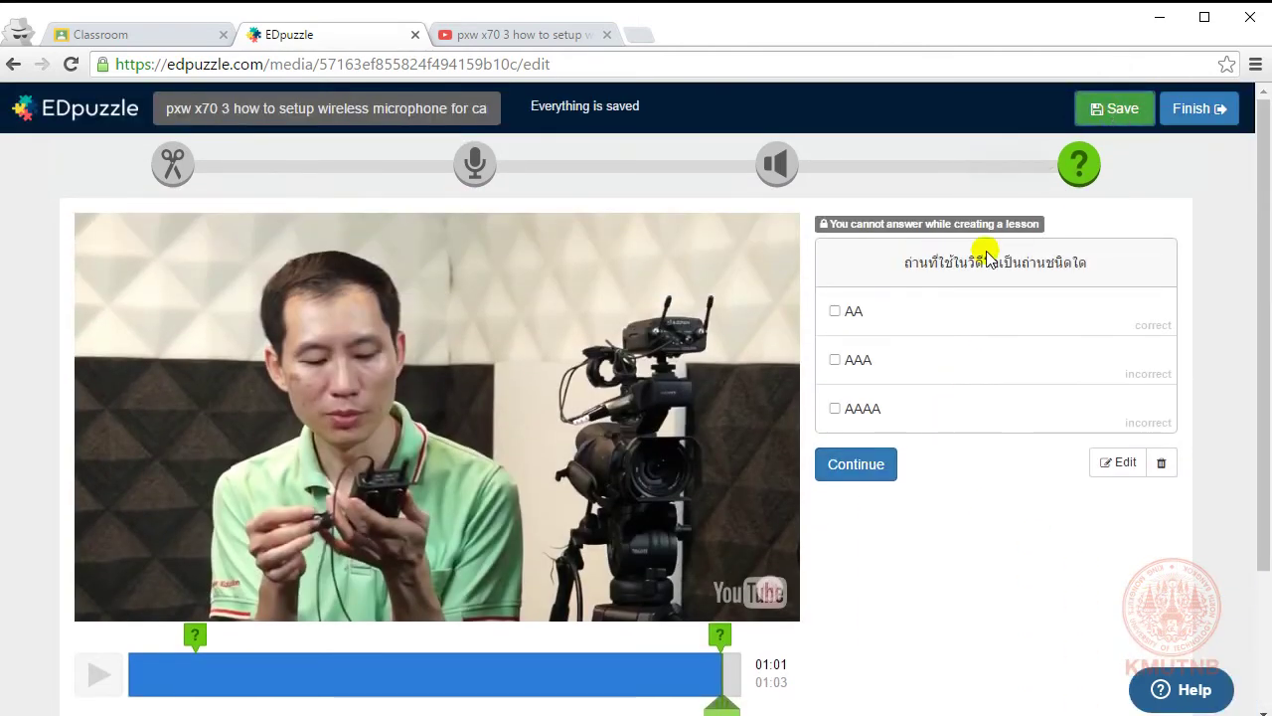
left_click(1200, 109)
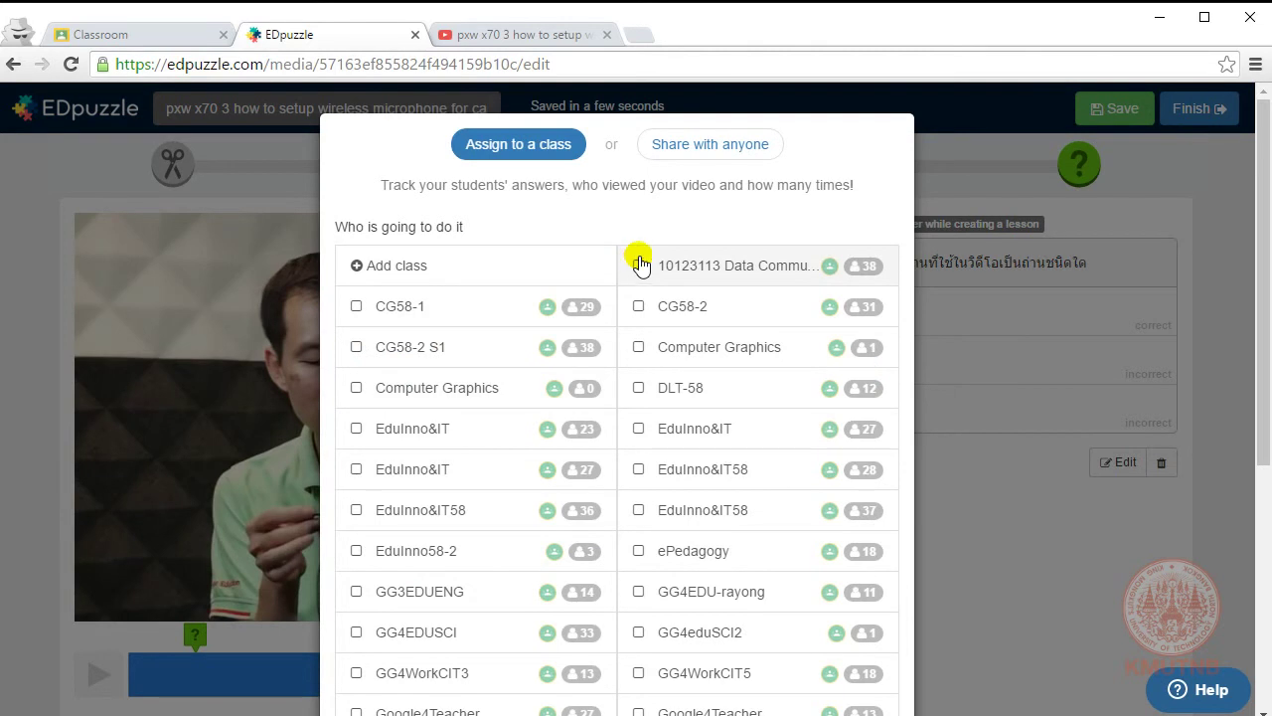
scroll(567, 343, "down", 3)
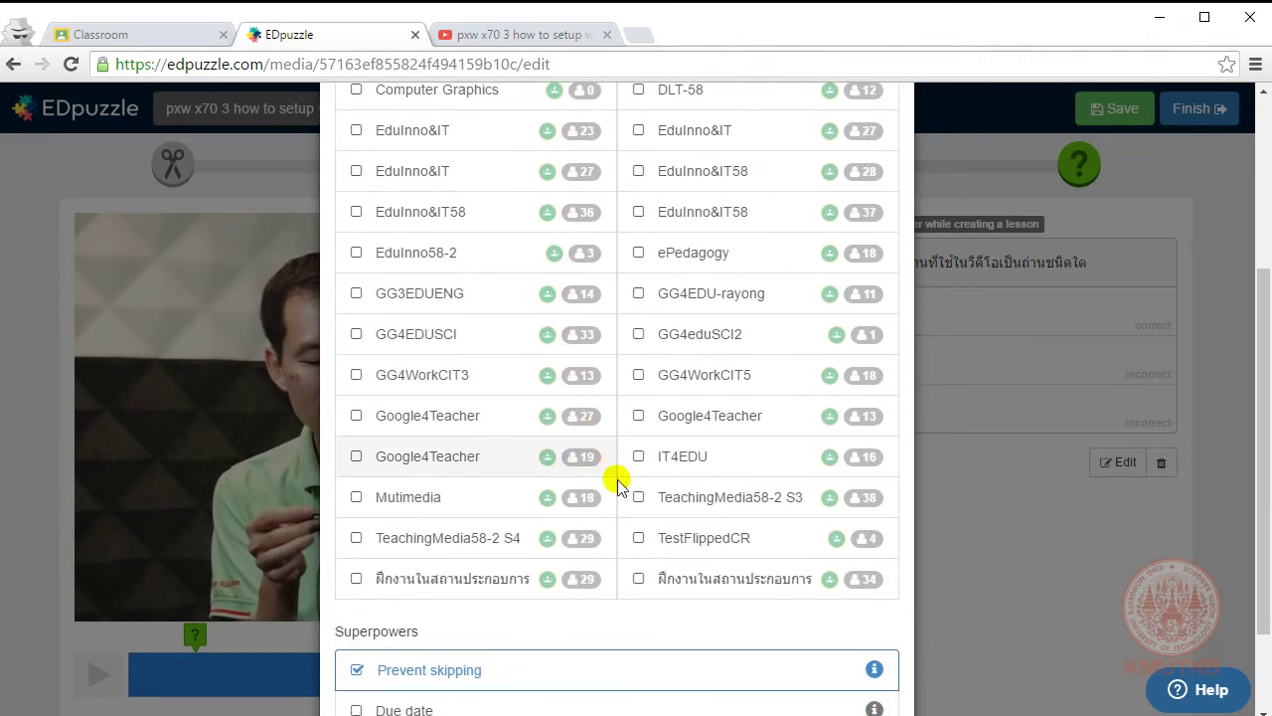
left_click(639, 542)
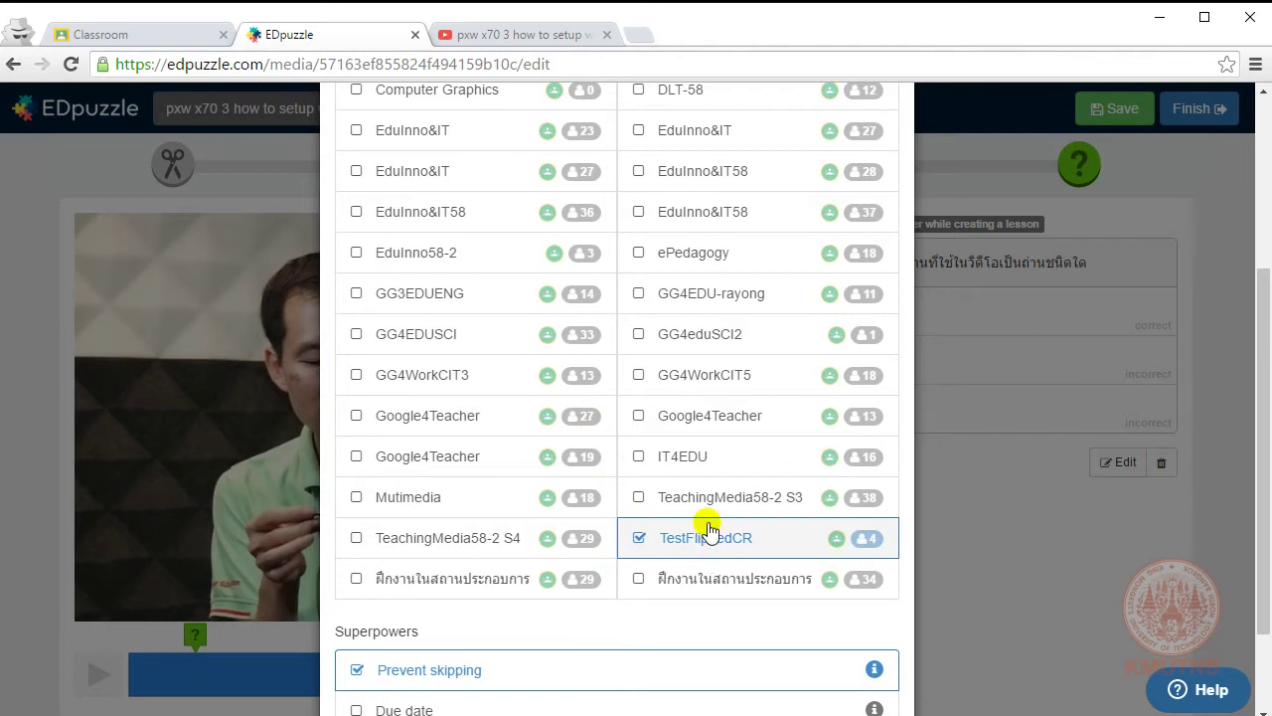
Step: Allow students to skip ahead in the video and send the lesson to TestFlippedCR
scroll(597, 592, "down", 2)
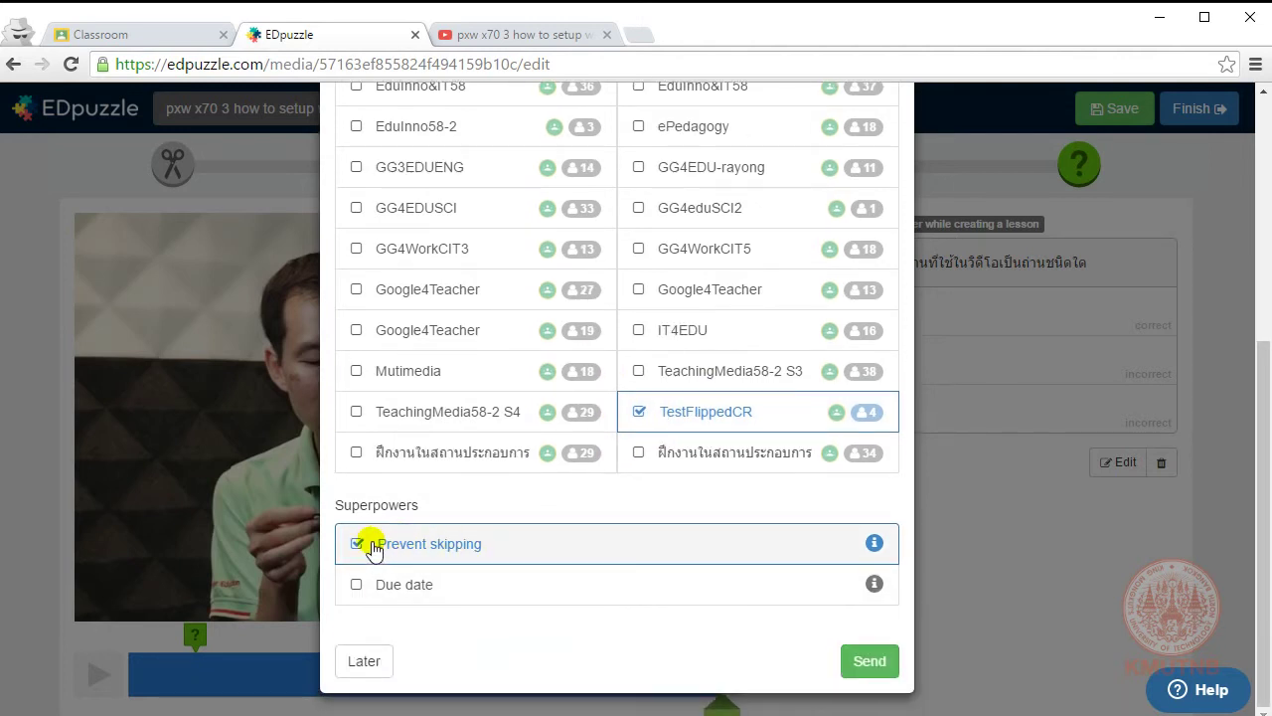
left_click(369, 547)
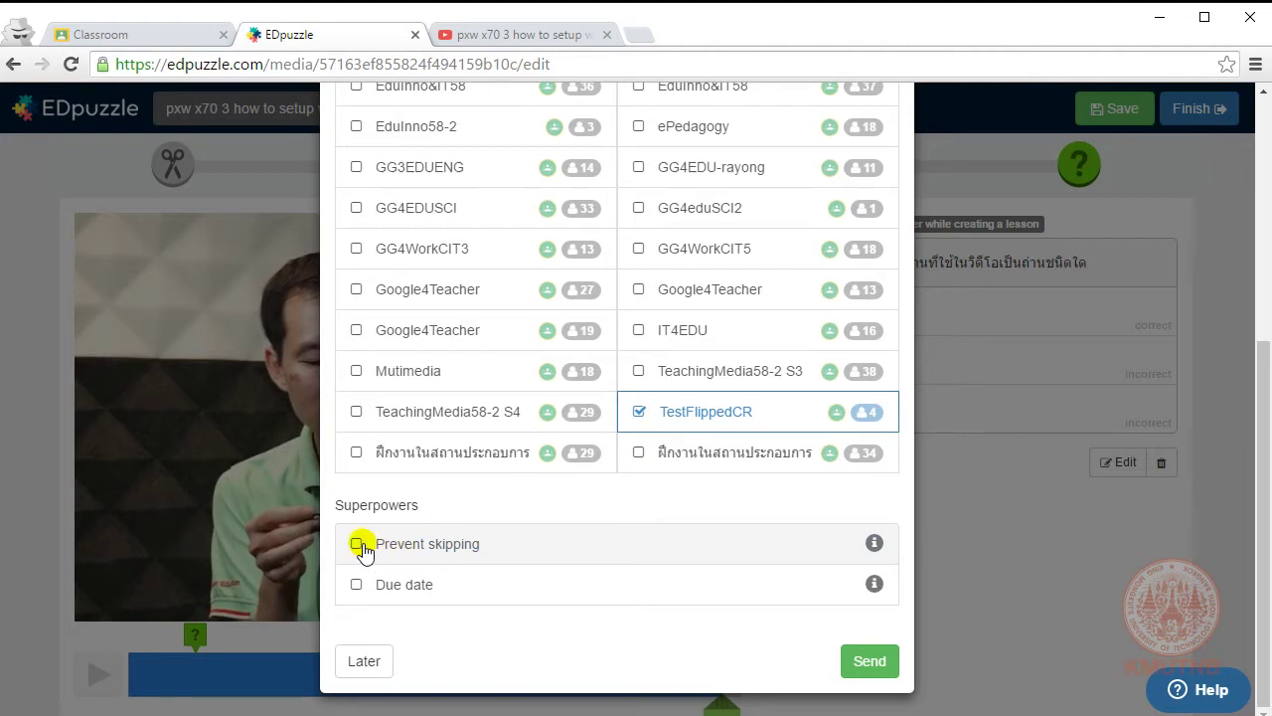
left_click(870, 663)
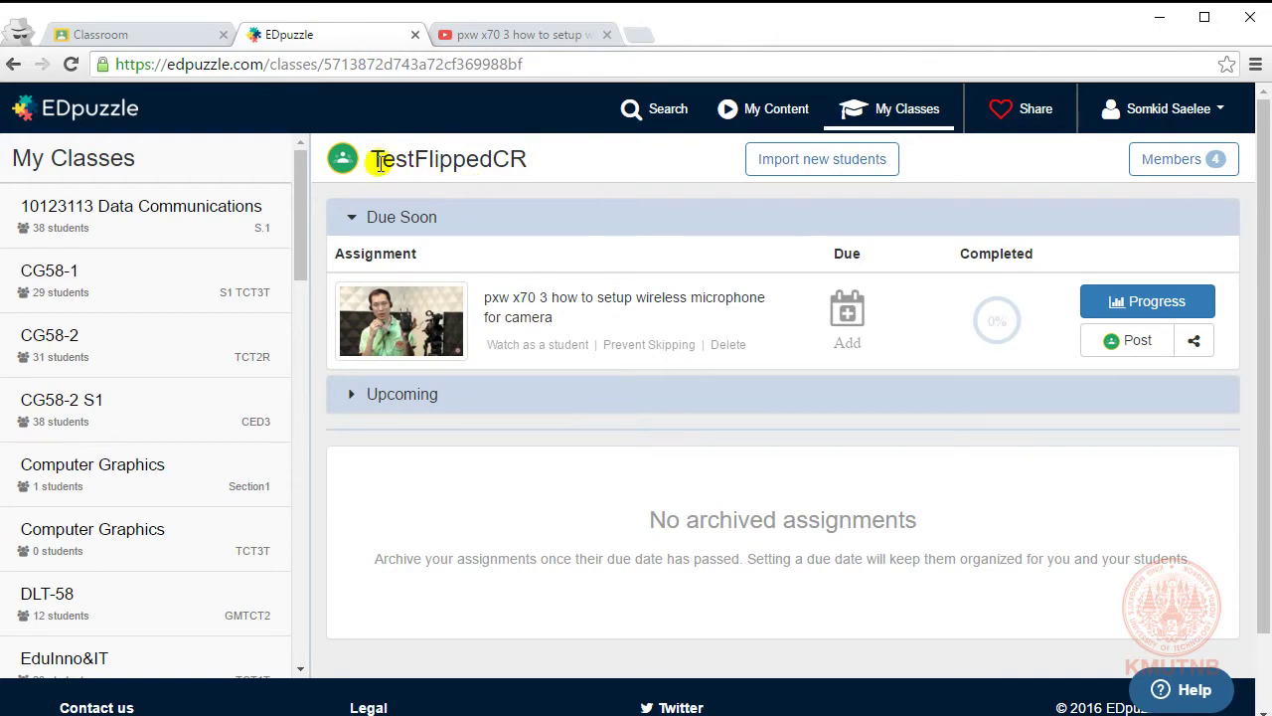
Step: Open the TestFlippedCR class stream in Google Classroom
left_click_drag(378, 164, 534, 162)
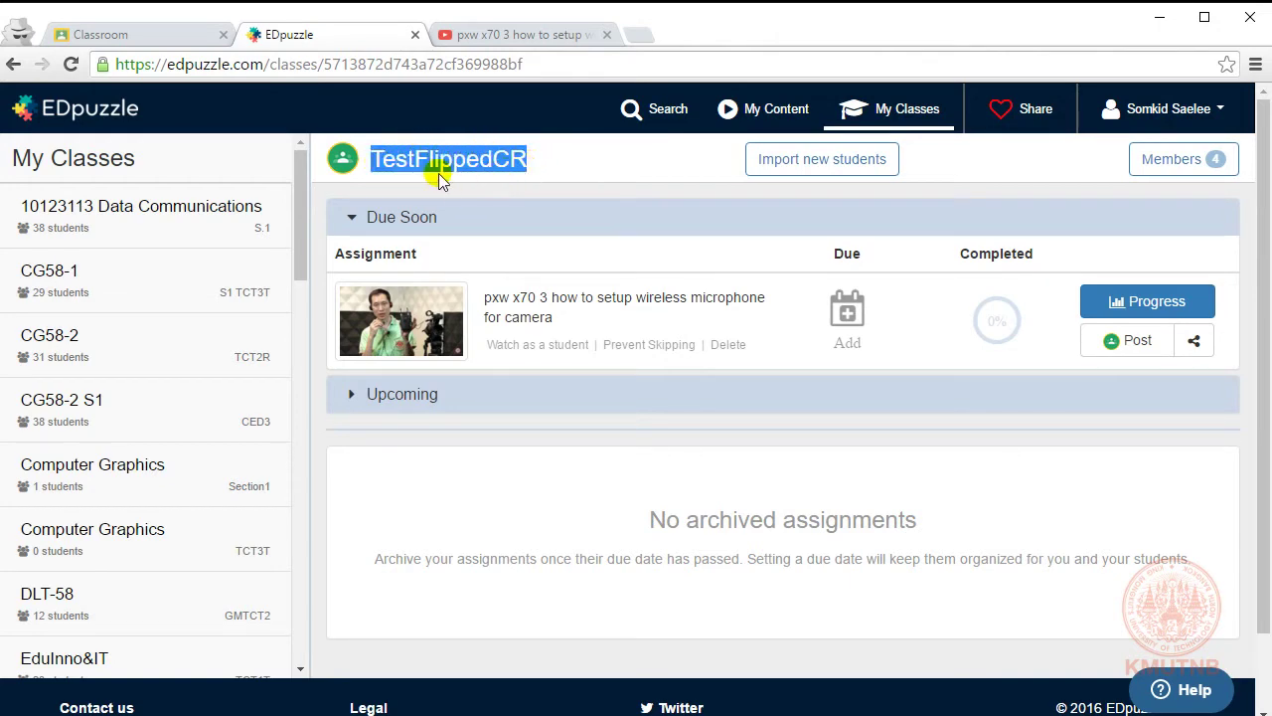
left_click(117, 34)
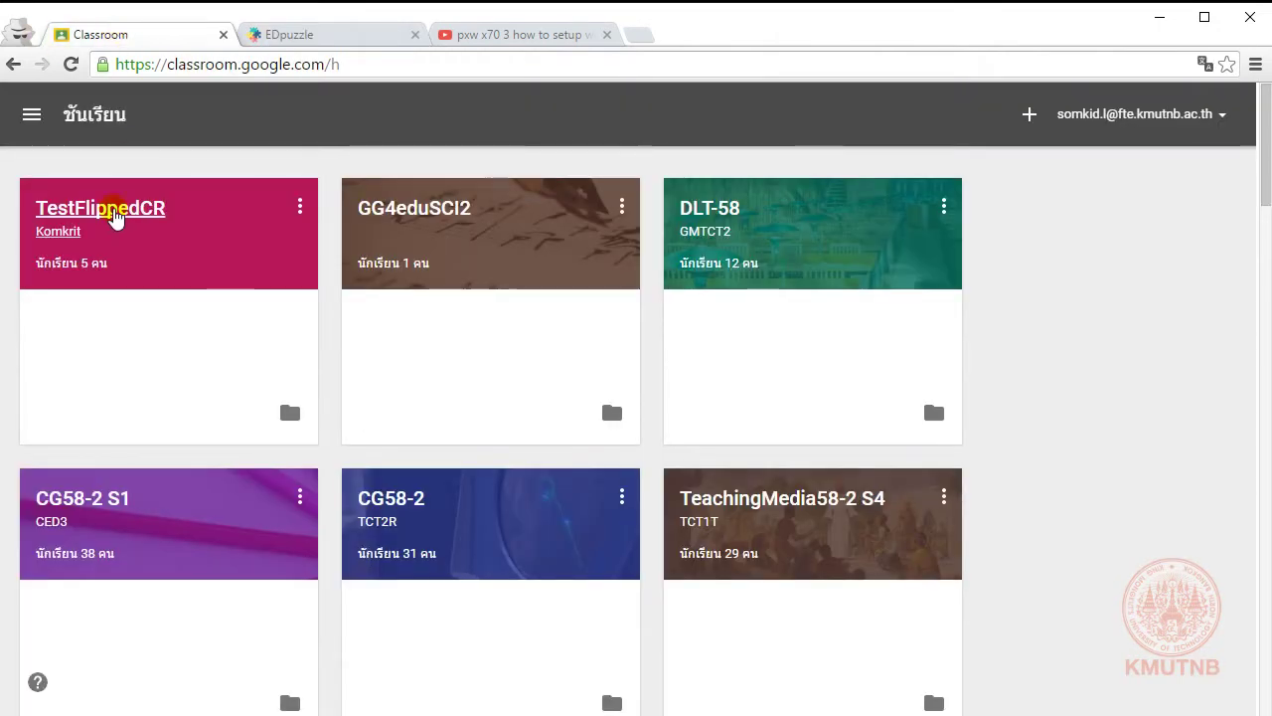
left_click(113, 211)
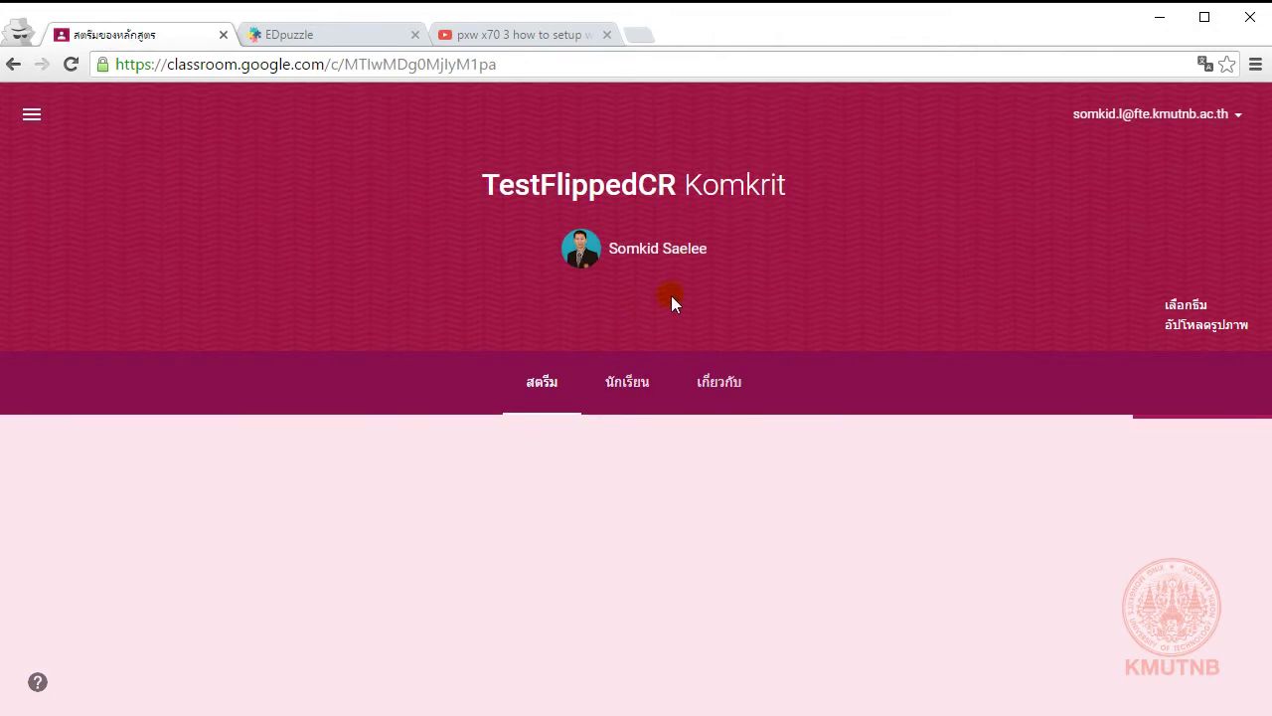
scroll(624, 393, "down", 1)
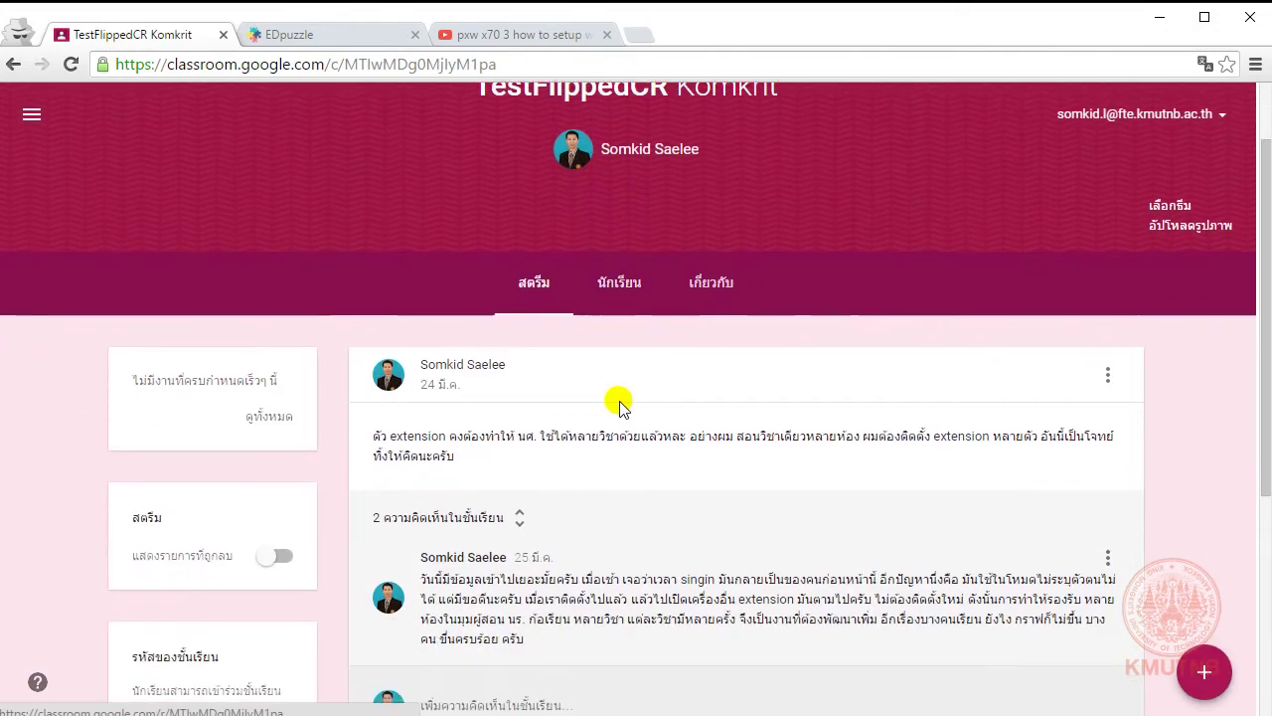
scroll(582, 364, "up", 1)
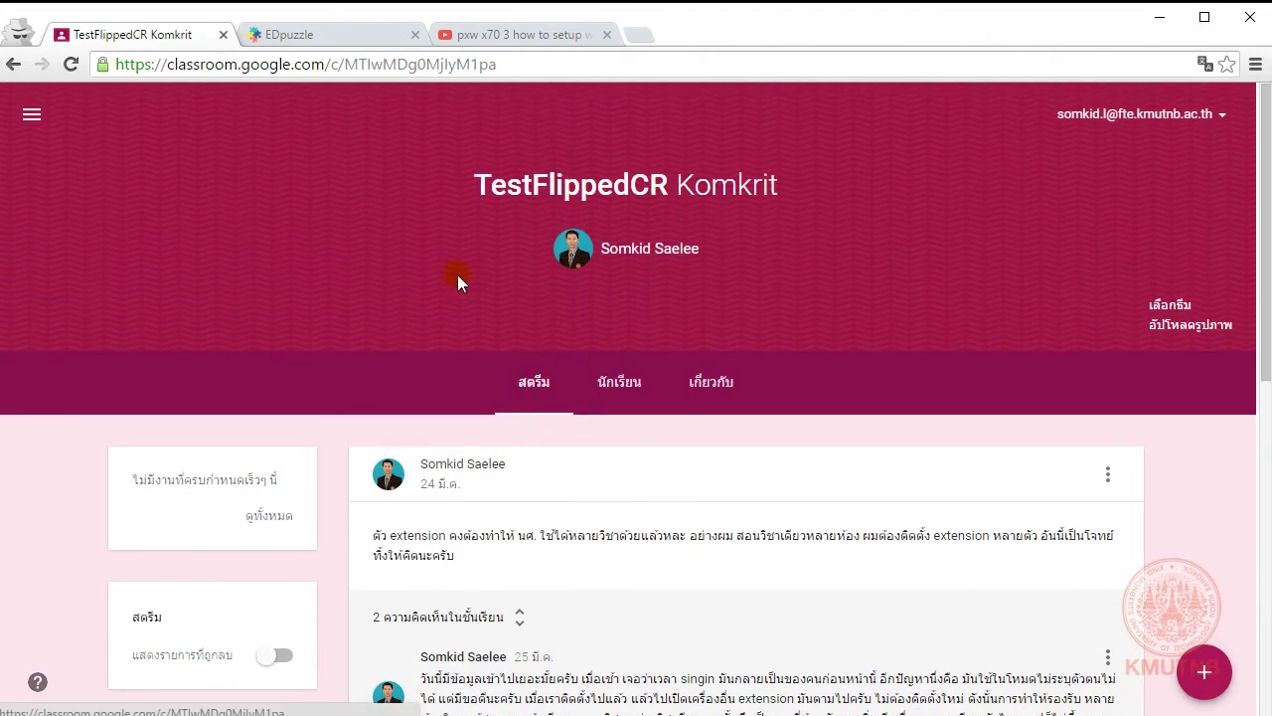
Step: Back on the EDpuzzle class page, start adding a due date to the microphone assignment
left_click(318, 35)
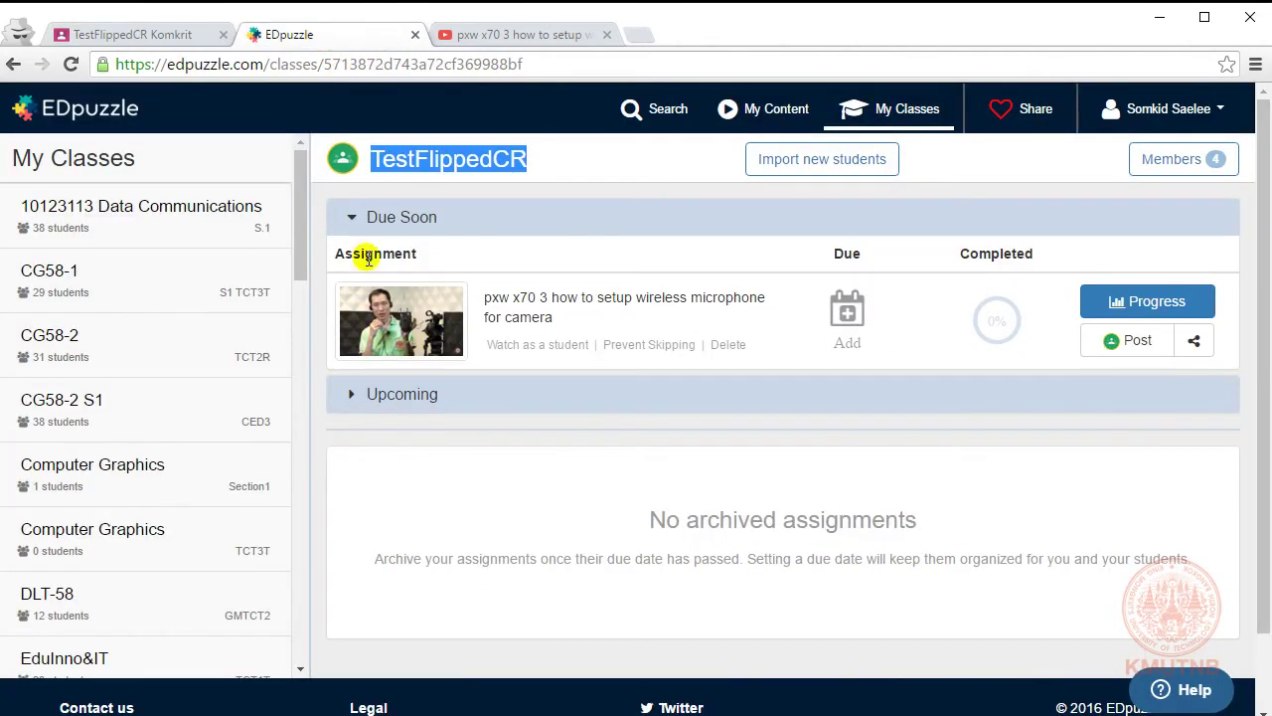
left_click_drag(366, 157, 542, 159)
left_click_drag(430, 159, 561, 147)
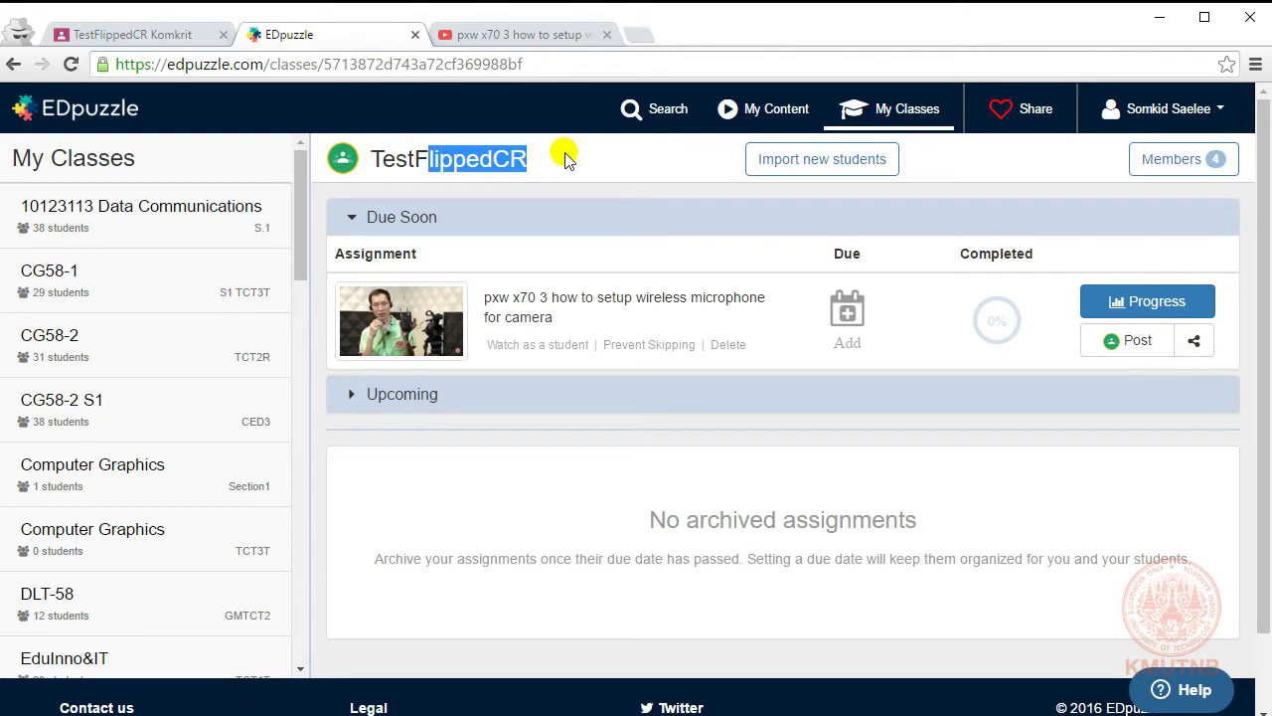
left_click(566, 160)
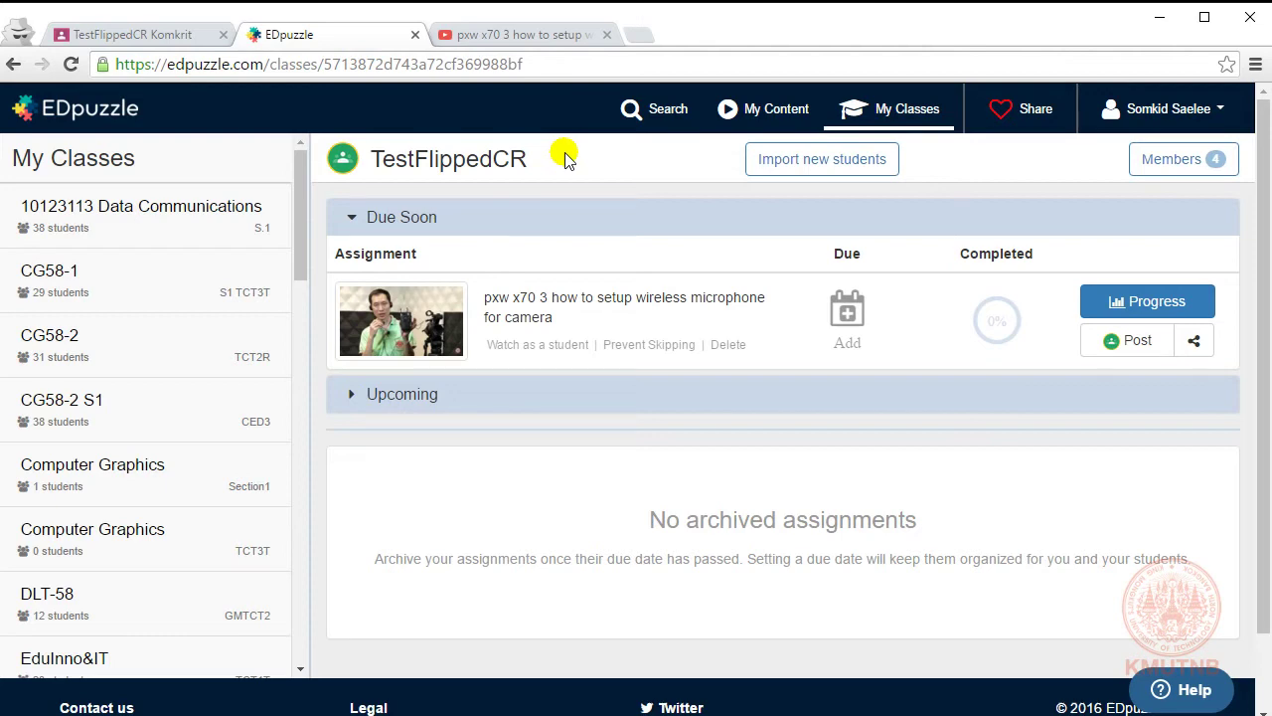
left_click(847, 313)
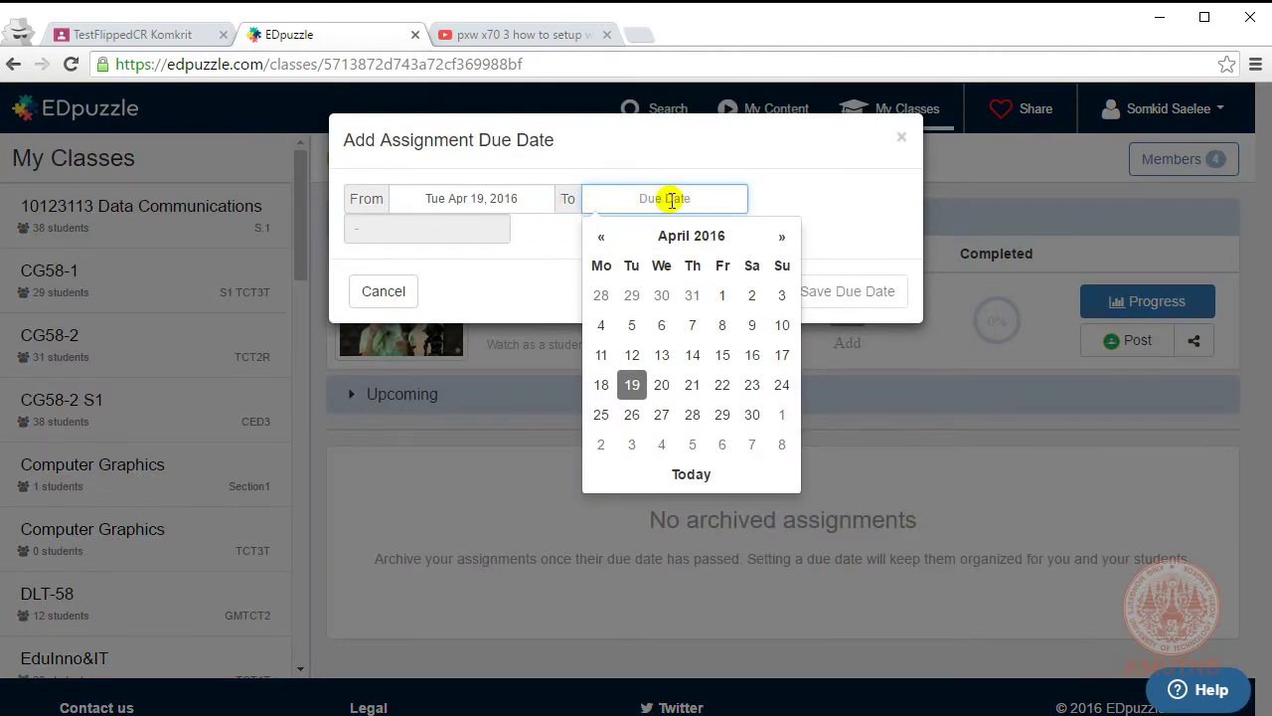
Step: Save a due date of Thu Apr 21, 2016, view the share link, then post to Google Classroom
left_click(690, 388)
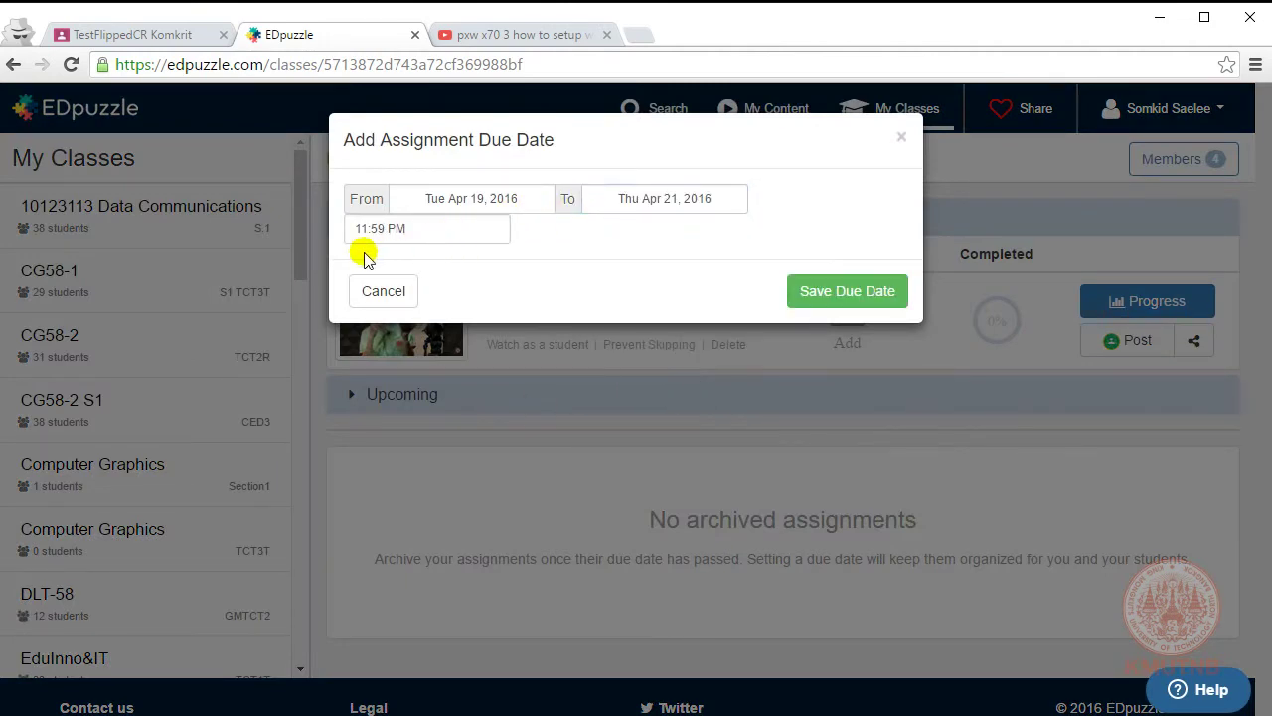
left_click(832, 307)
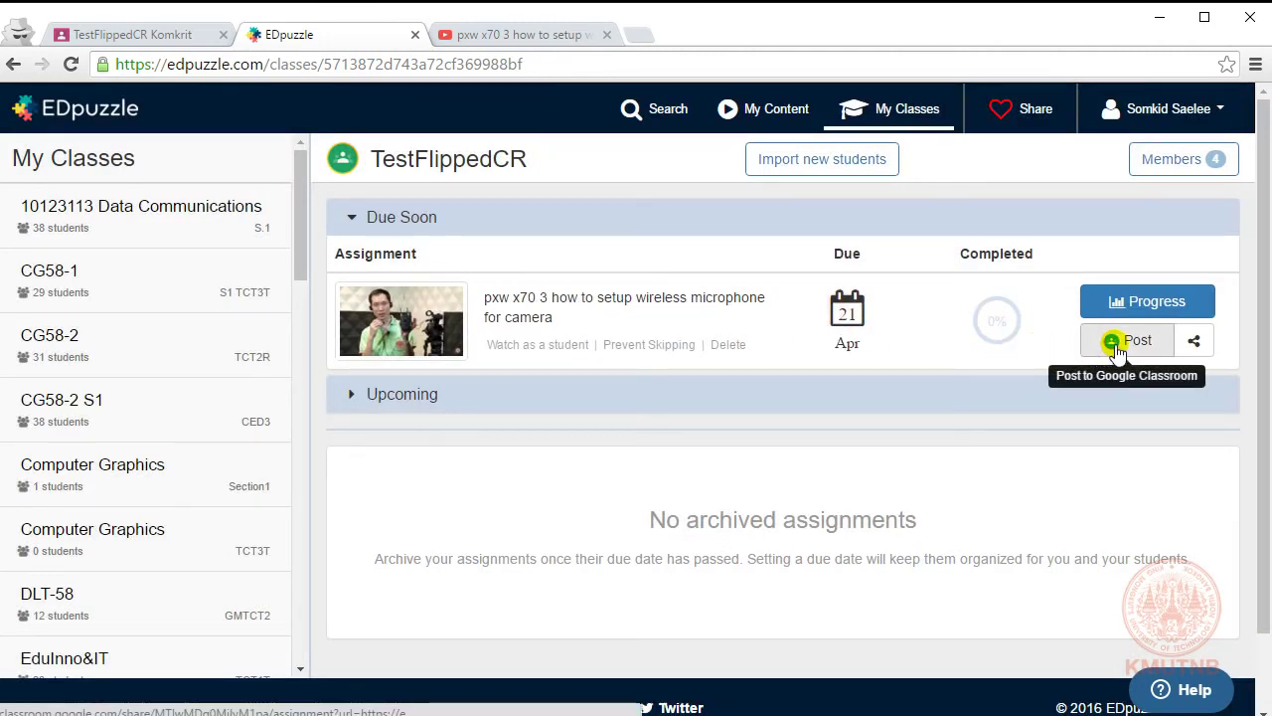
left_click(1194, 341)
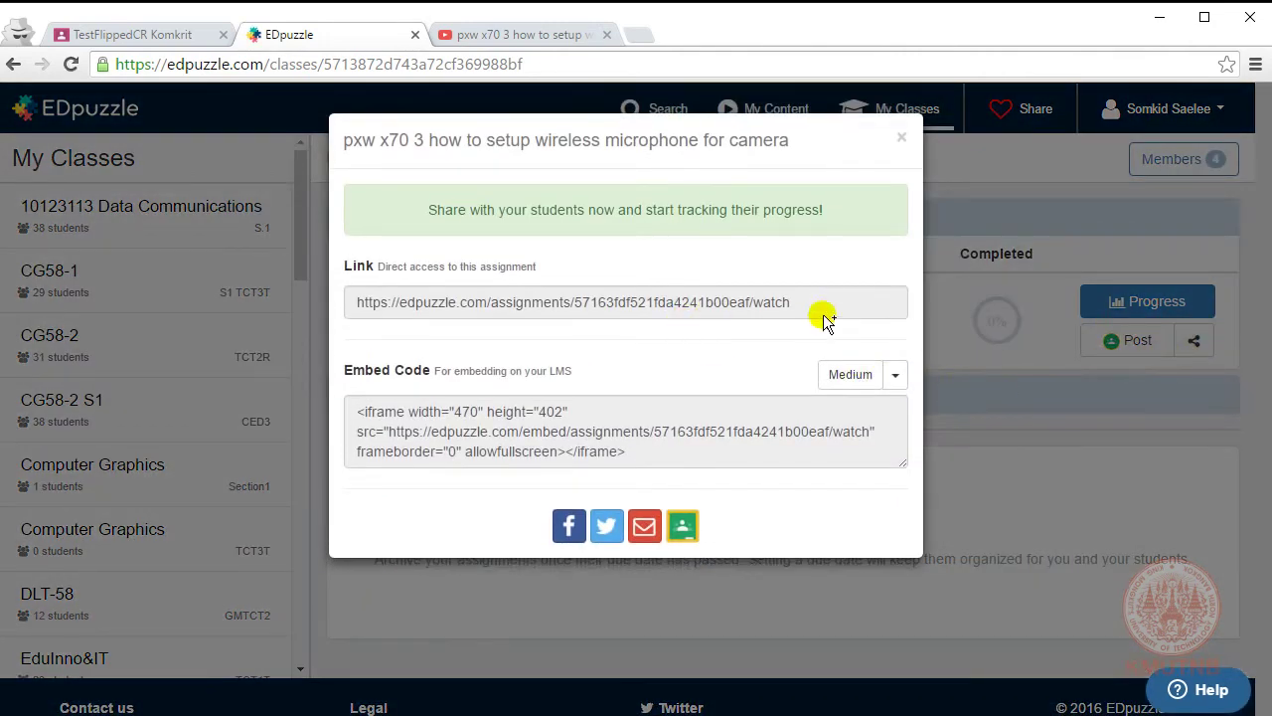
left_click(809, 303)
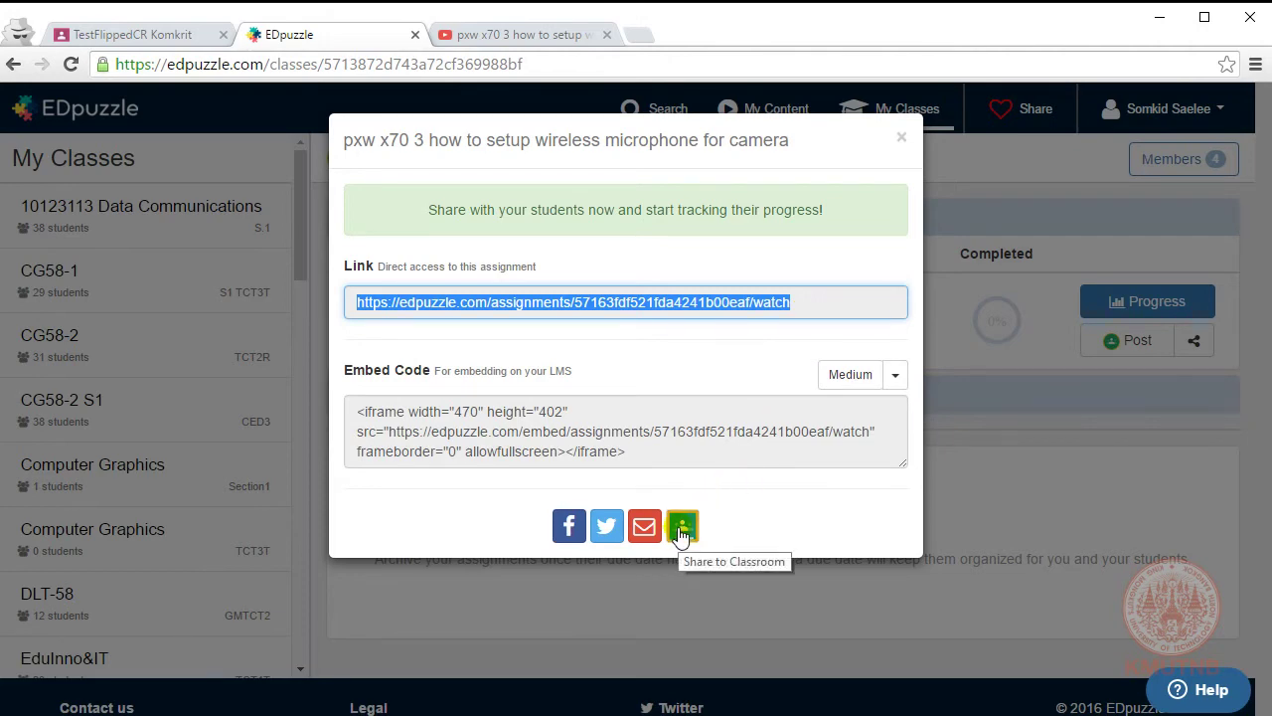
left_click(902, 136)
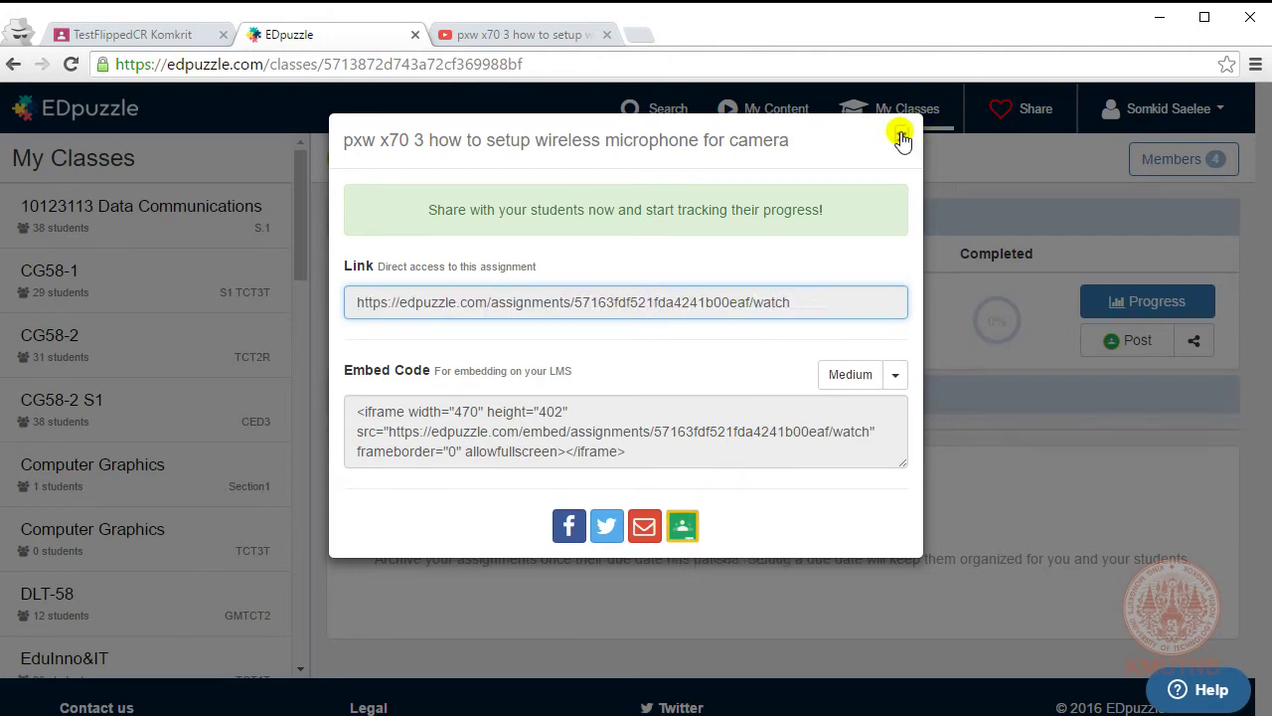
left_click(1117, 348)
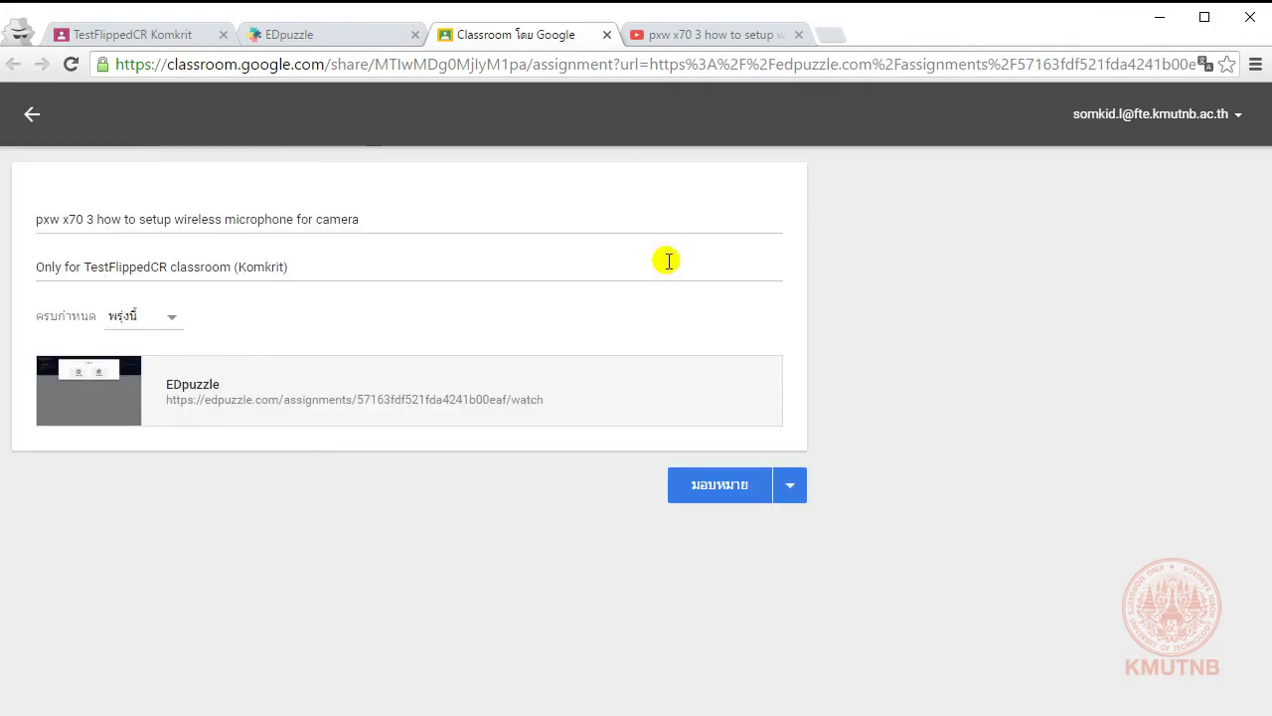
Step: Replace the assignment title with 'จงดูวิดีโอนี้ก่อนเข้าเรียนในครั้งหน้า'
left_click(134, 219)
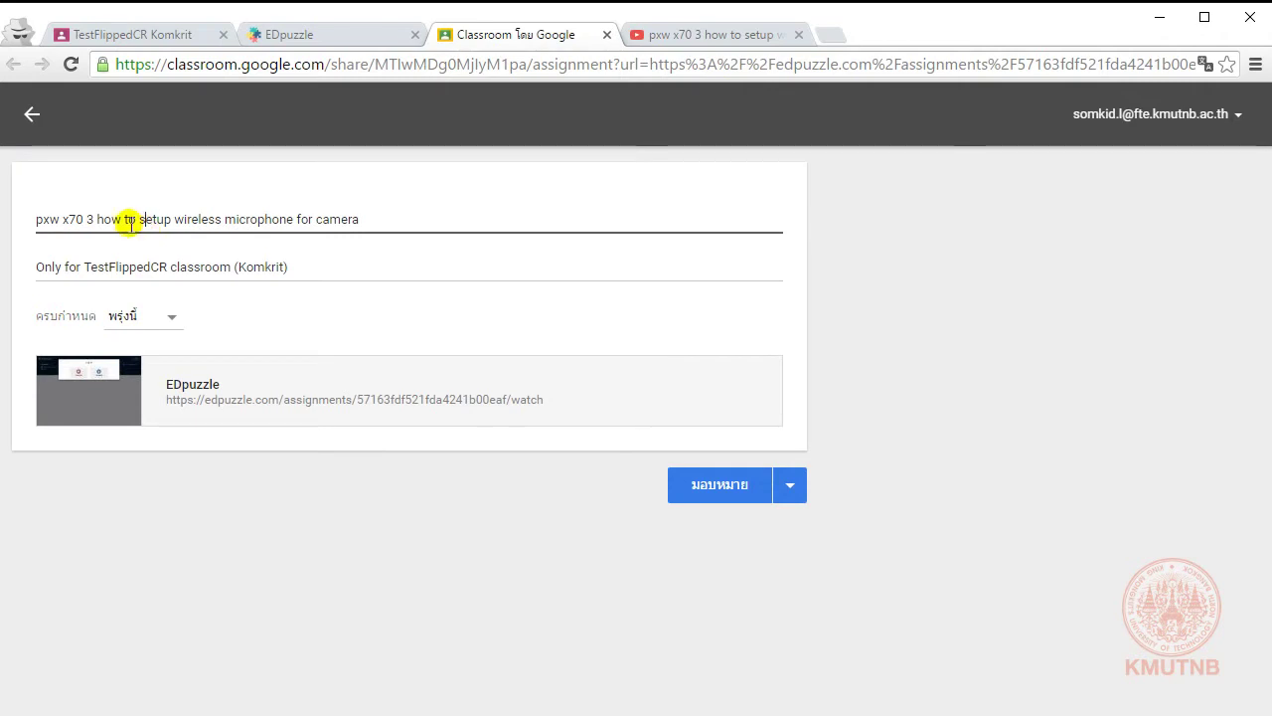
left_click_drag(97, 219, 30, 218)
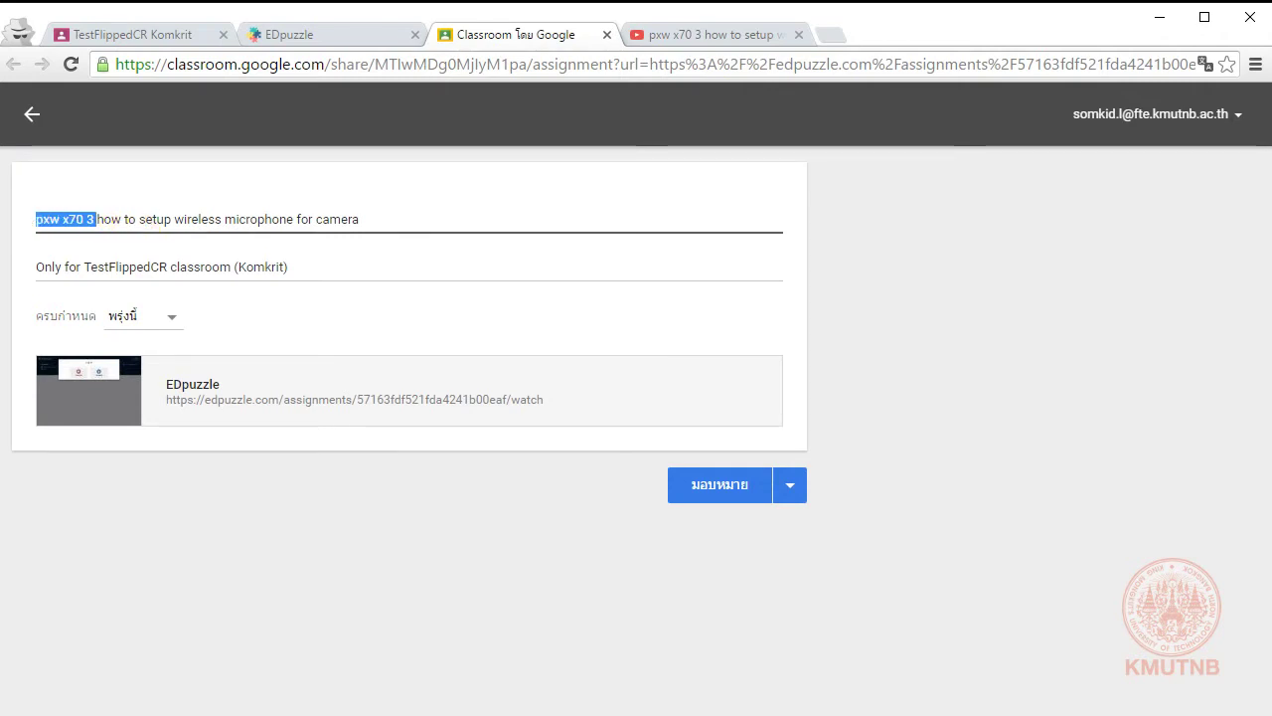
key("BackSpace")
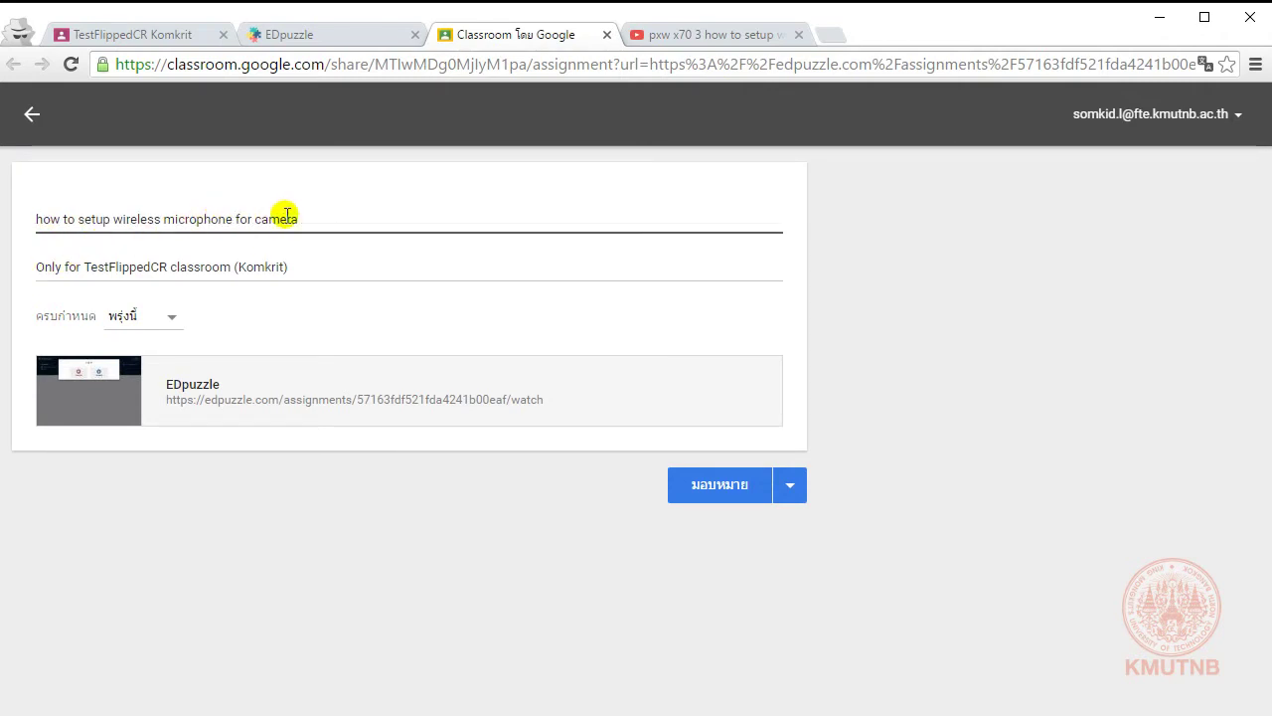
left_click(310, 215)
left_click_drag(331, 217, 86, 249)
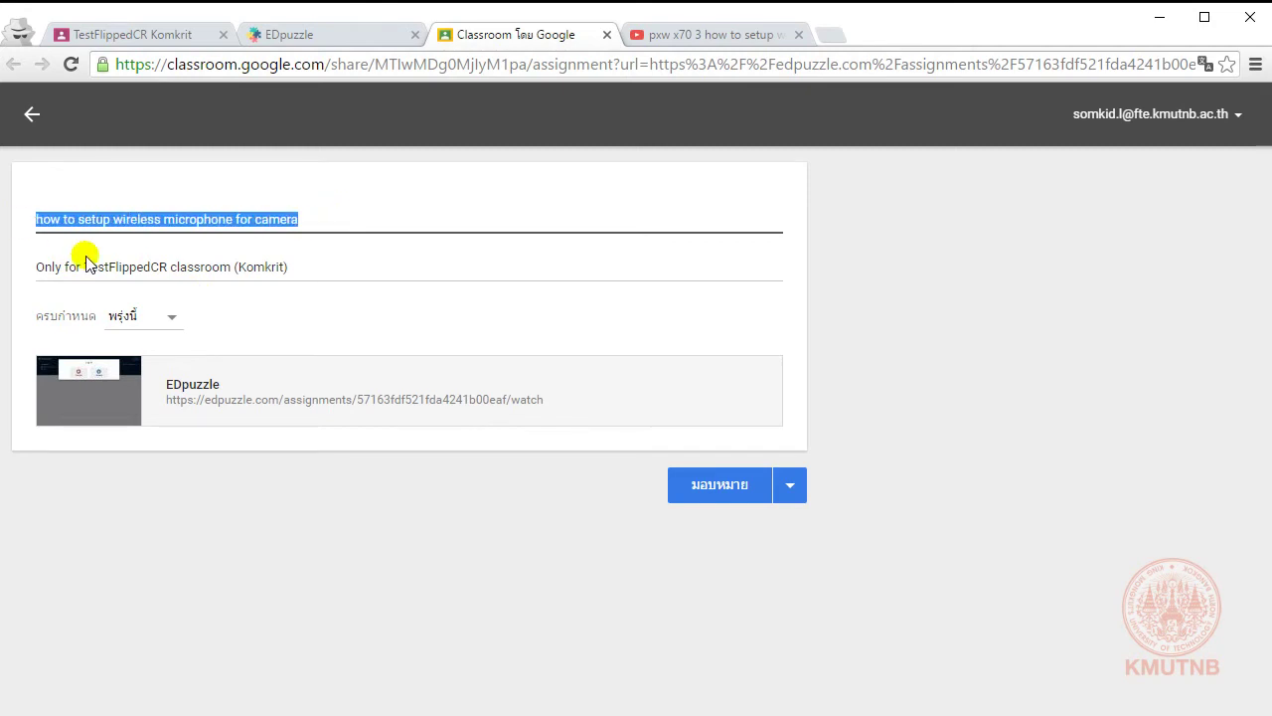
type("จ")
key("BackSpace")
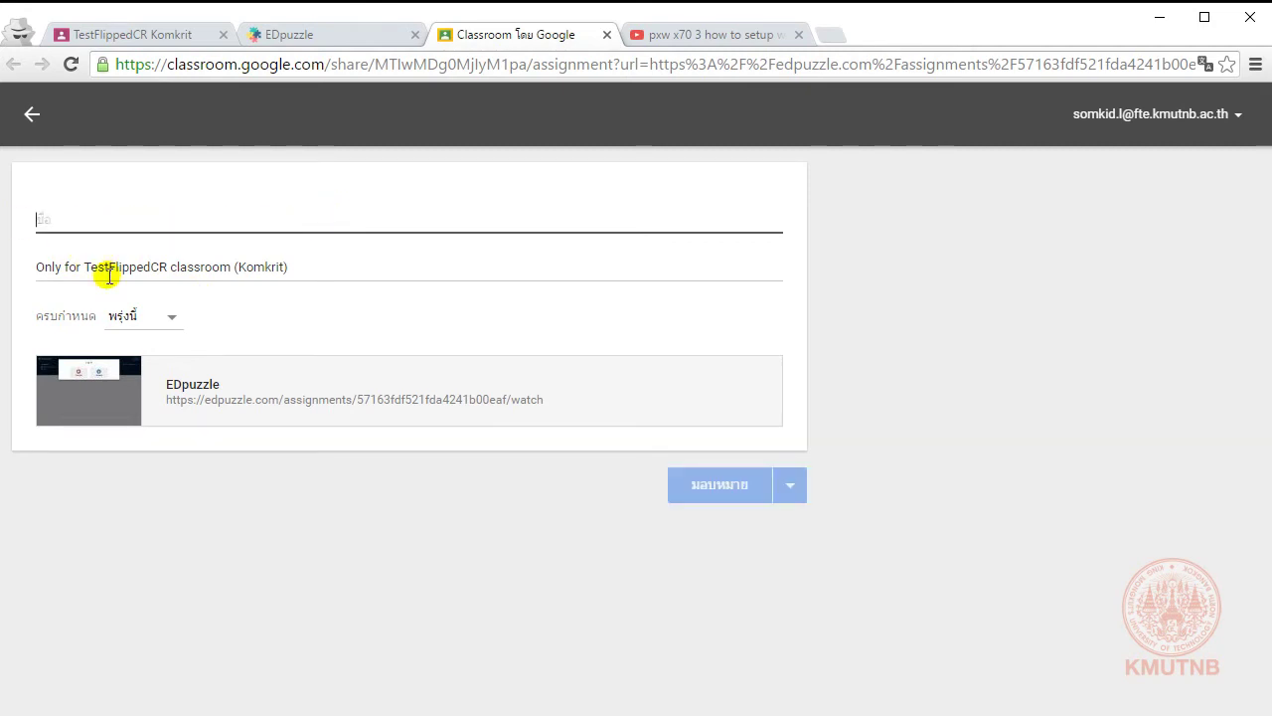
type("จ")
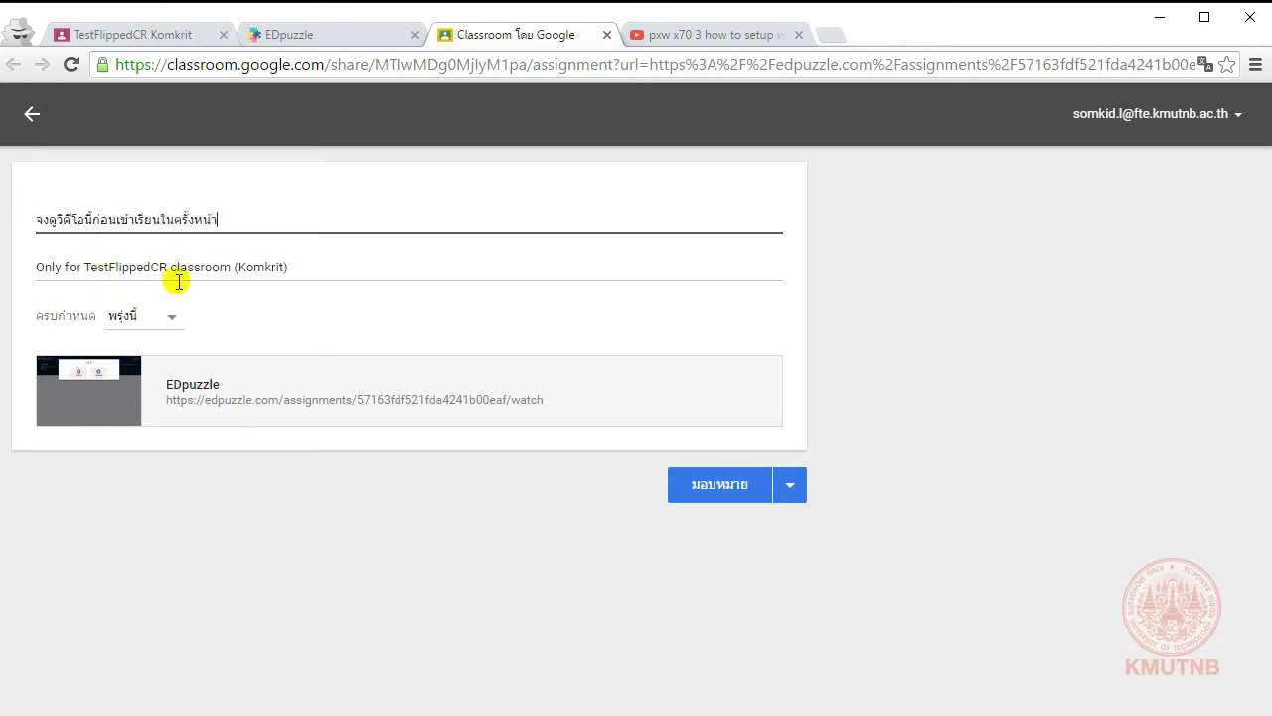
Step: Set the due date to 21 เม.ย. and assign the post to the class
left_click(167, 323)
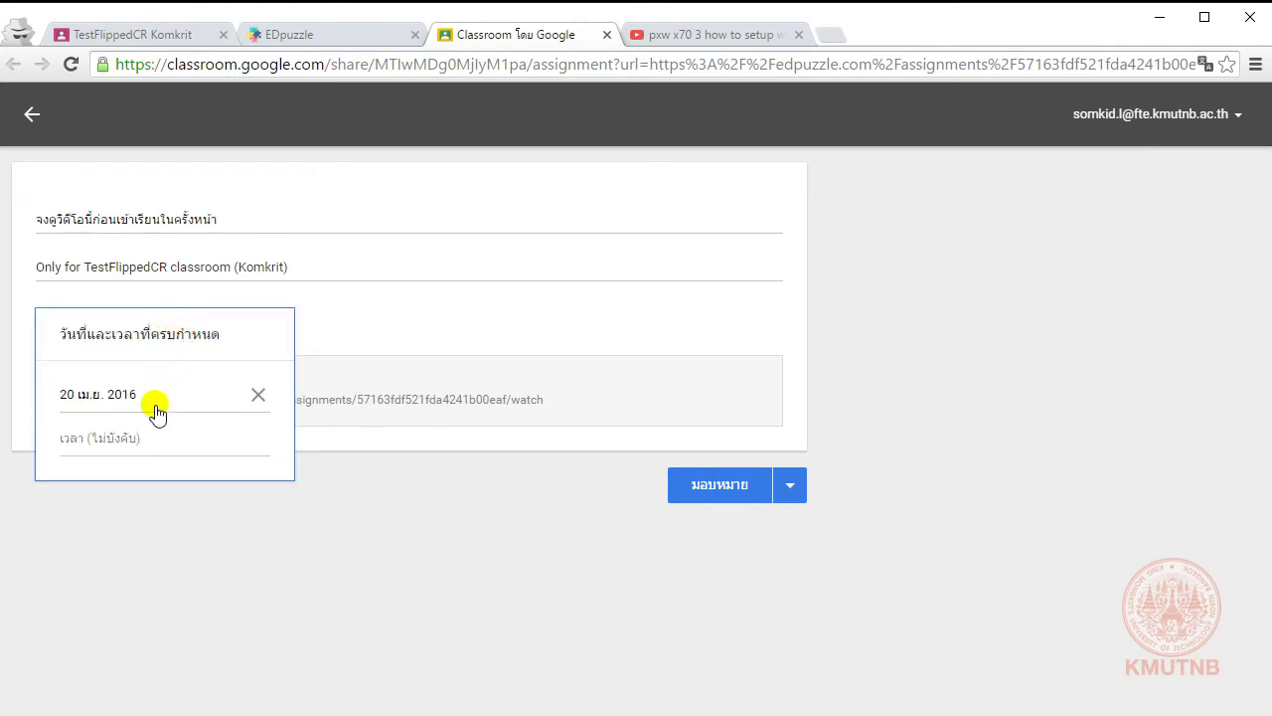
left_click(114, 397)
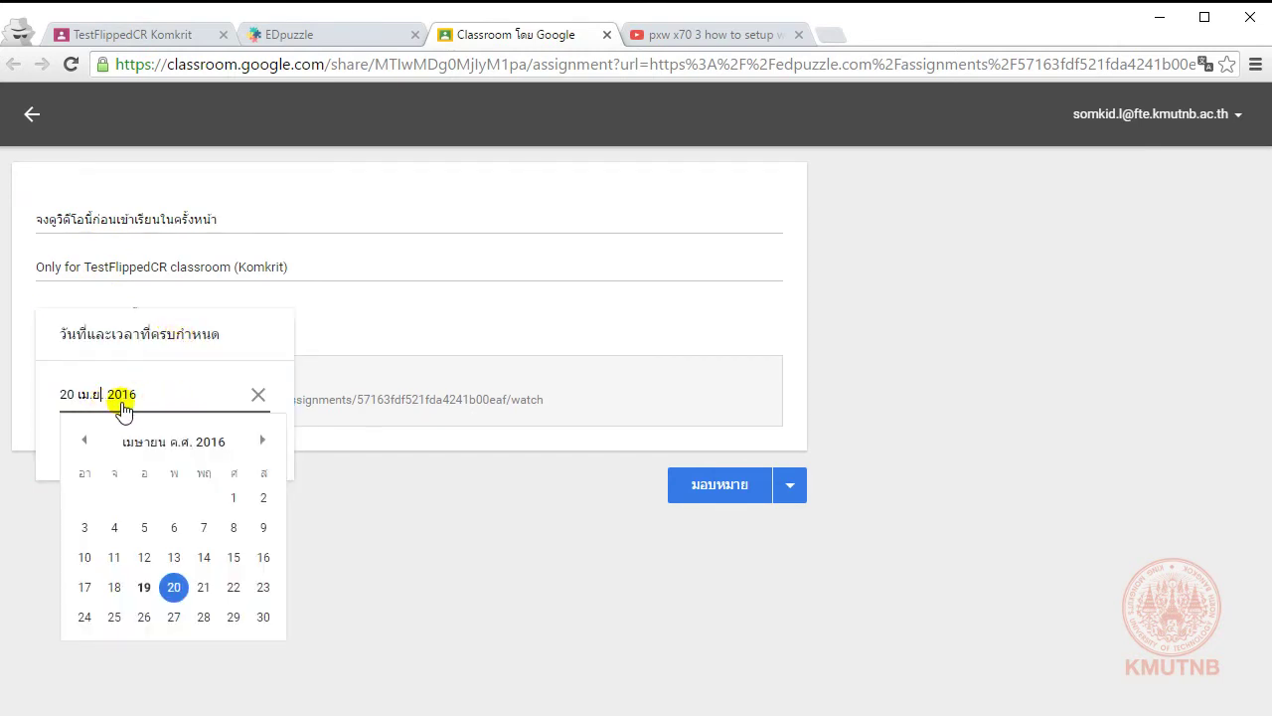
left_click(201, 585)
left_click(393, 319)
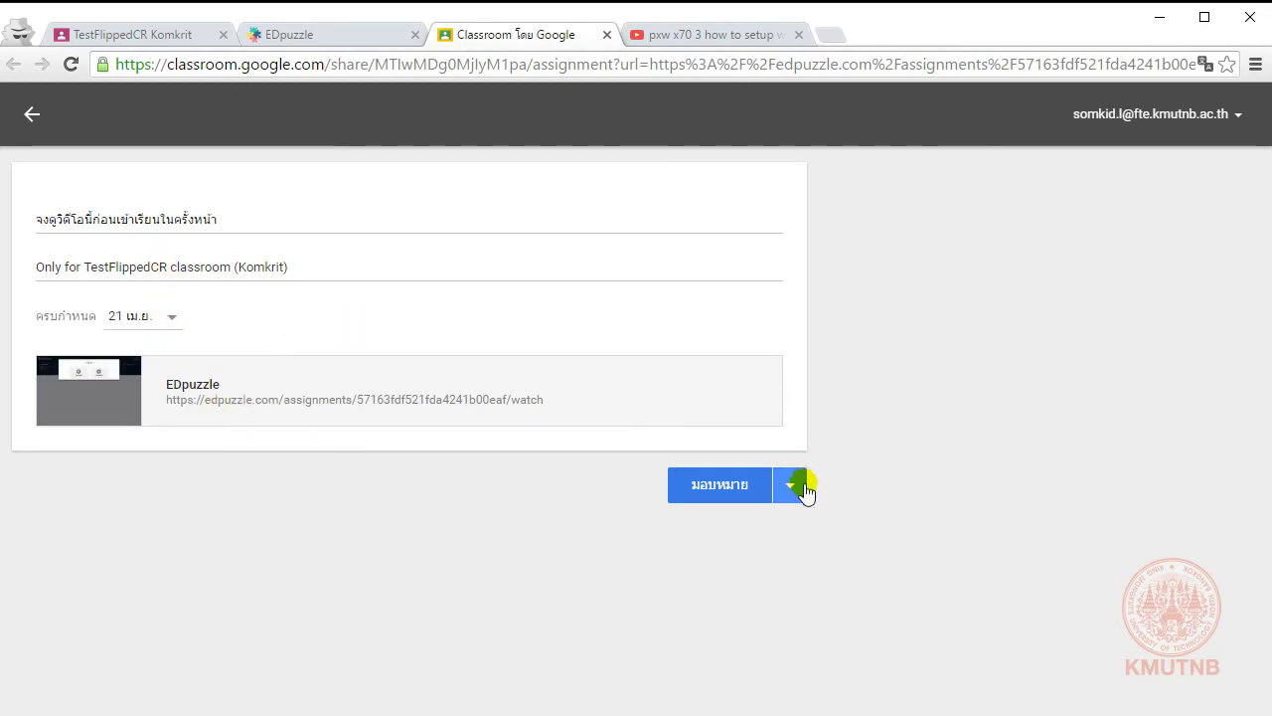
left_click(281, 266)
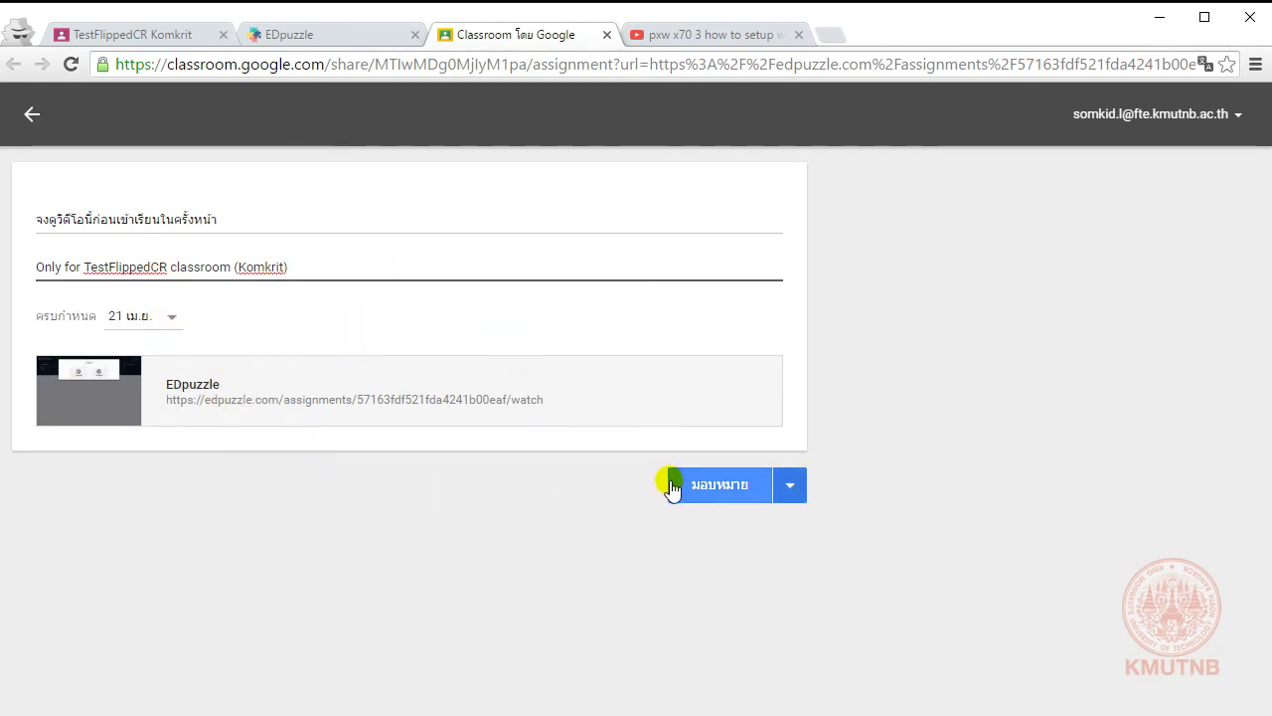
left_click(730, 503)
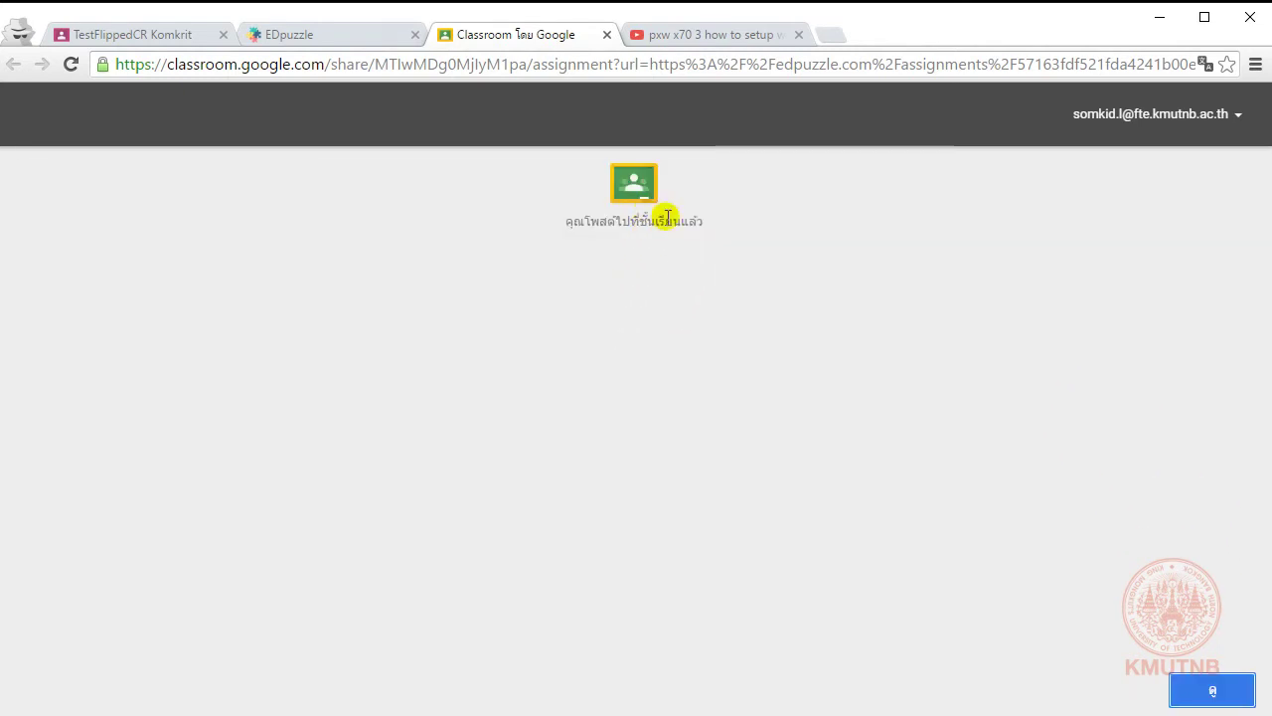
left_click(1215, 690)
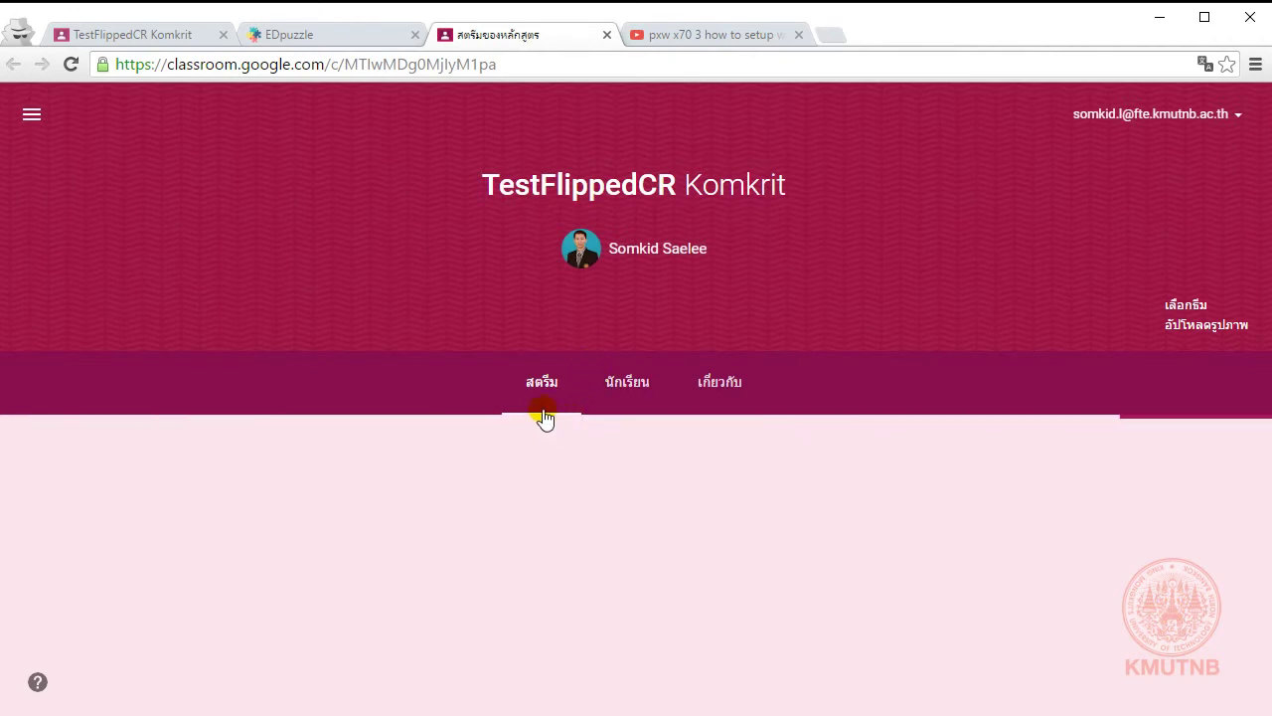
left_click_drag(489, 185, 738, 189)
scroll(632, 388, "down", 1)
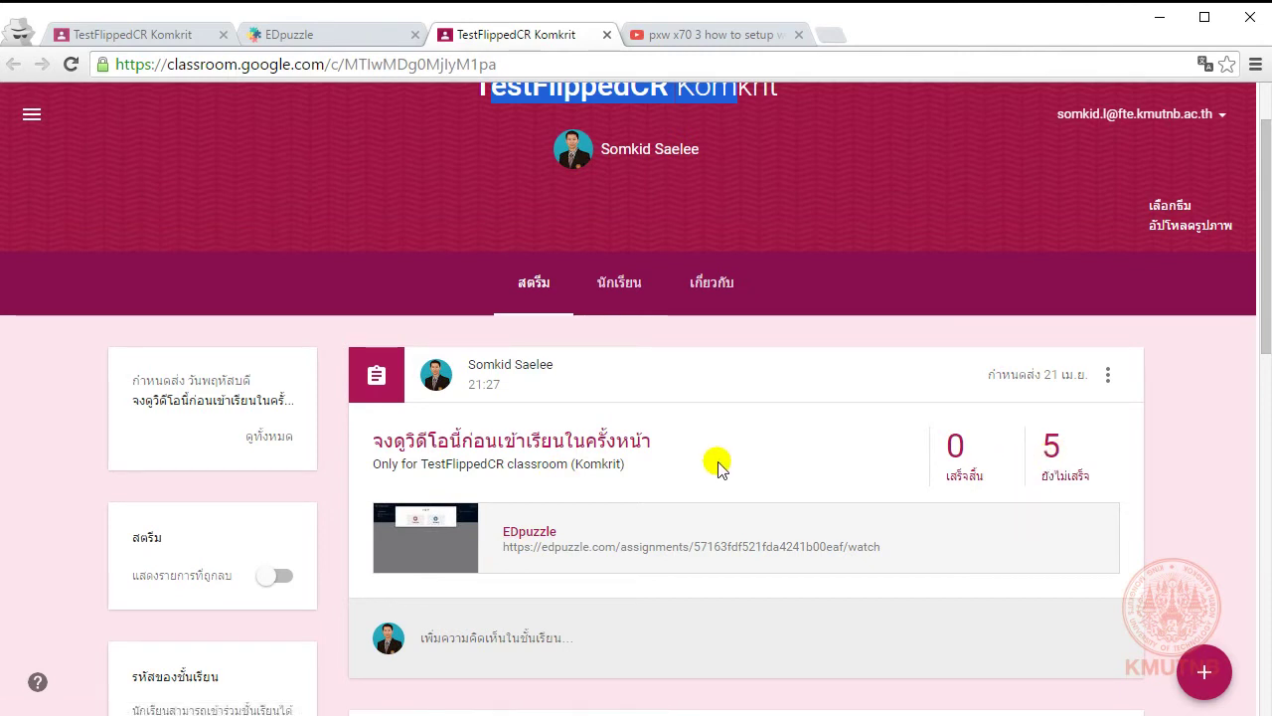
left_click(576, 444)
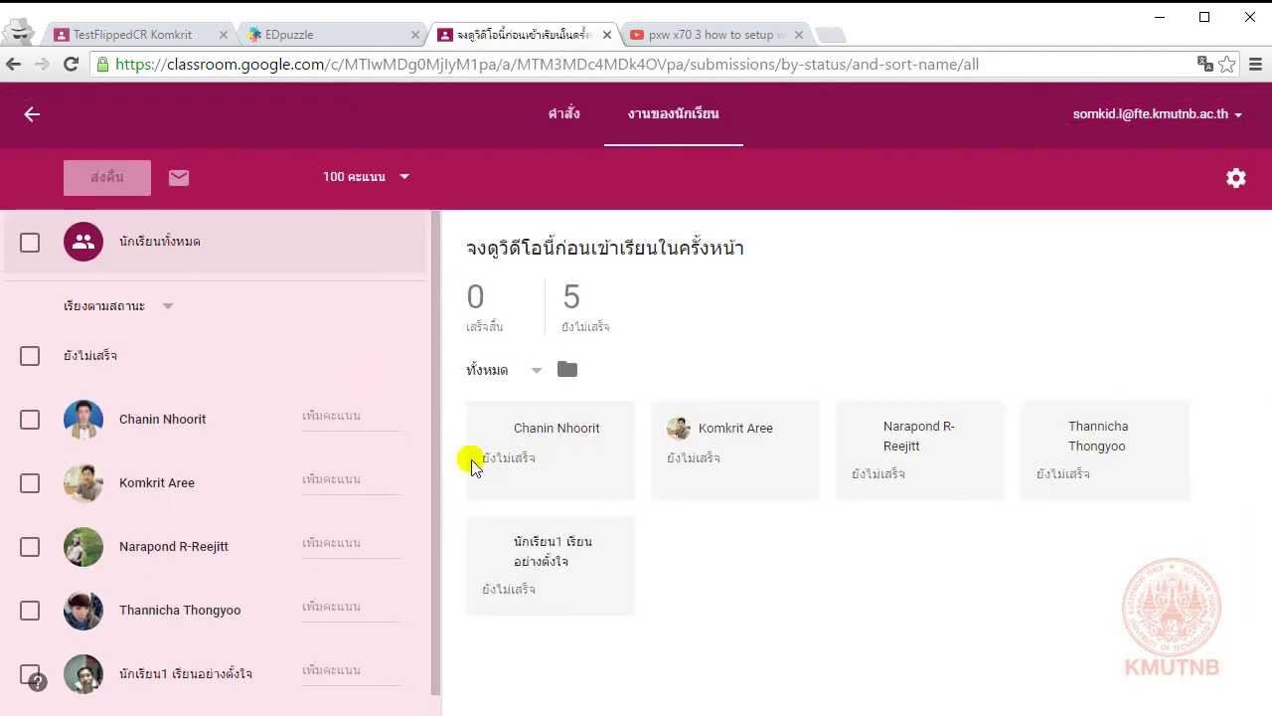
scroll(213, 467, "down", 1)
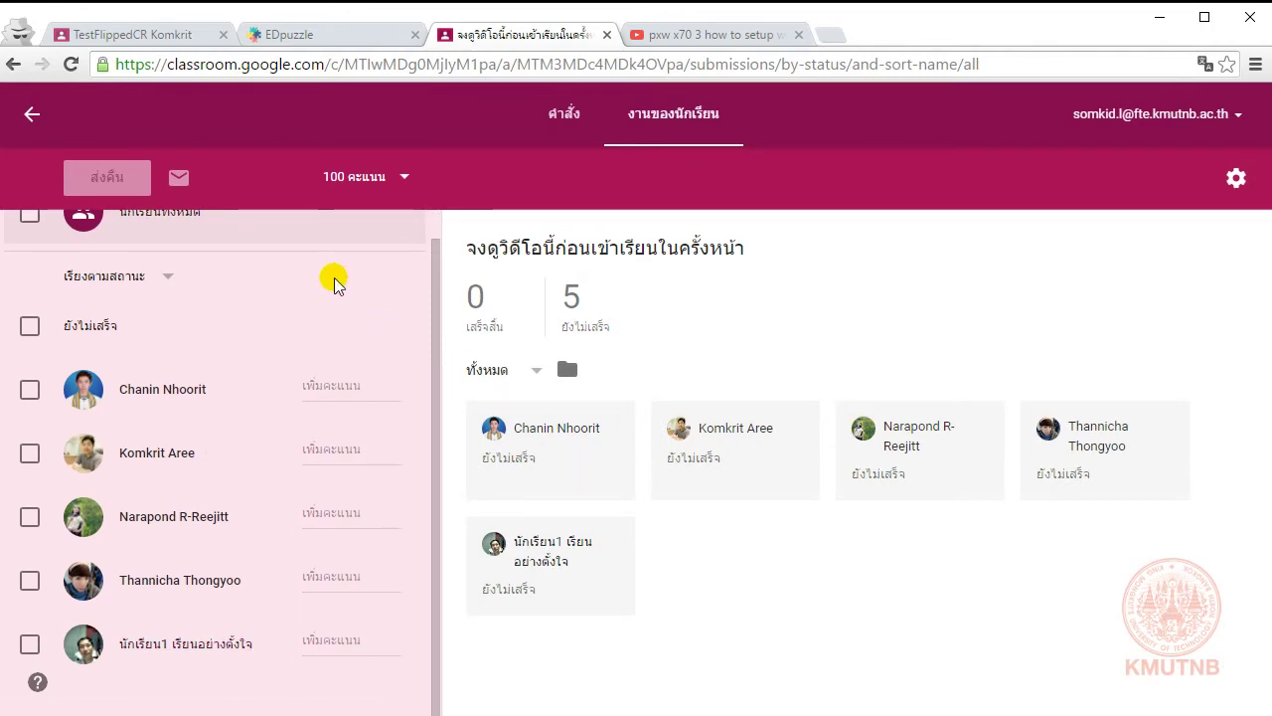
left_click(34, 117)
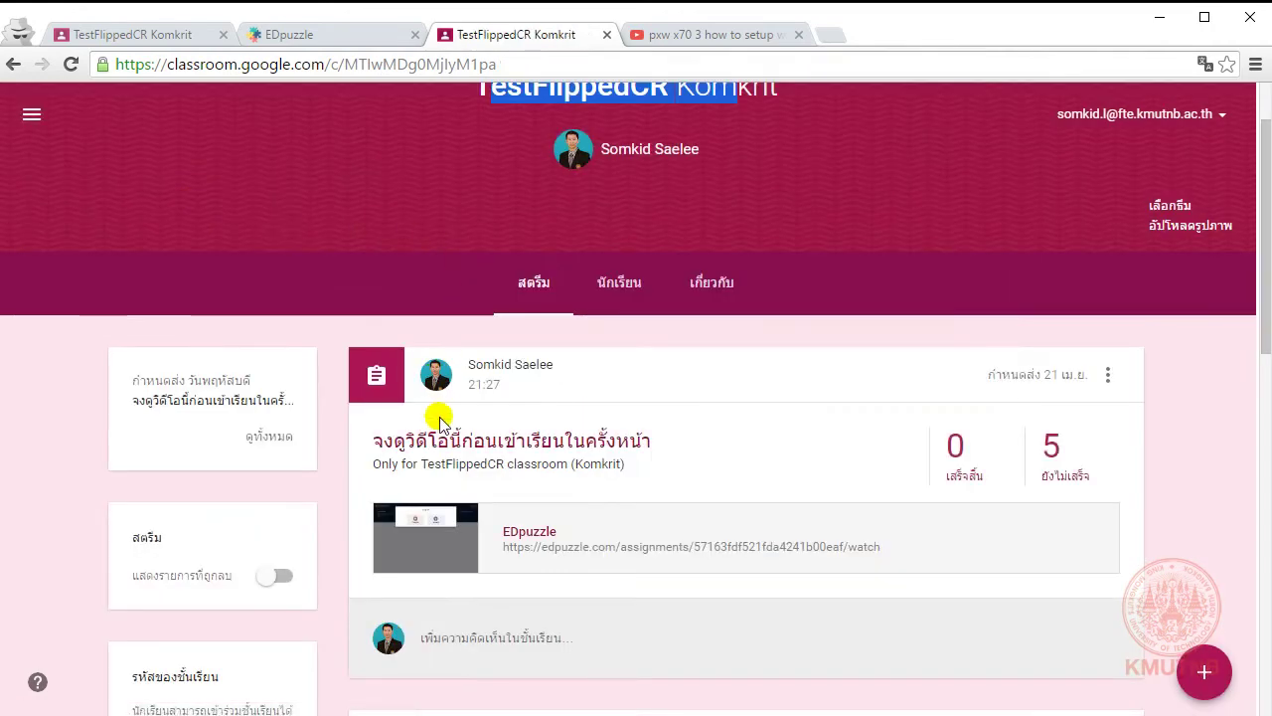
scroll(597, 418, "up", 2)
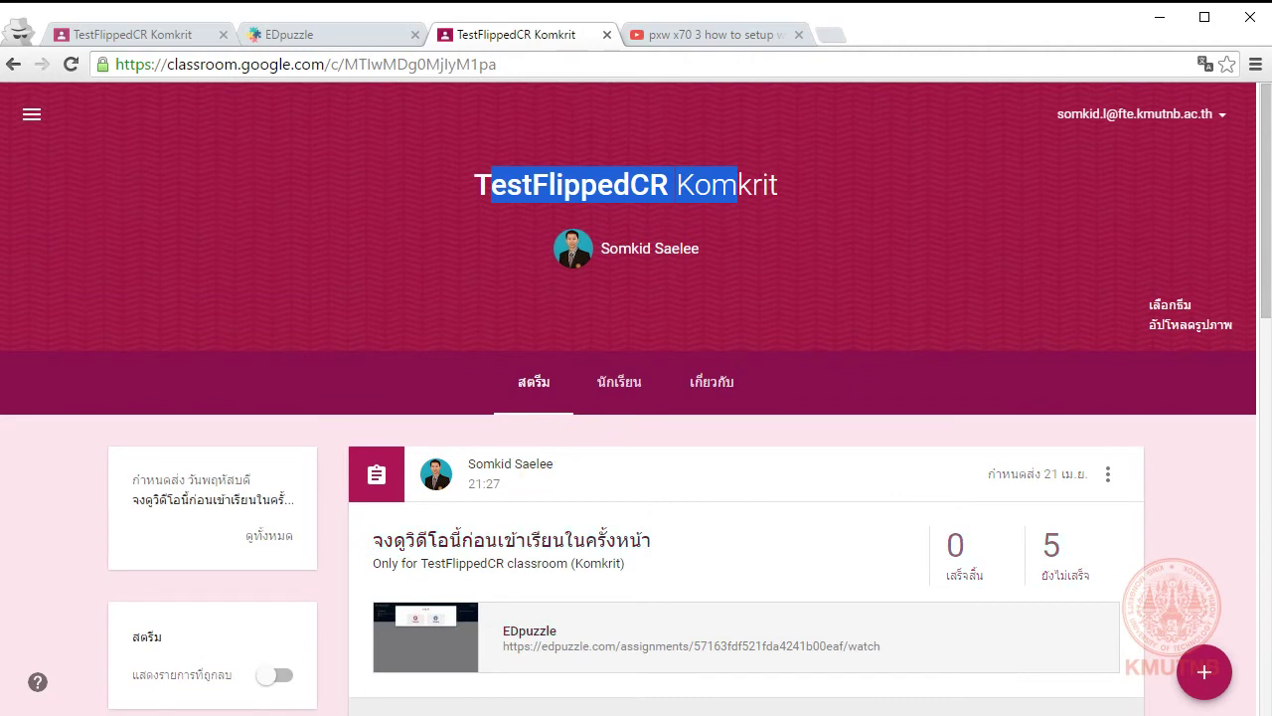
Step: Open a new incognito window from the Chrome menu
left_click(1231, 116)
left_click(1256, 63)
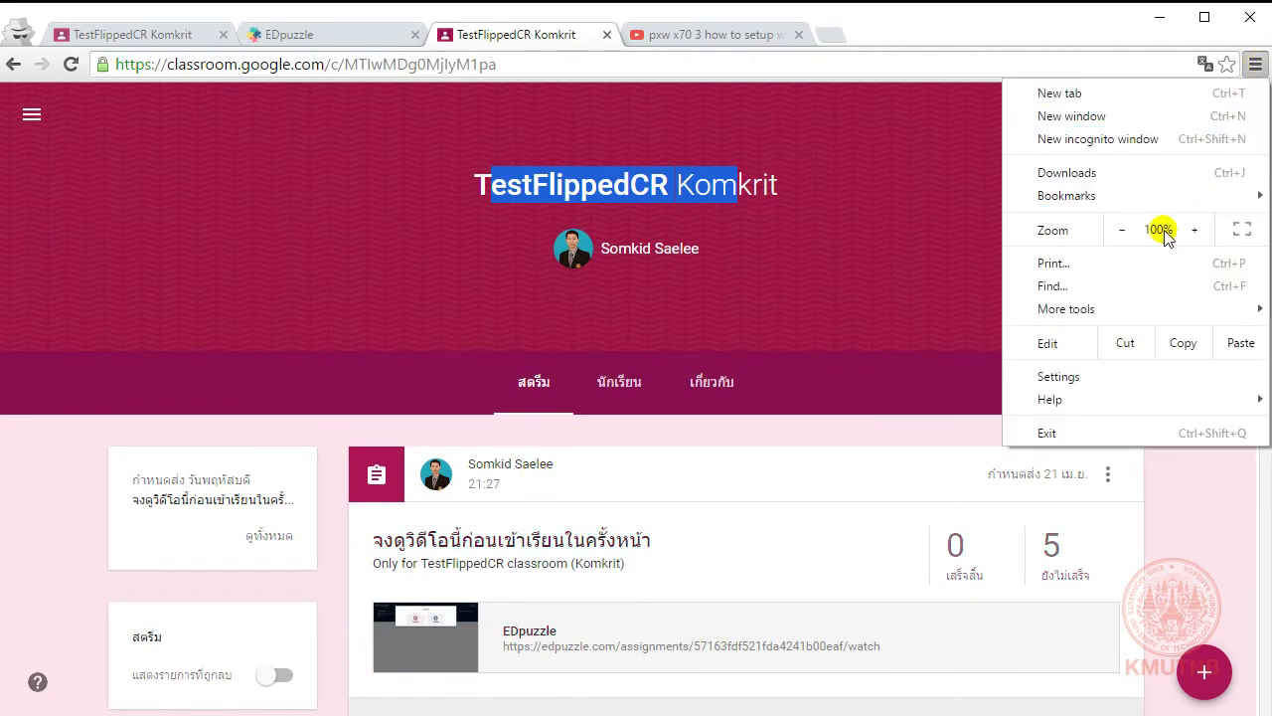
left_click(1164, 138)
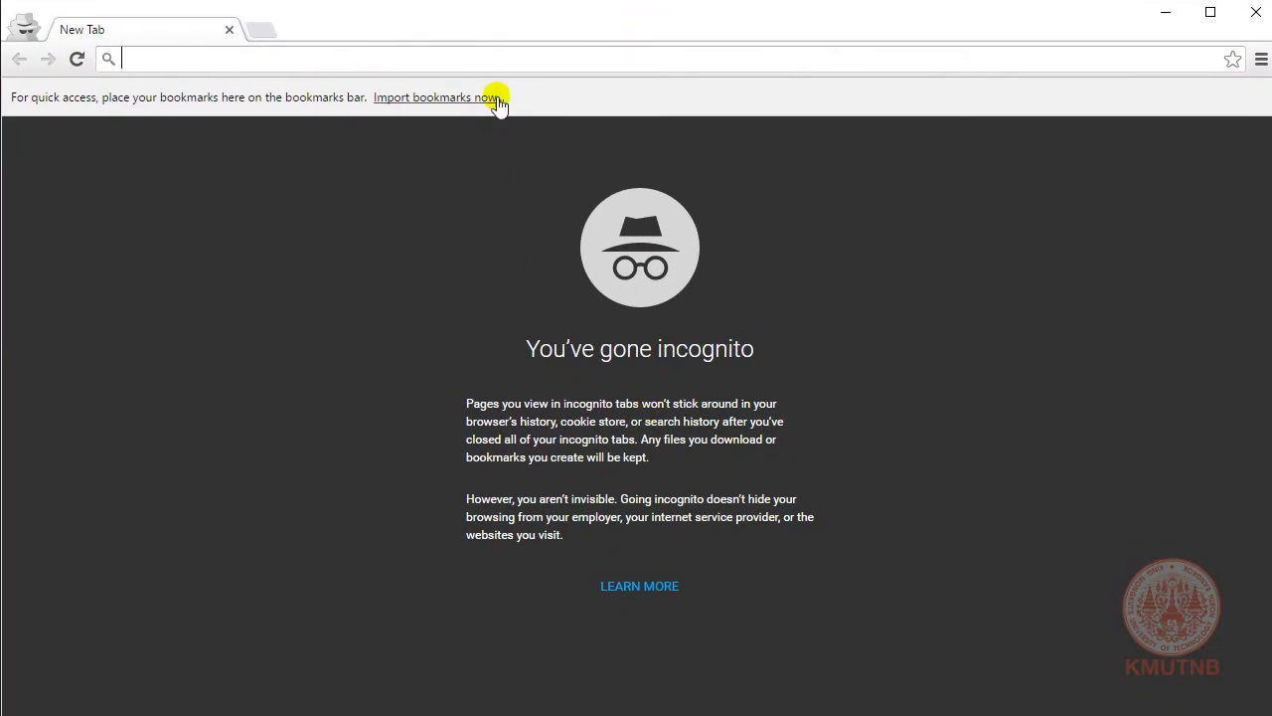
Step: Load classroom.google.com in the incognito tab, correcting mistyped address text
type("ss")
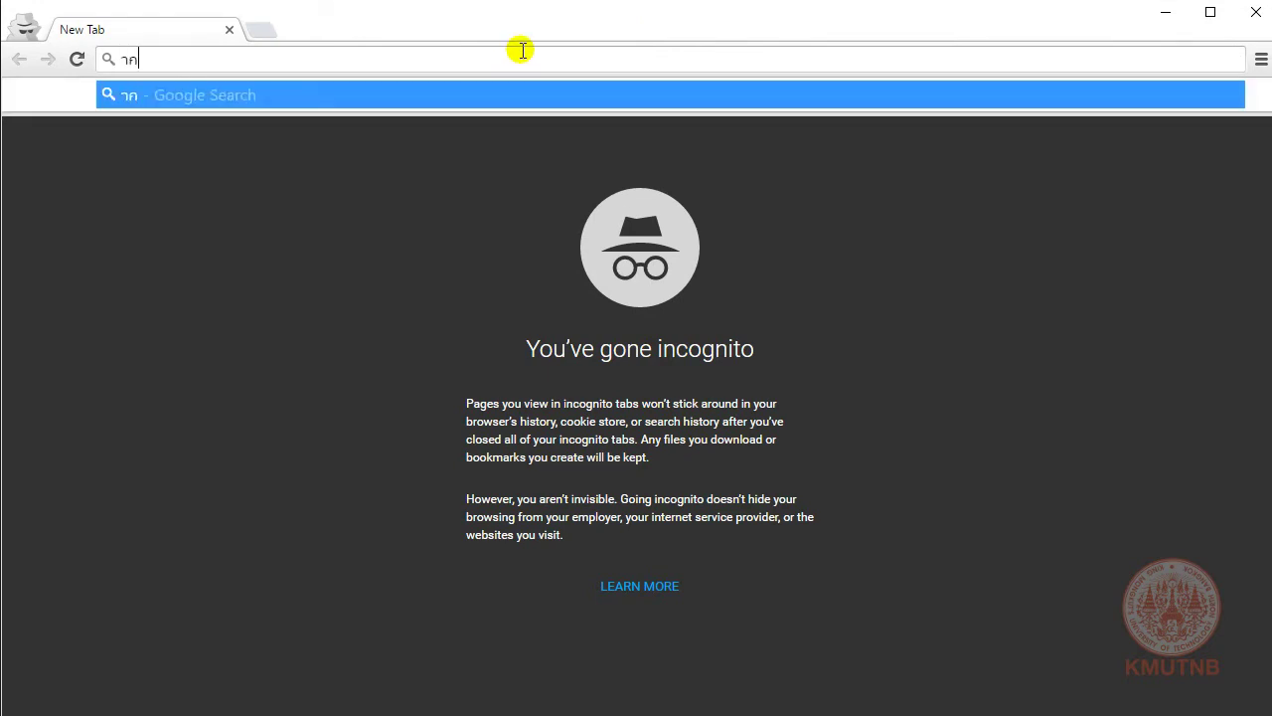
key("BackSpace")
key("BackSpace")
type("แส")
key("BackSpace")
key("BackSpace")
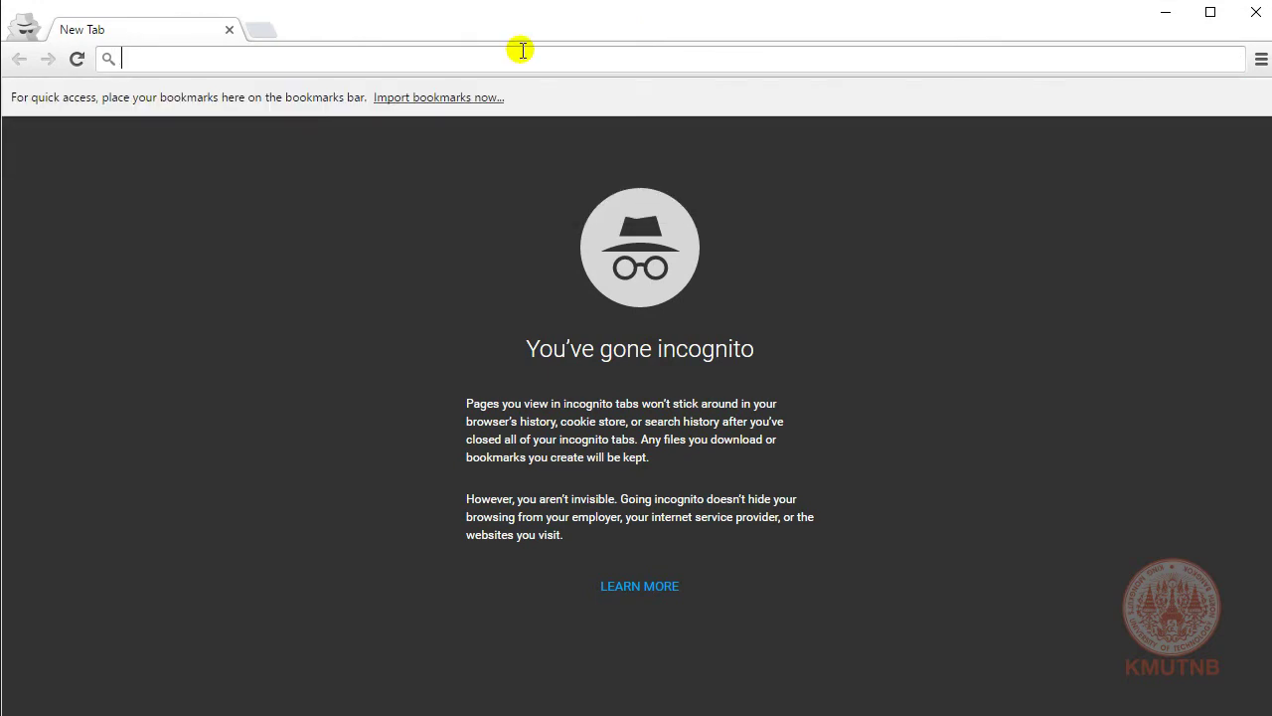
type("แสฟ")
key("BackSpace")
key("BackSpace")
key("BackSpace")
type("cl")
key("Return")
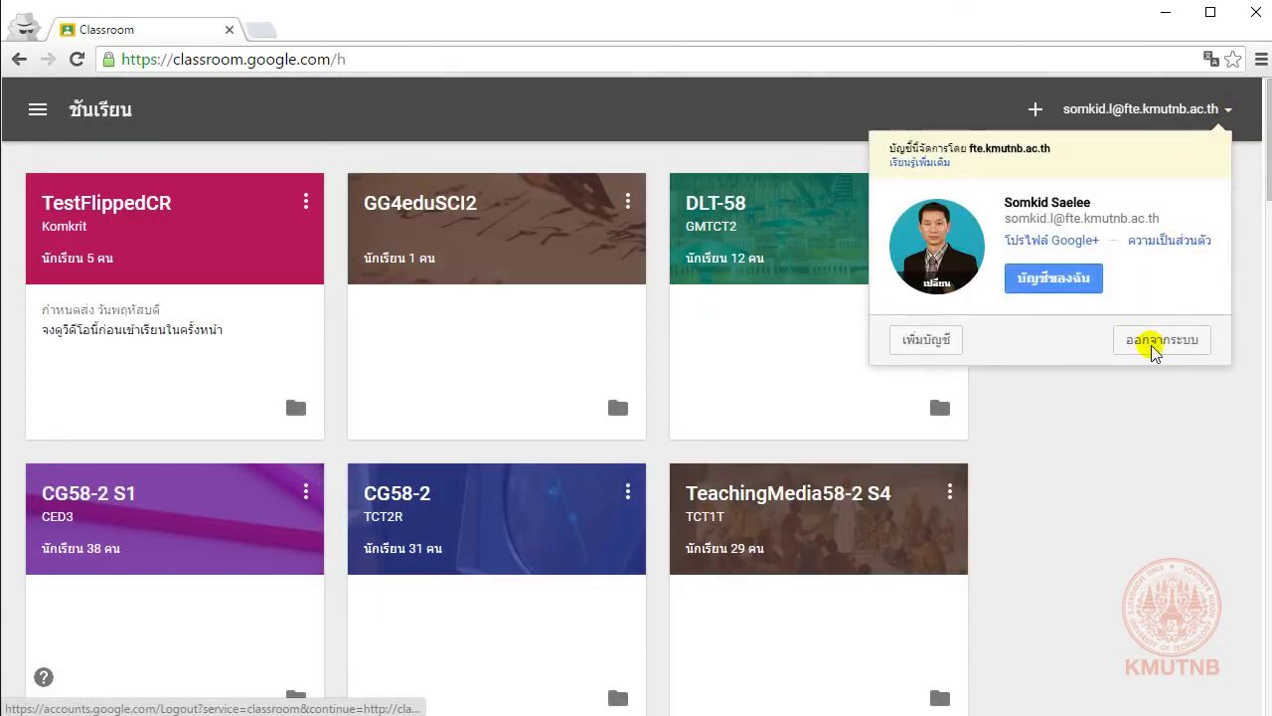
Step: Sign out of the teacher account and choose to add another account
left_click(1155, 342)
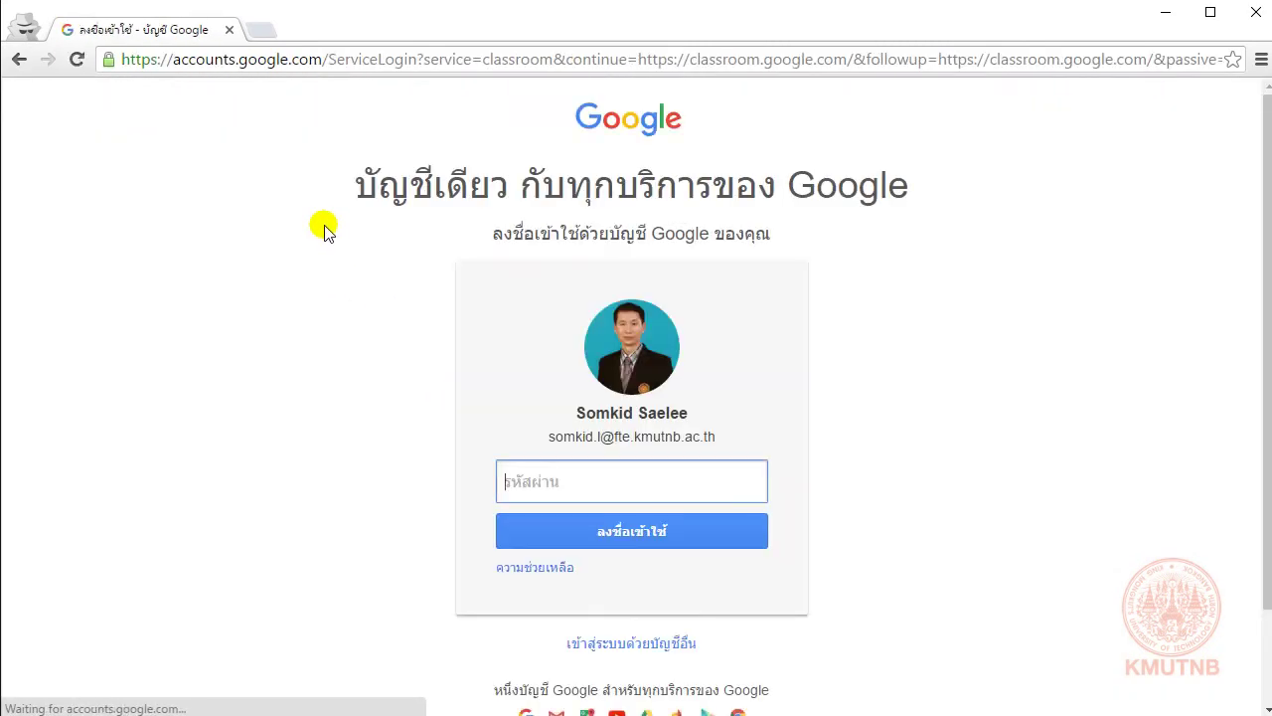
left_click(616, 644)
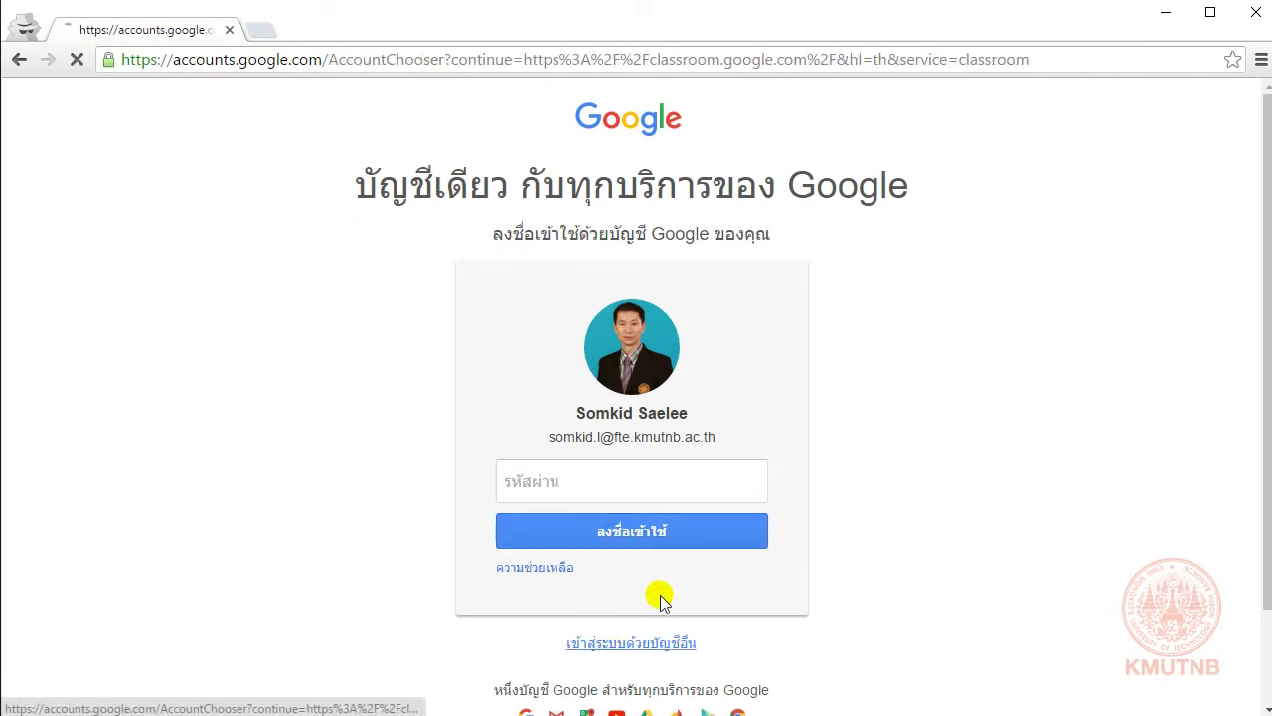
left_click(557, 328)
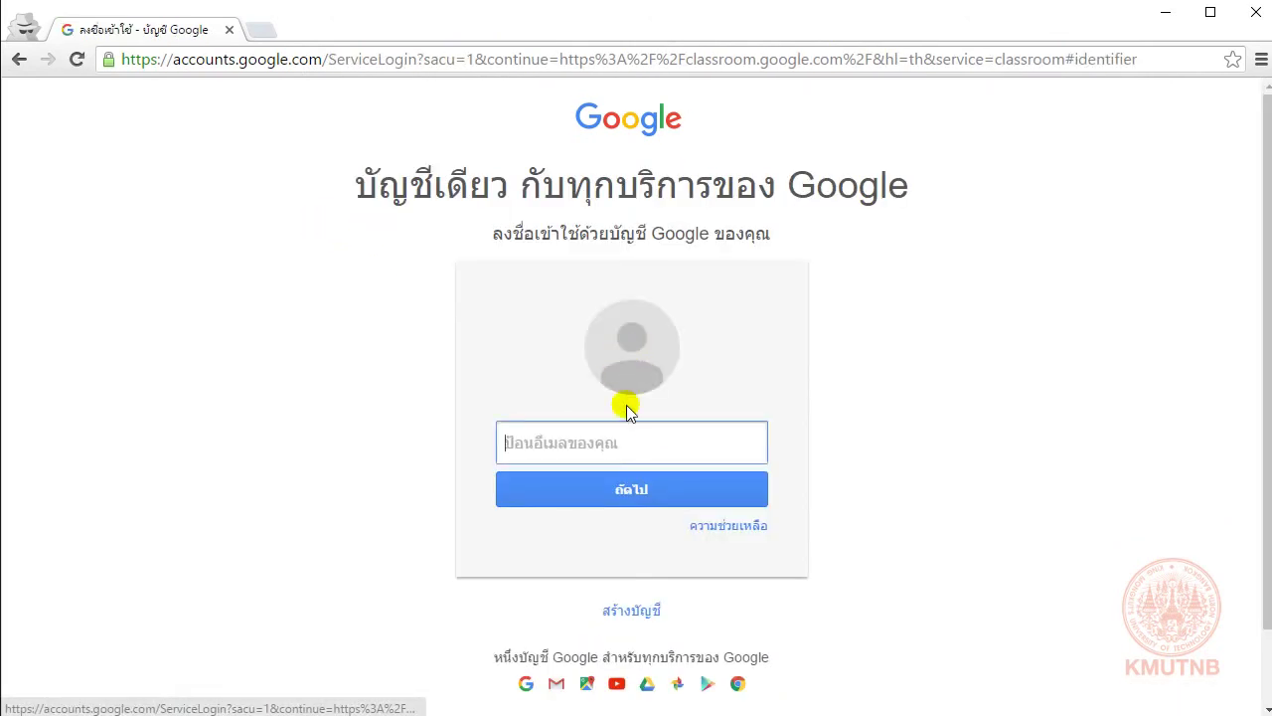
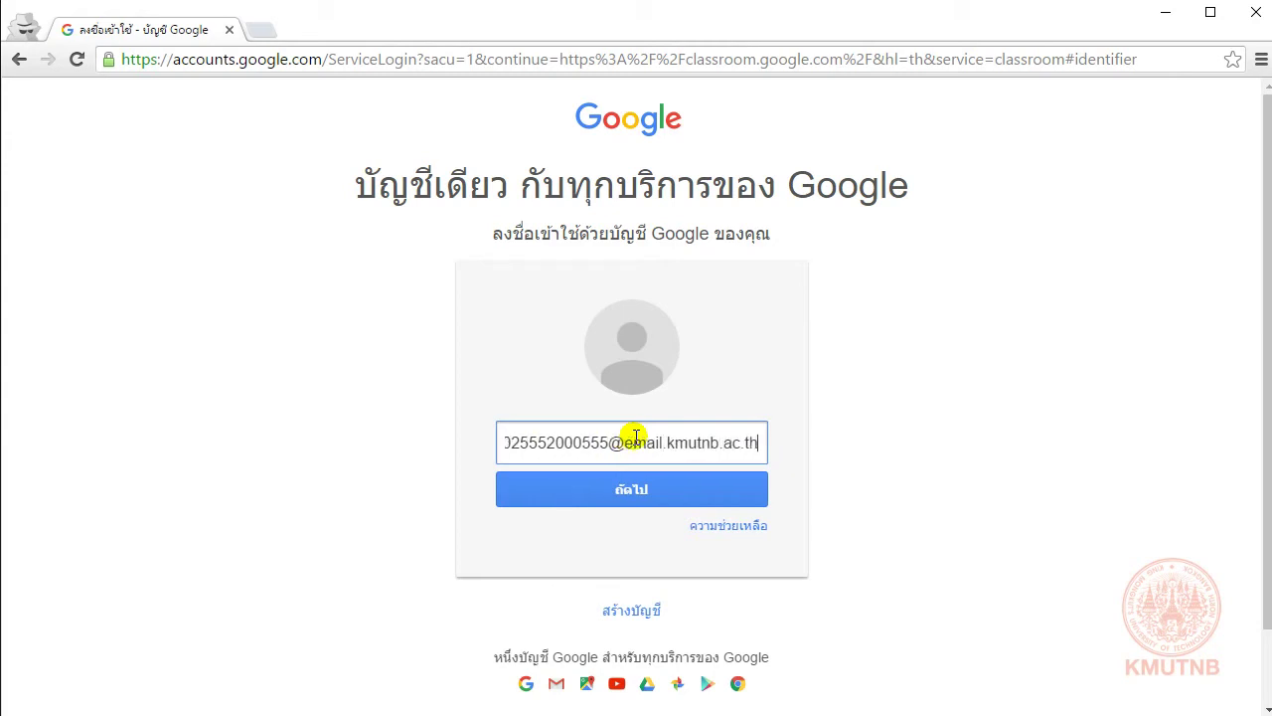
Step: Enter the student's school e-mail, untick Stay signed in, and enter the student's password
key("Return")
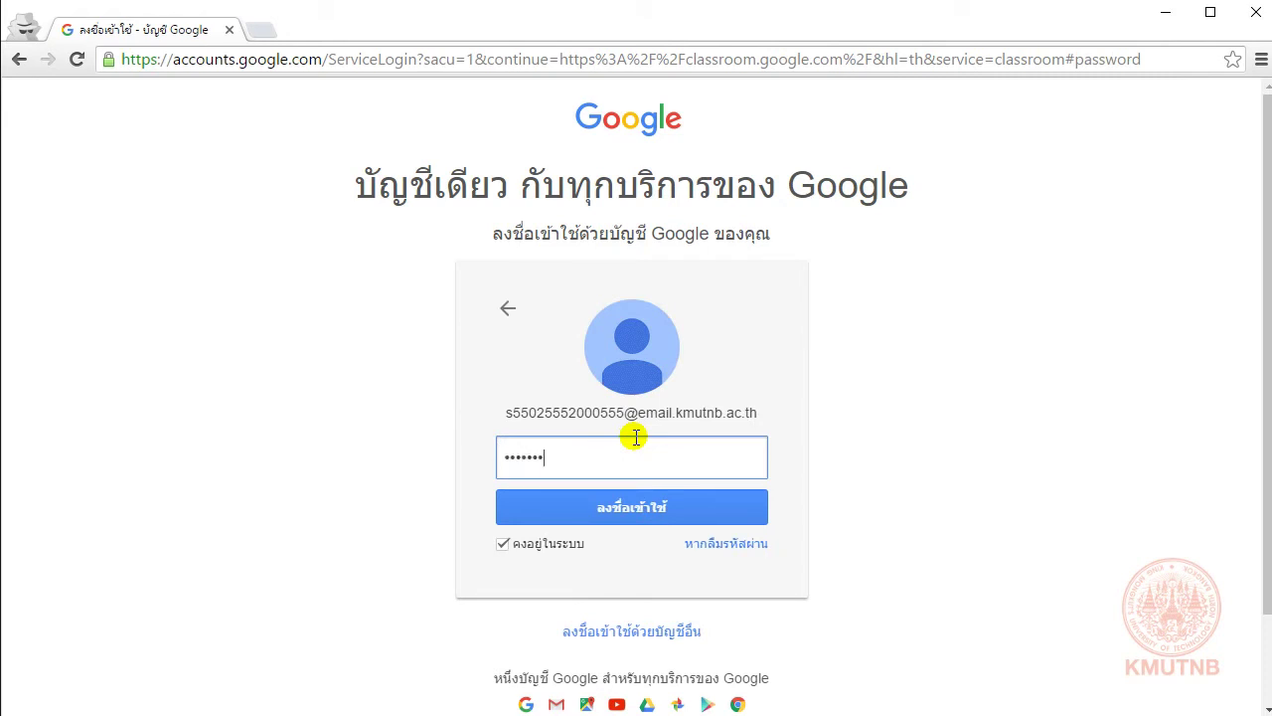
left_click(546, 546)
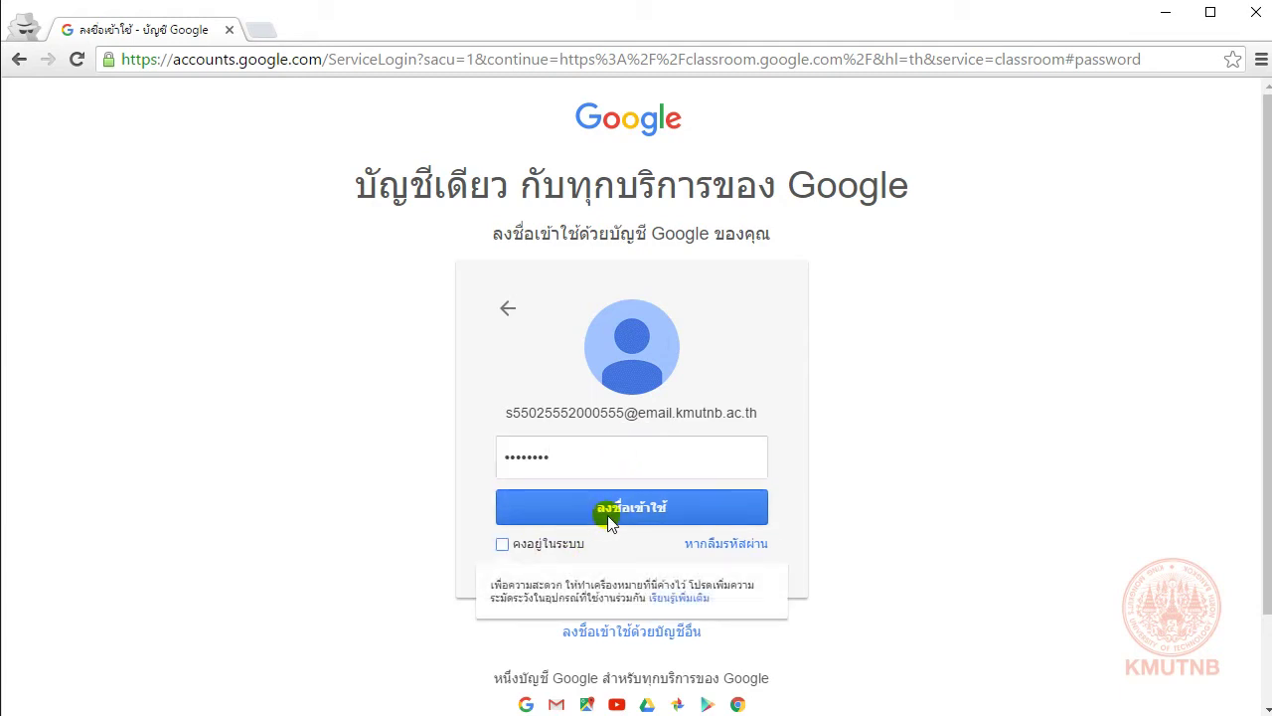
left_click(608, 512)
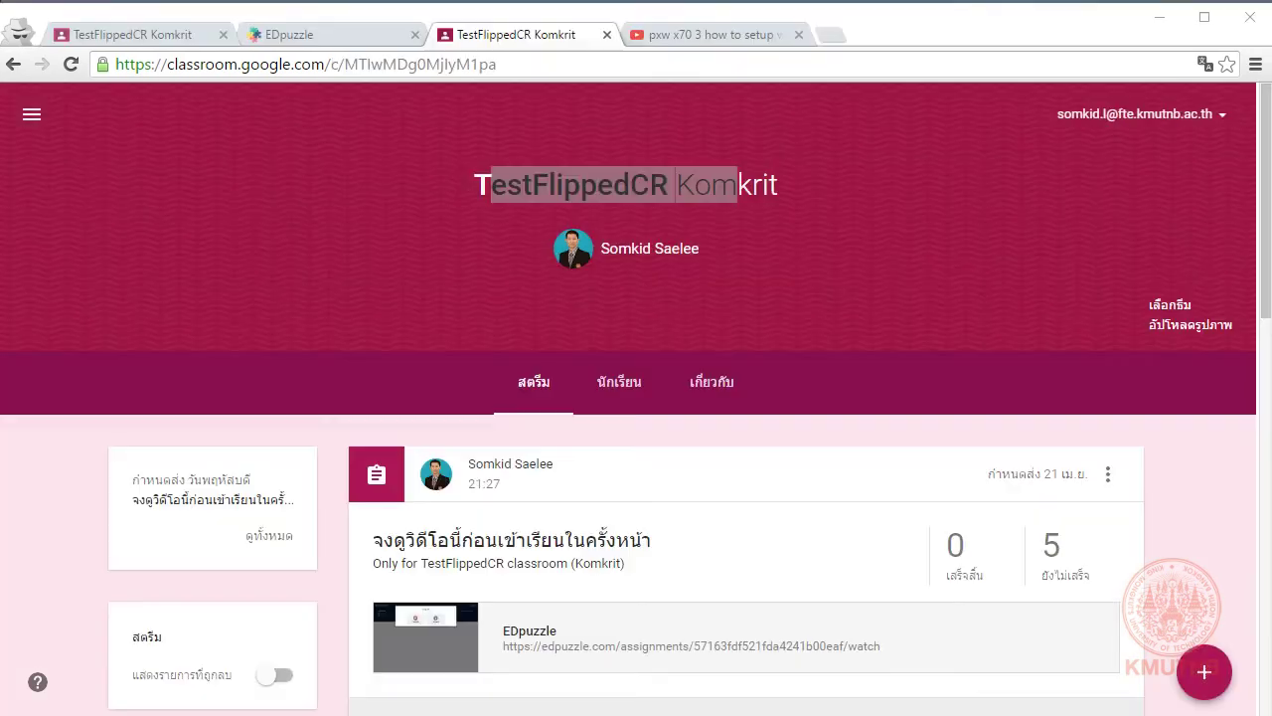
Step: Close the duplicate Google Classroom tab and return to the EDpuzzle class page
left_click(347, 33)
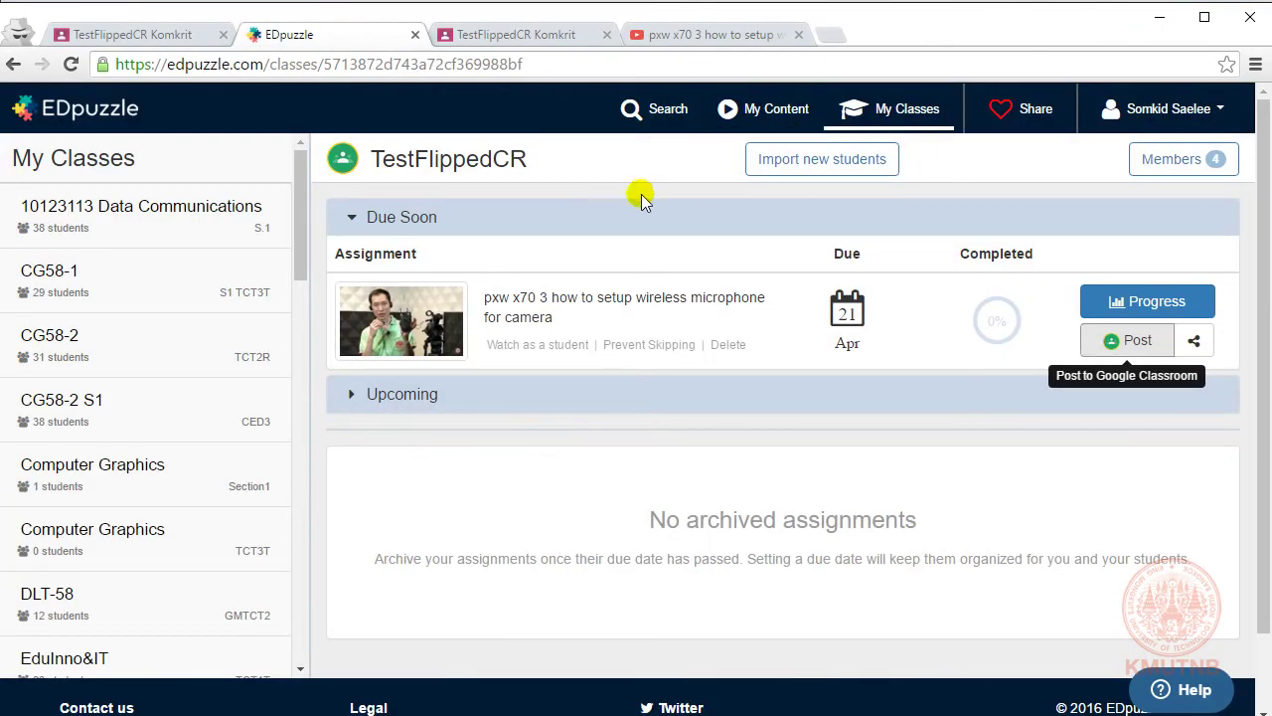
left_click(211, 27)
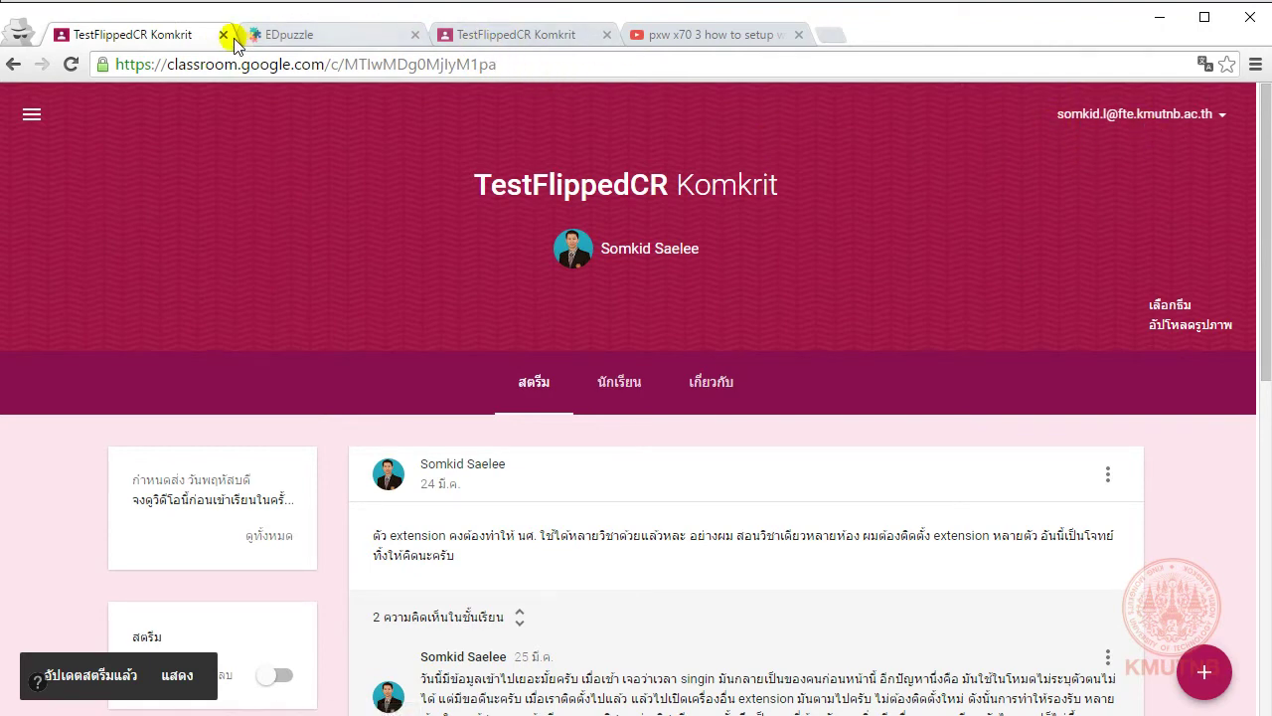
left_click(223, 35)
left_click(287, 35)
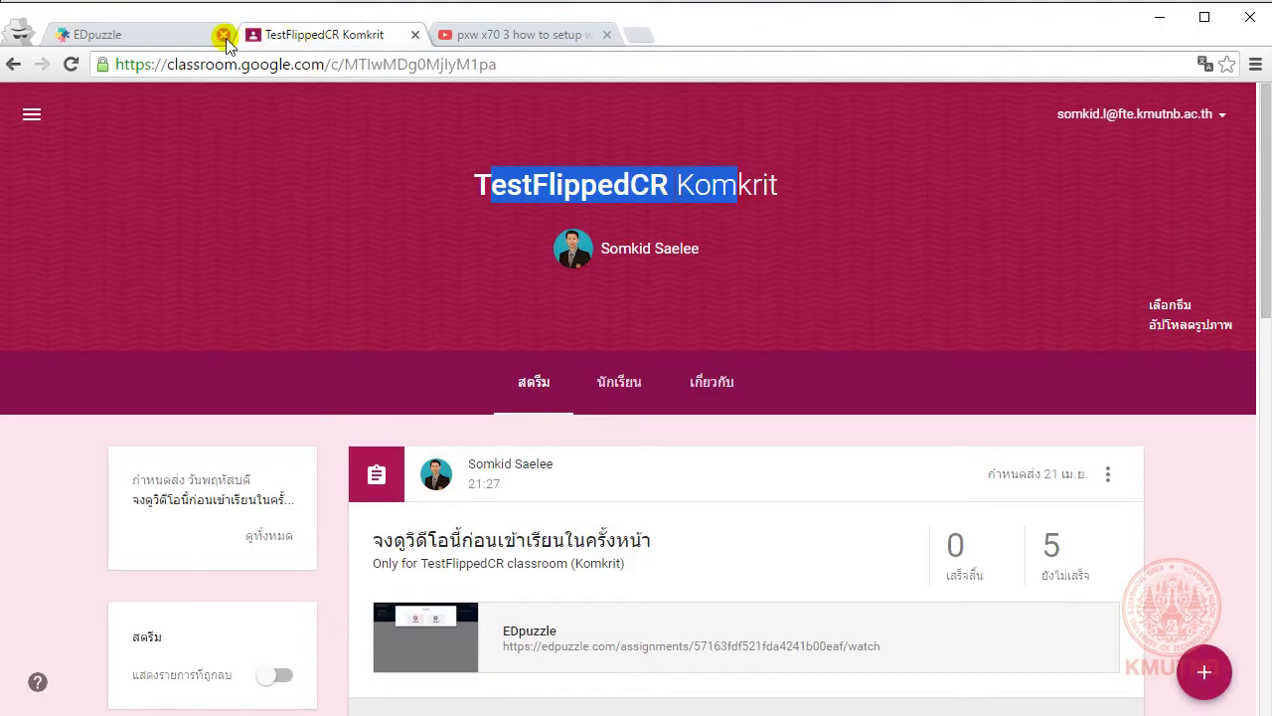
left_click(188, 35)
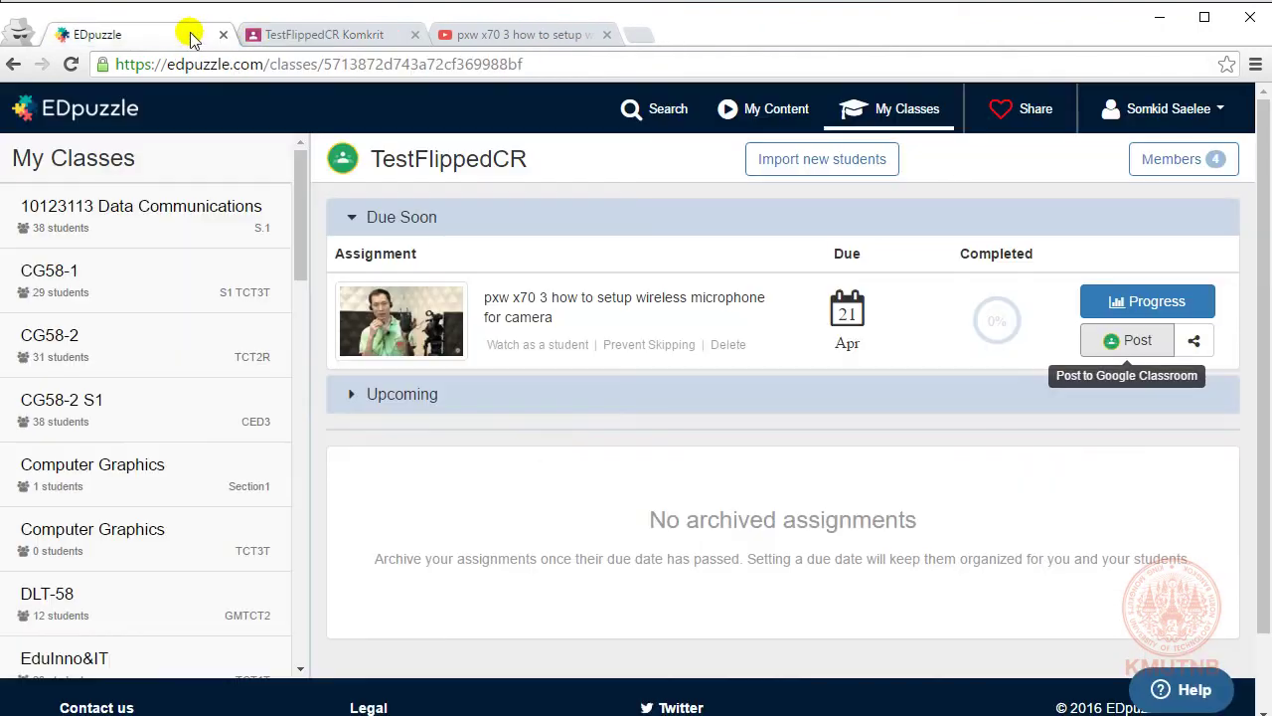
Step: Log out of the EDpuzzle teacher account and switch to the student's Classroom window
left_click(1222, 112)
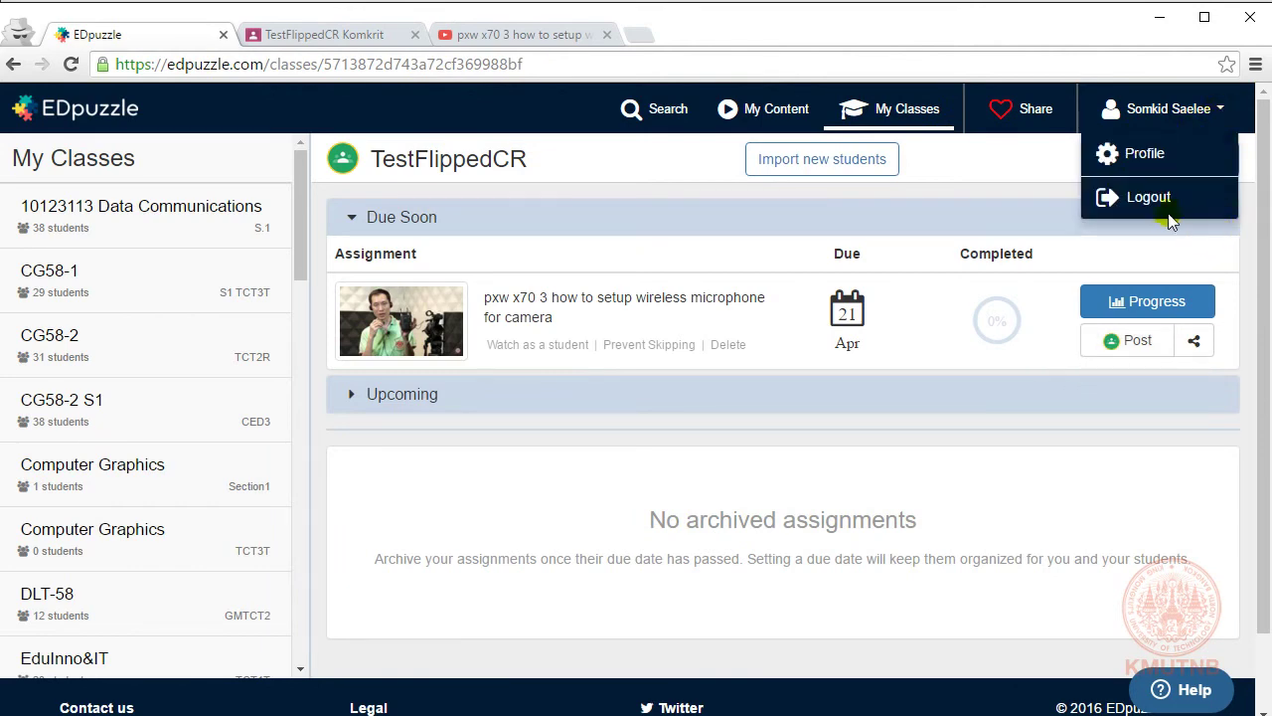
left_click(1144, 198)
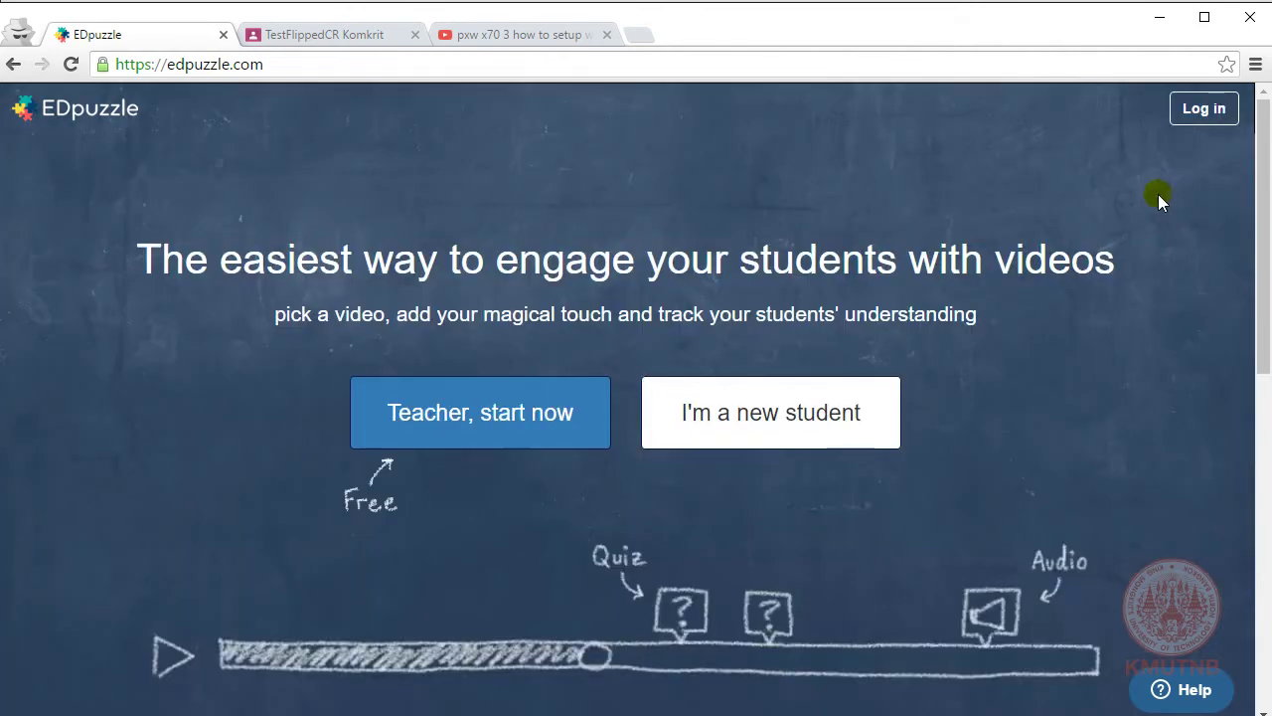
left_click(320, 44)
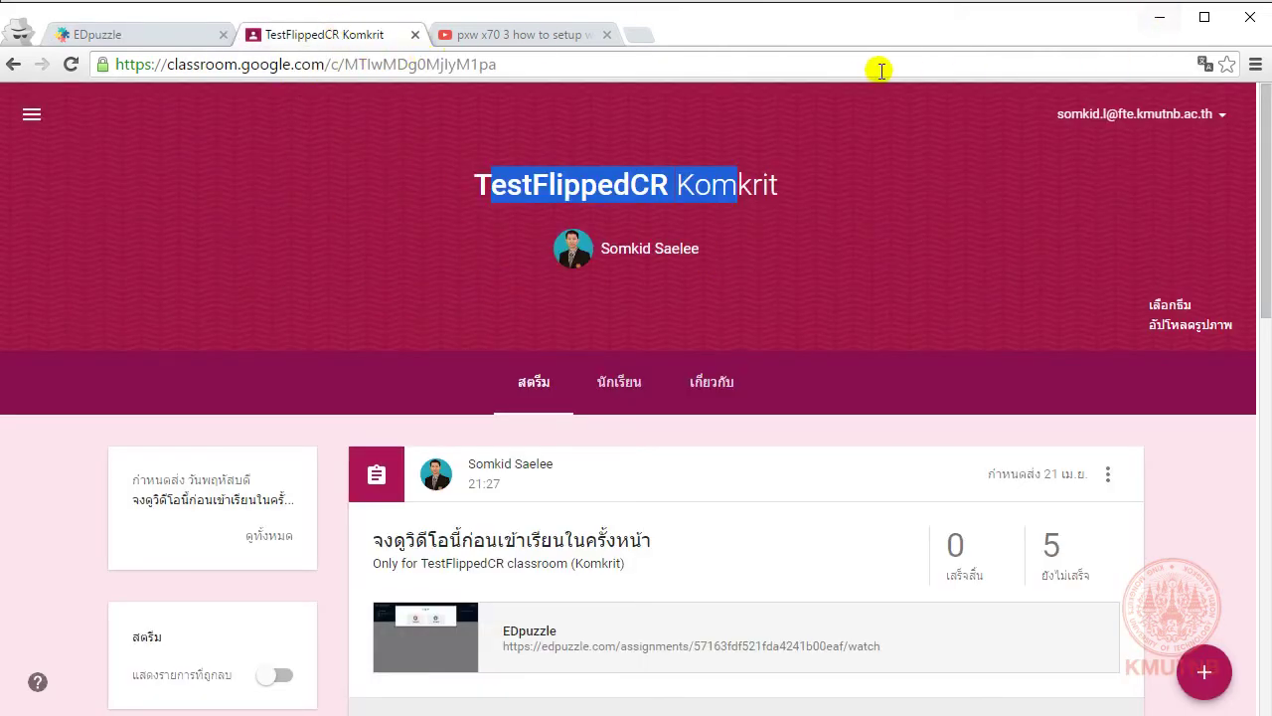
left_click(781, 402)
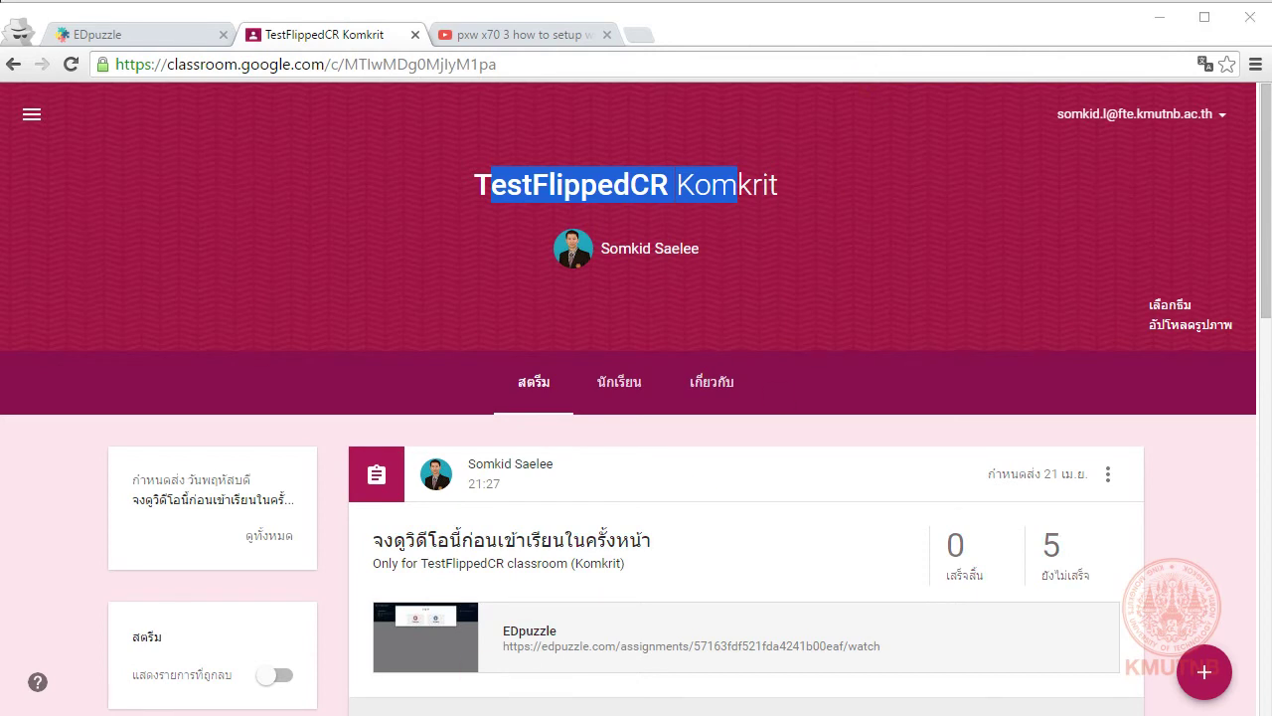
key("alt+Tab")
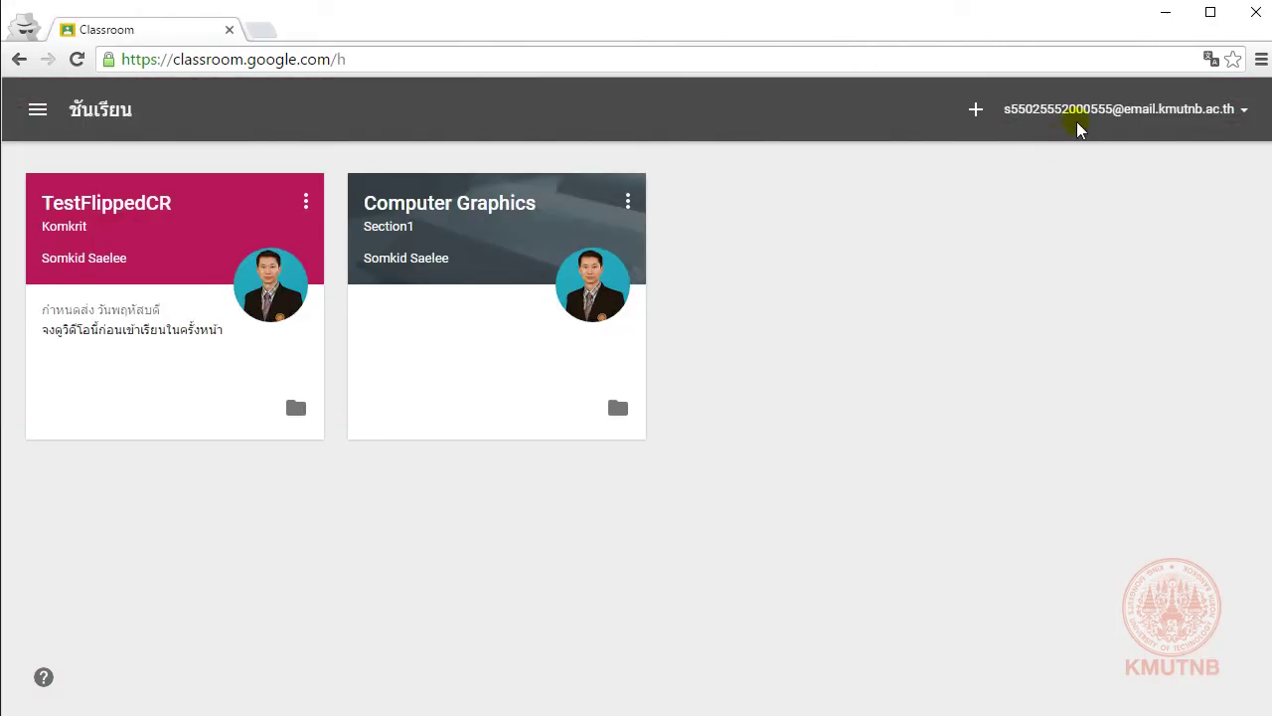
Step: As the student, open TestFlippedCR, the assignment's details, and its attached EDpuzzle link
left_click(132, 204)
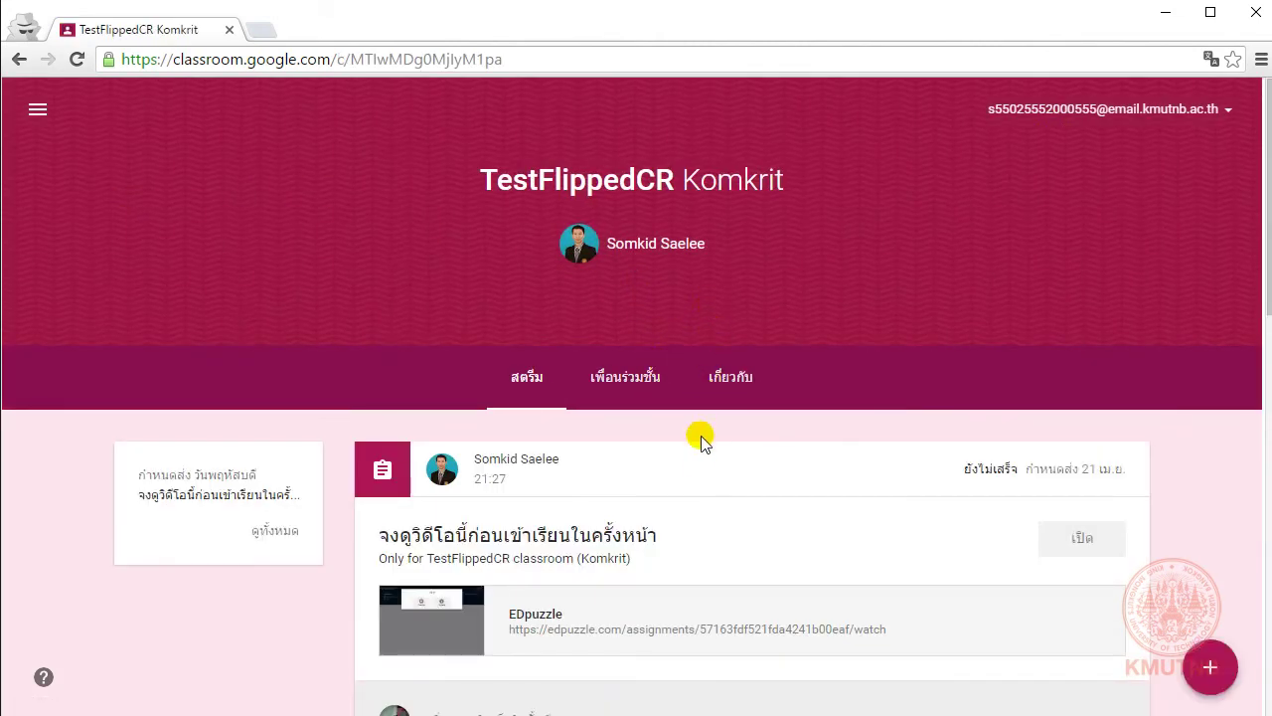
left_click(604, 536)
left_click(1088, 440)
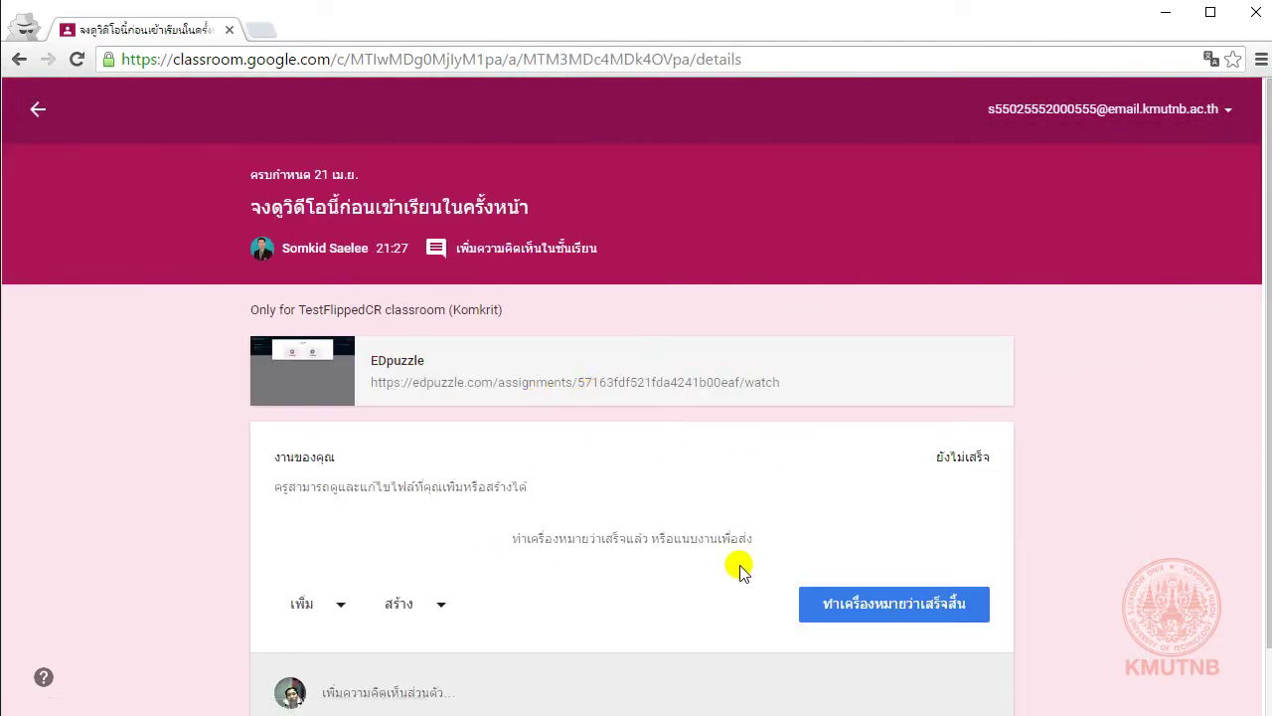
left_click(405, 362)
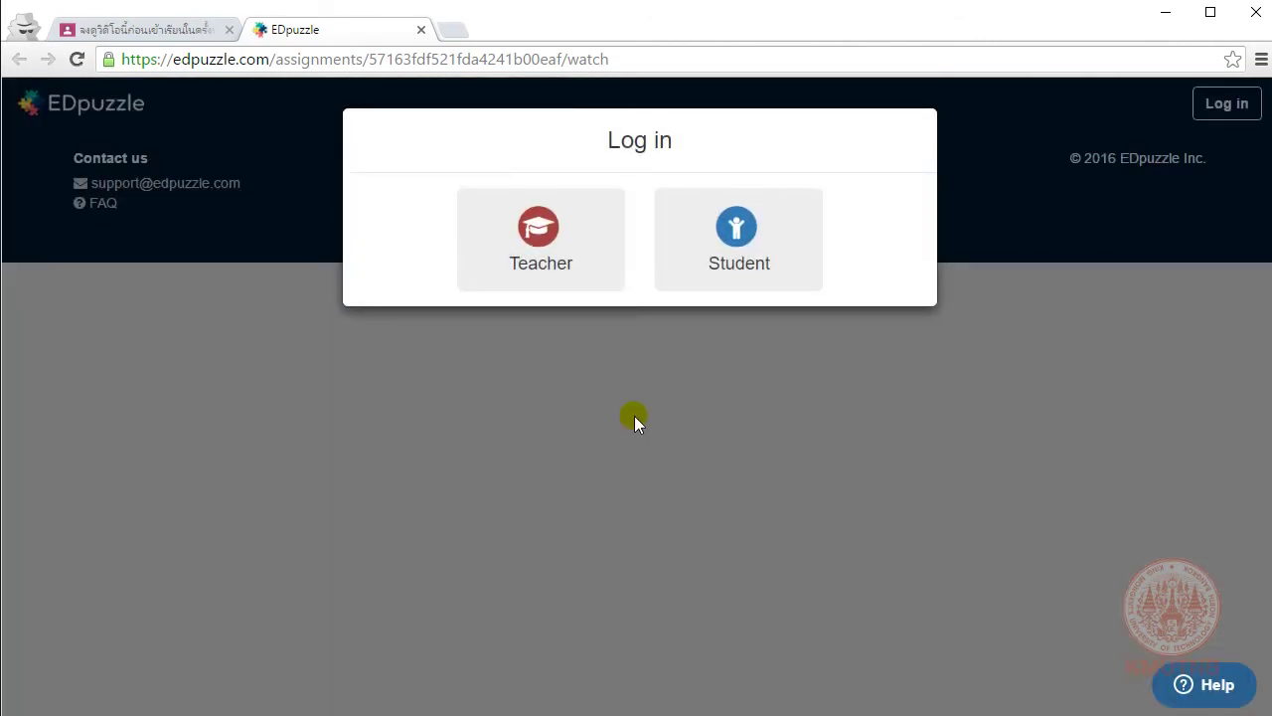
Step: Log in to EDpuzzle as a student with Google, allowing access and retrying after an error
left_click(736, 239)
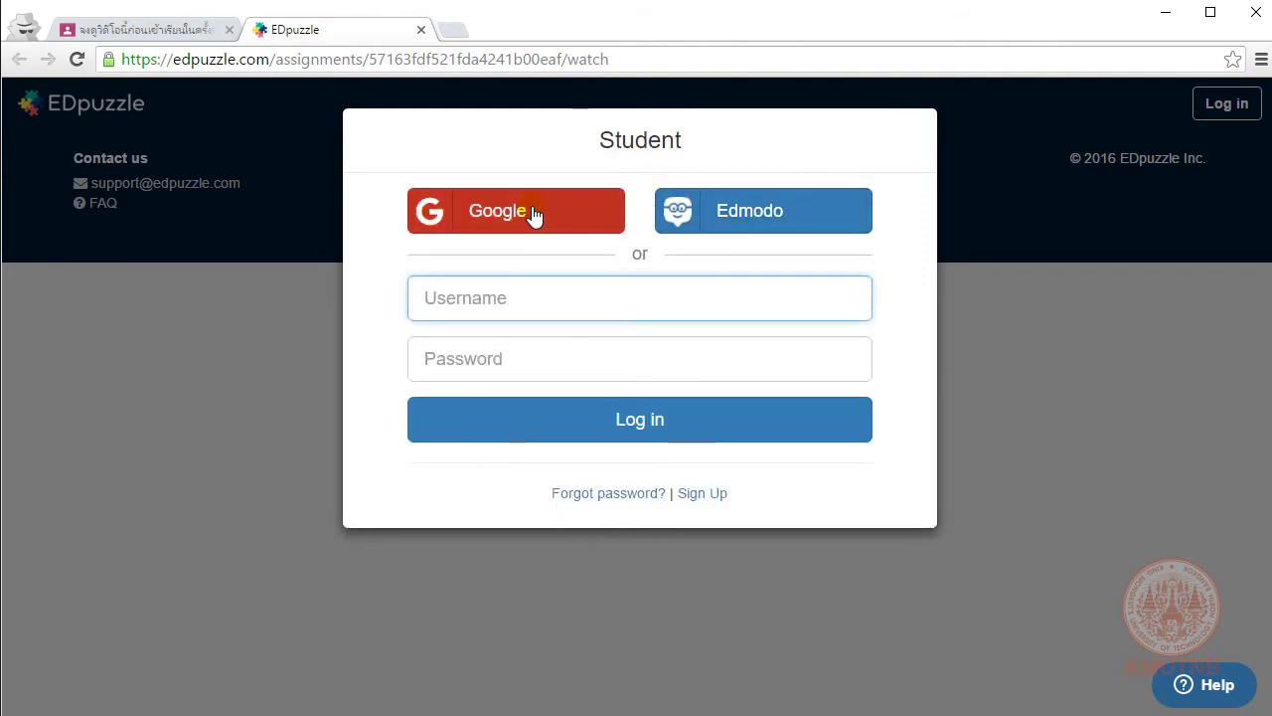
left_click(531, 215)
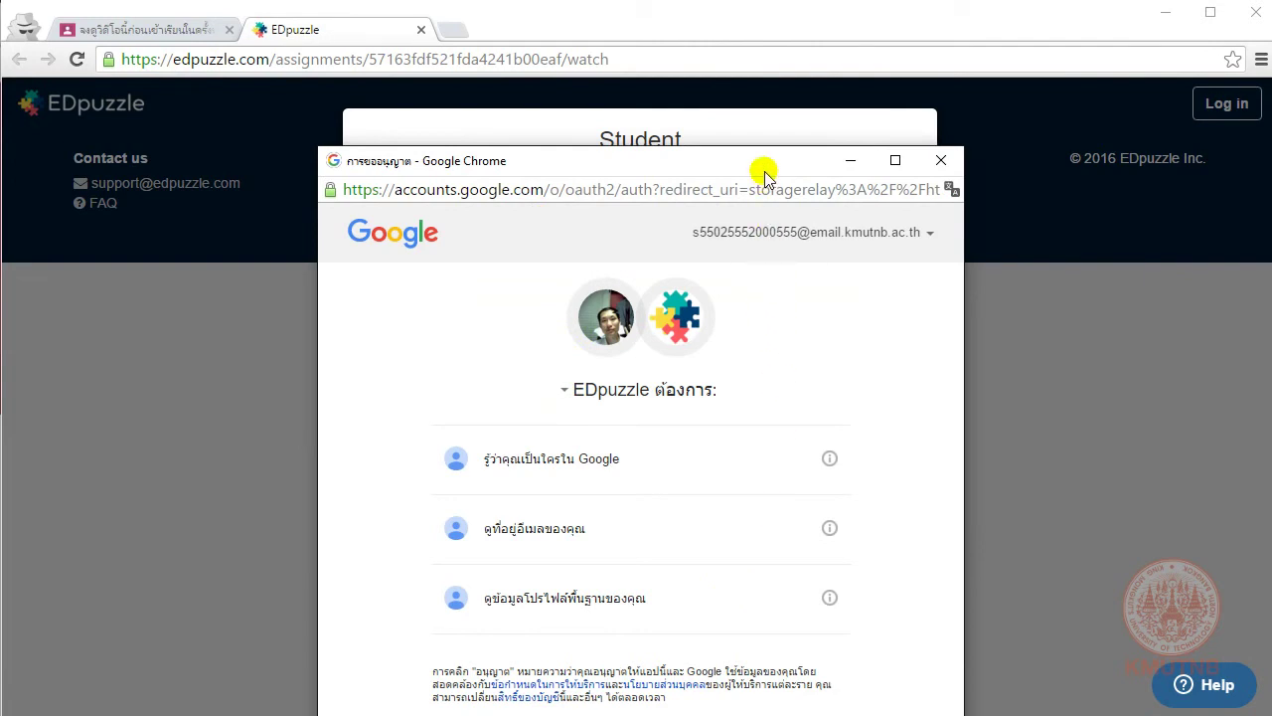
left_click_drag(765, 171, 760, 91)
left_click(810, 673)
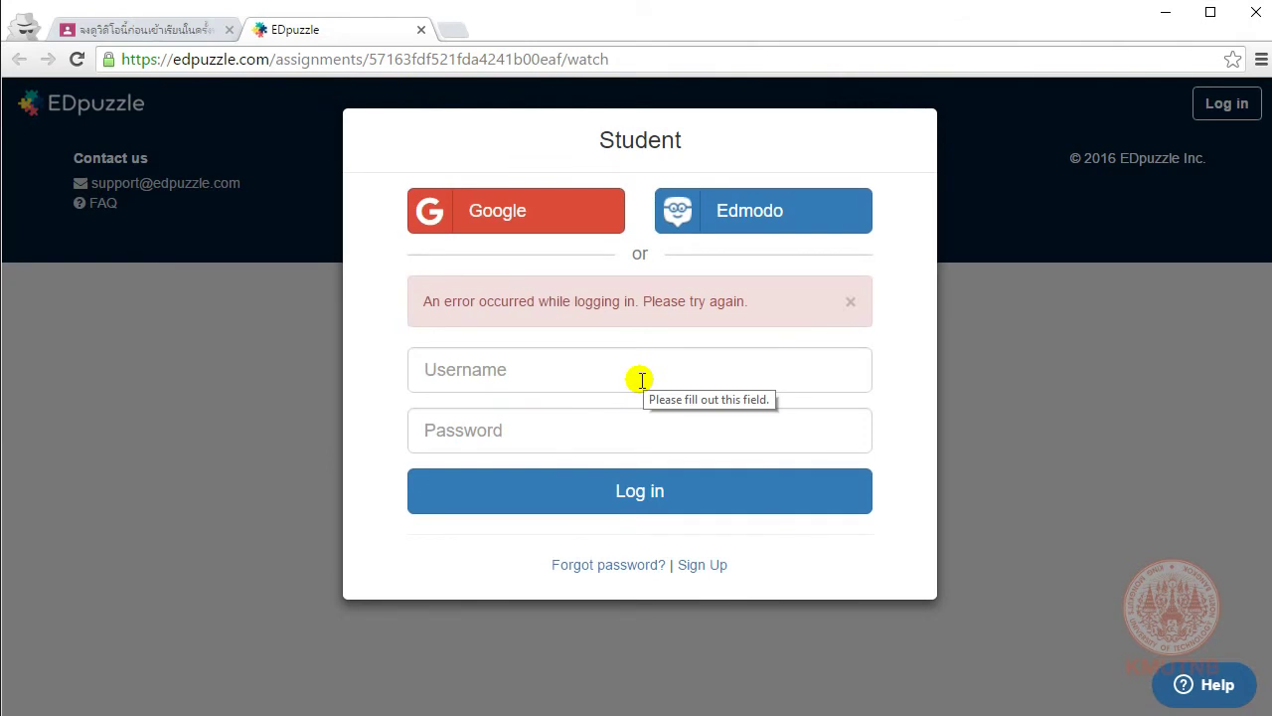
left_click(850, 302)
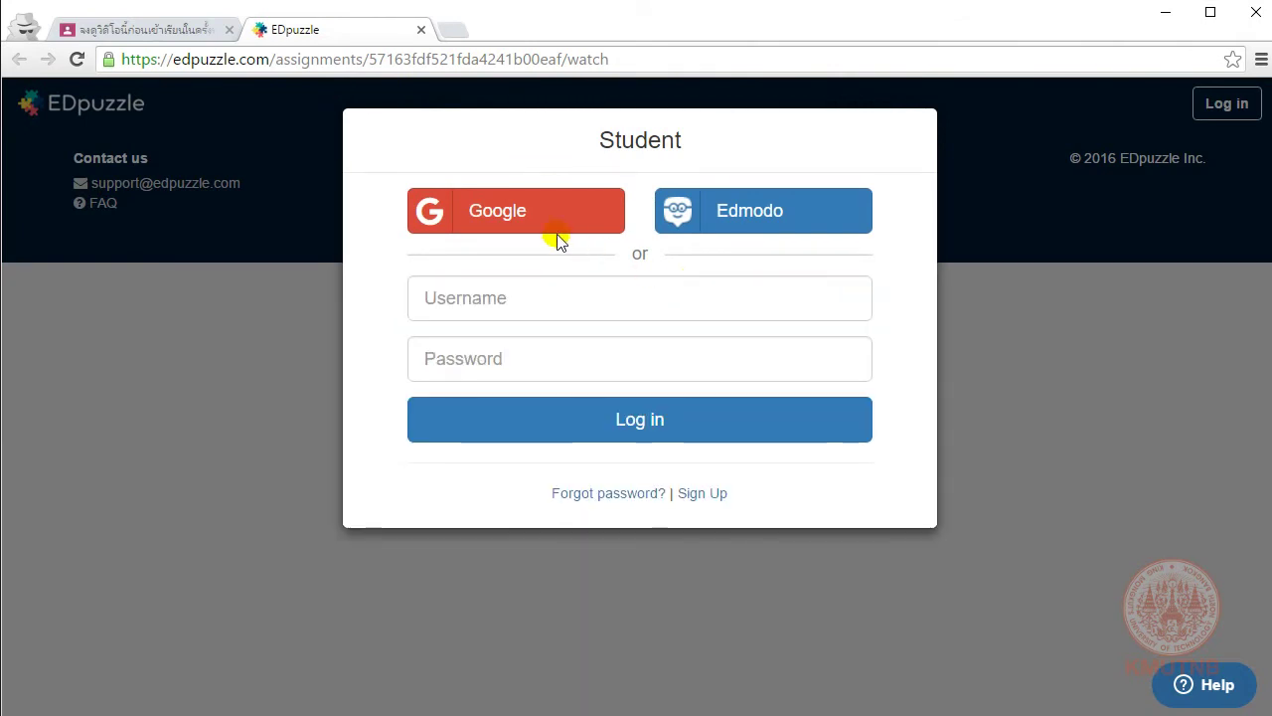
left_click(468, 211)
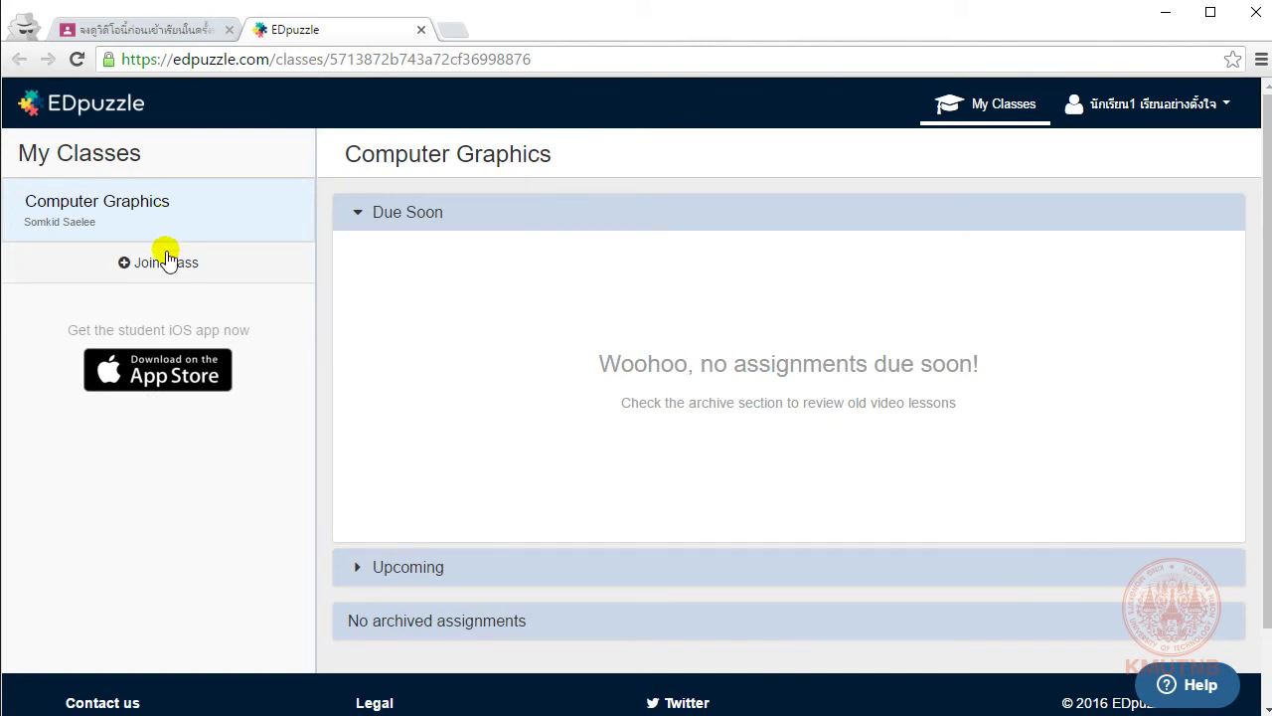
Step: Cancel joining a class, view the empty Computer Graphics class, and return to the Classroom tab
left_click(159, 262)
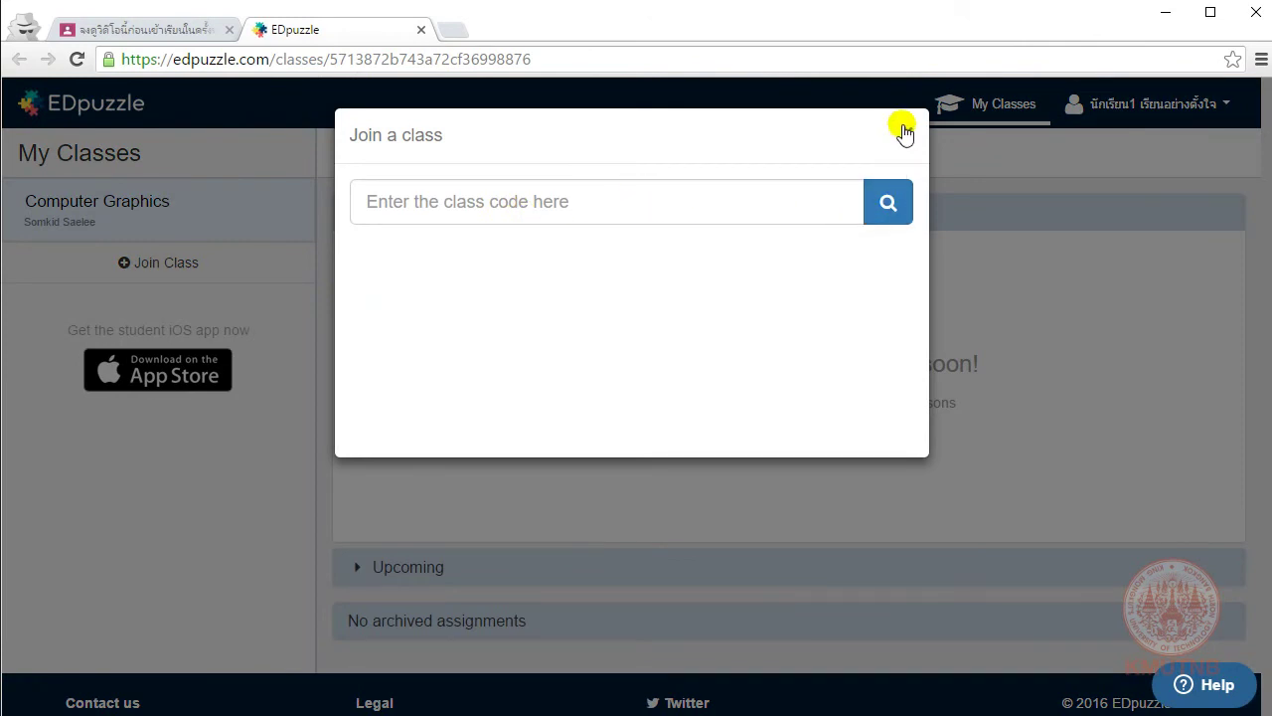
left_click(906, 131)
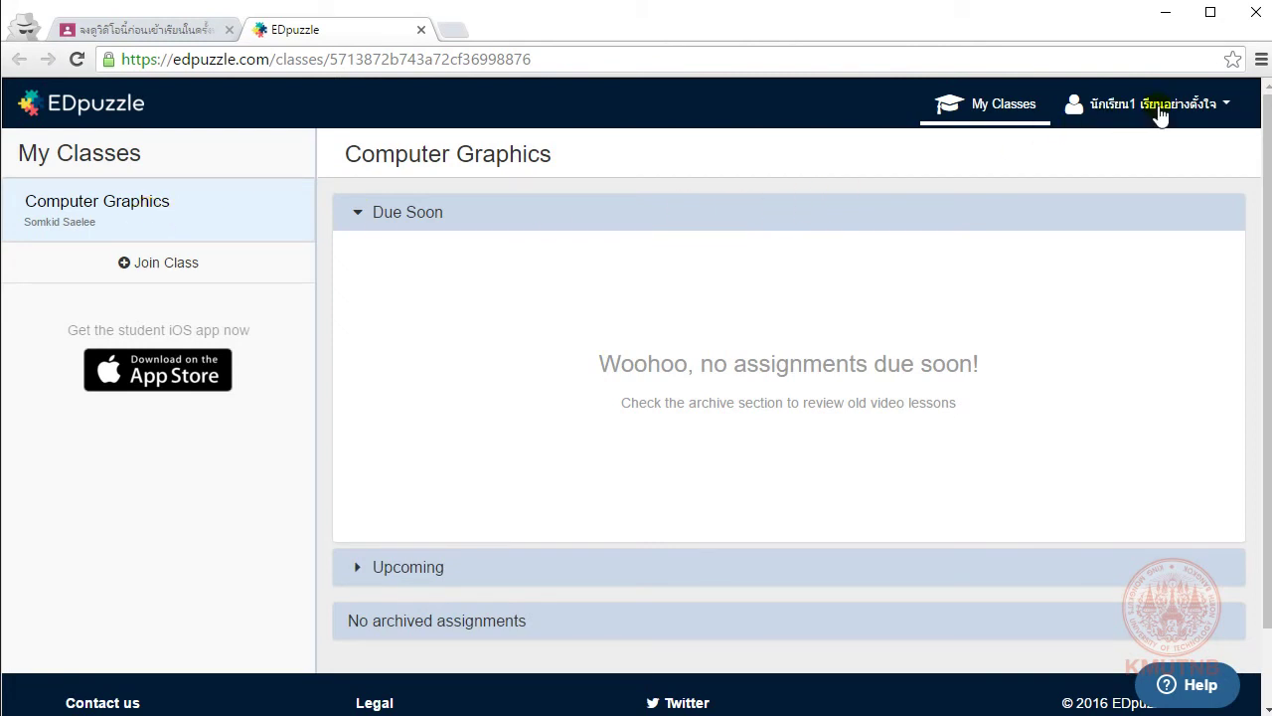
left_click(155, 227)
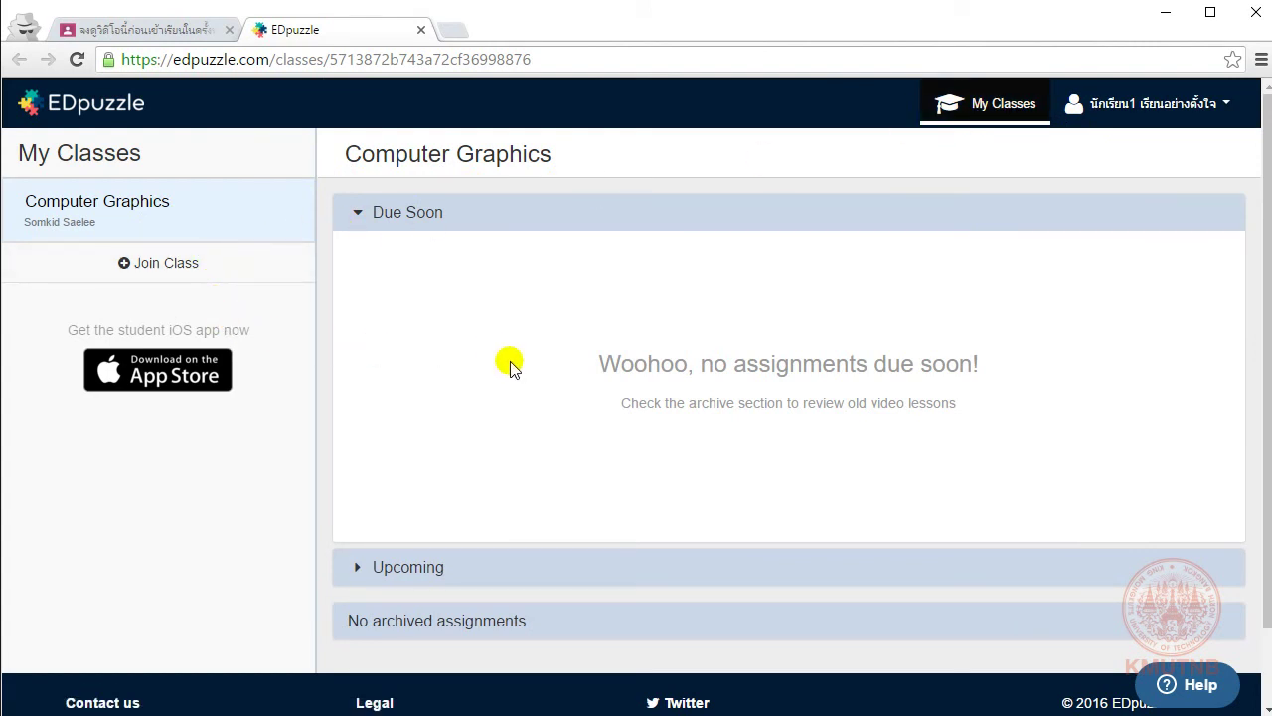
left_click(144, 28)
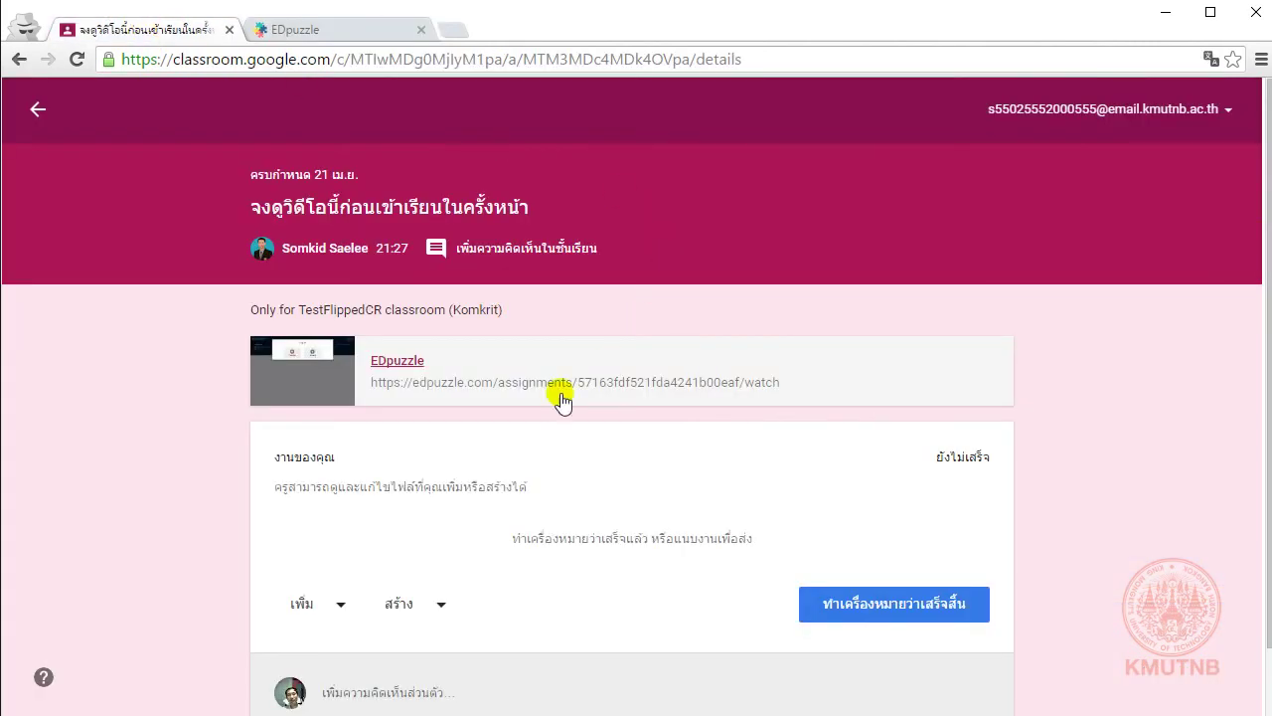
Step: Reopen the EDpuzzle lesson, note the 'not a TestFlippedCR member' refusal, and close the EDpuzzle tab
left_click(403, 362)
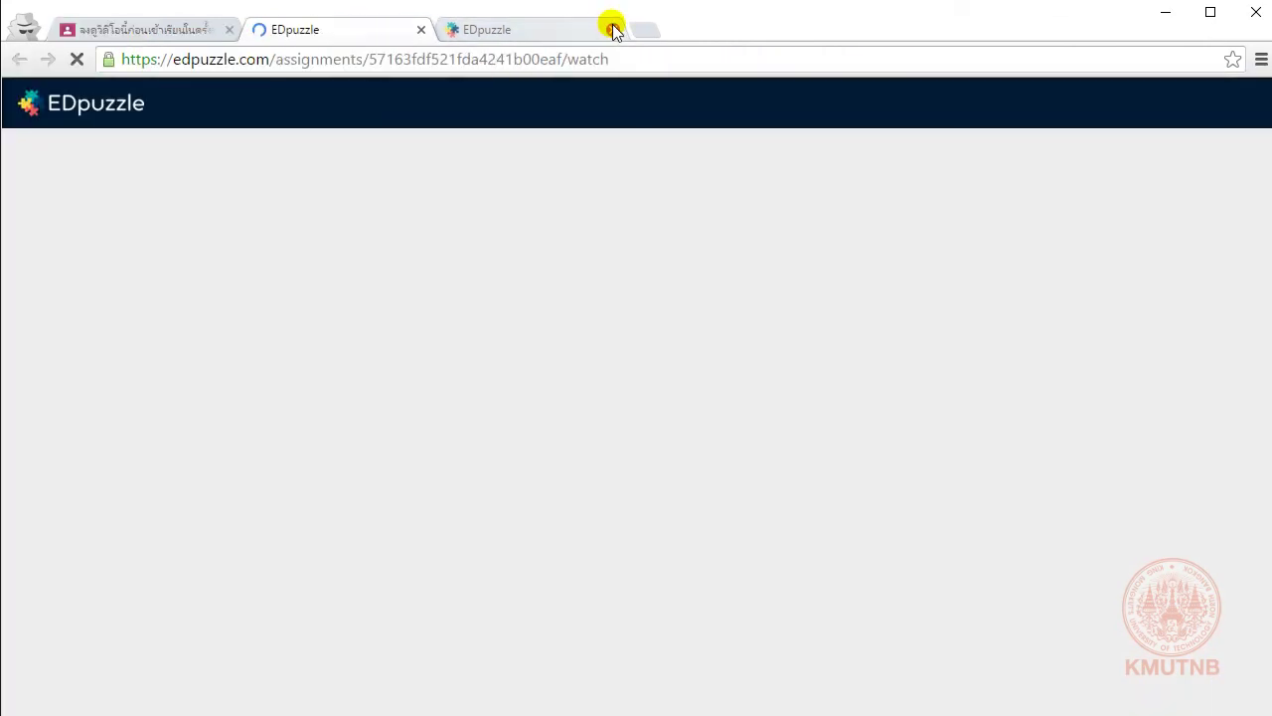
left_click(613, 29)
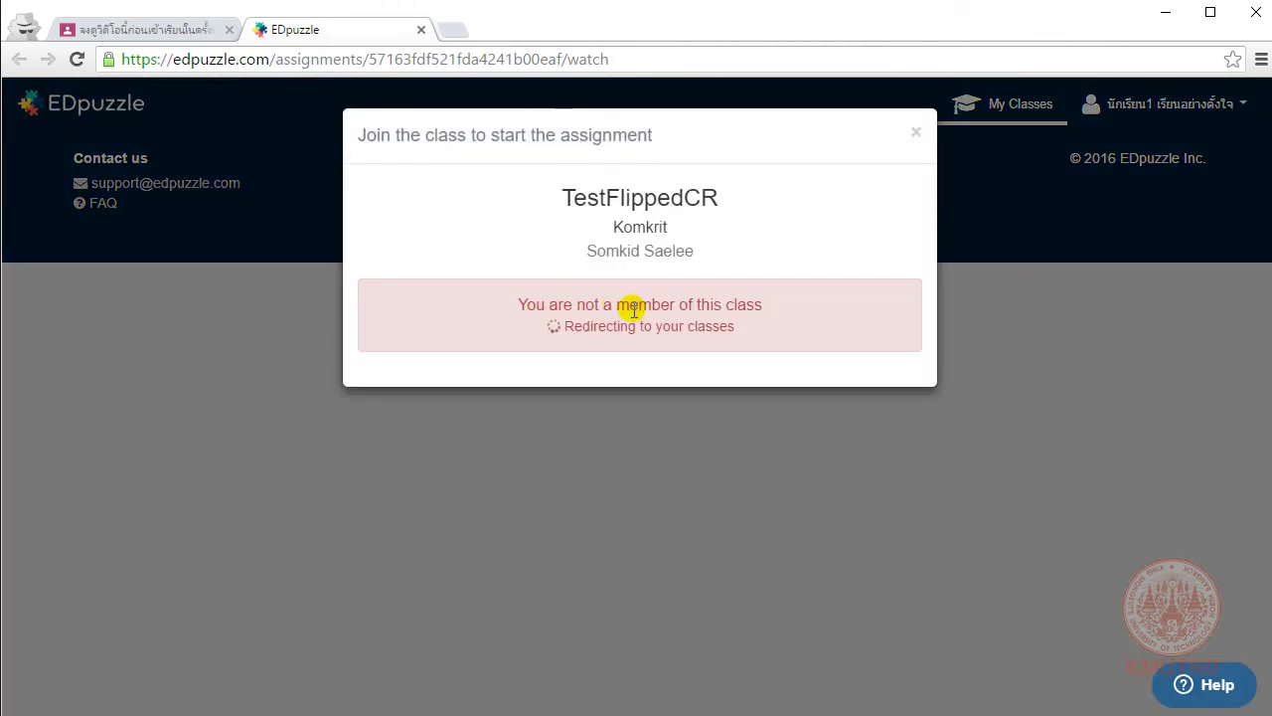
left_click_drag(634, 309, 721, 340)
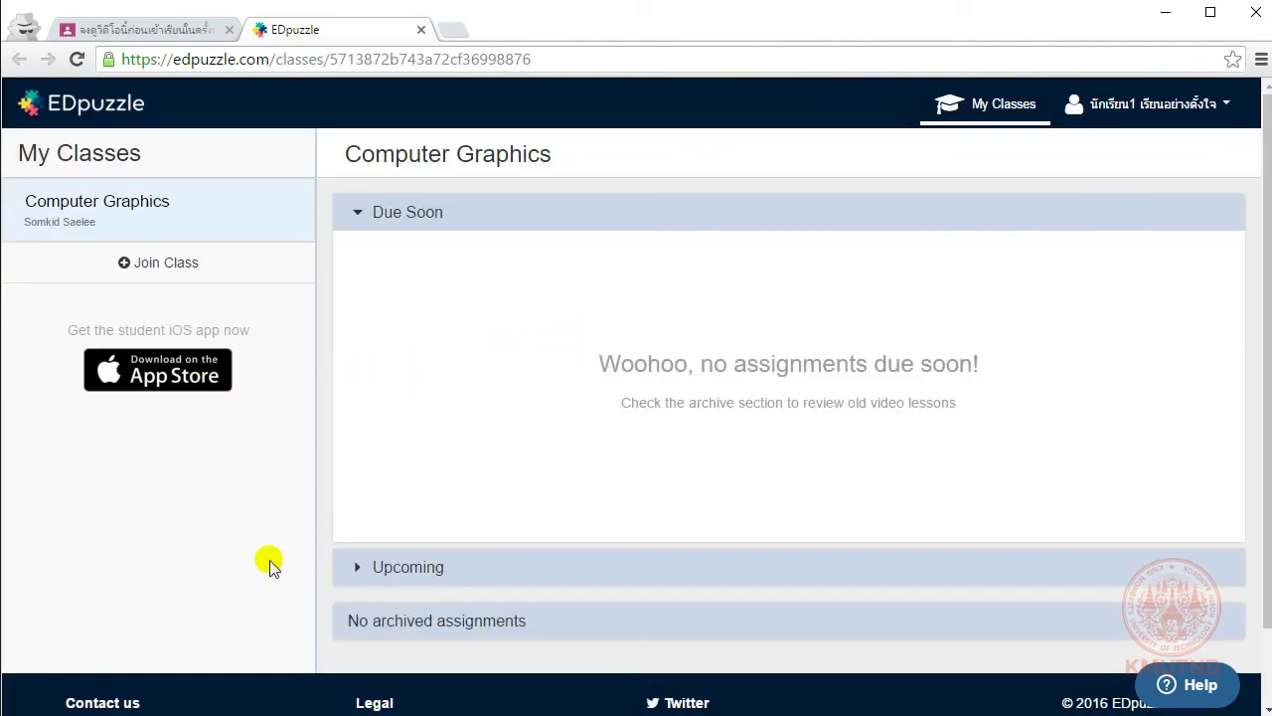
key("ctrl+w")
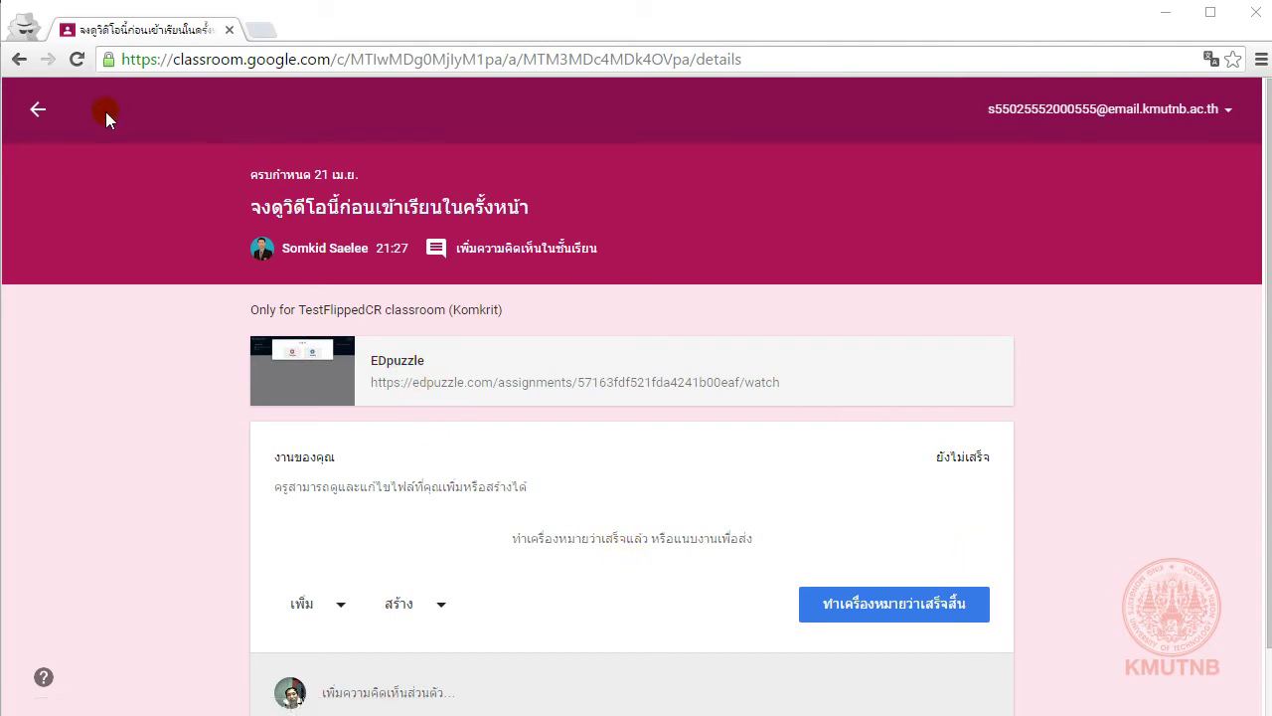
left_click(37, 109)
Step: From the assignment page, open the EDpuzzle link and start the 'pxw x70 3' wireless microphone video
left_click(537, 413)
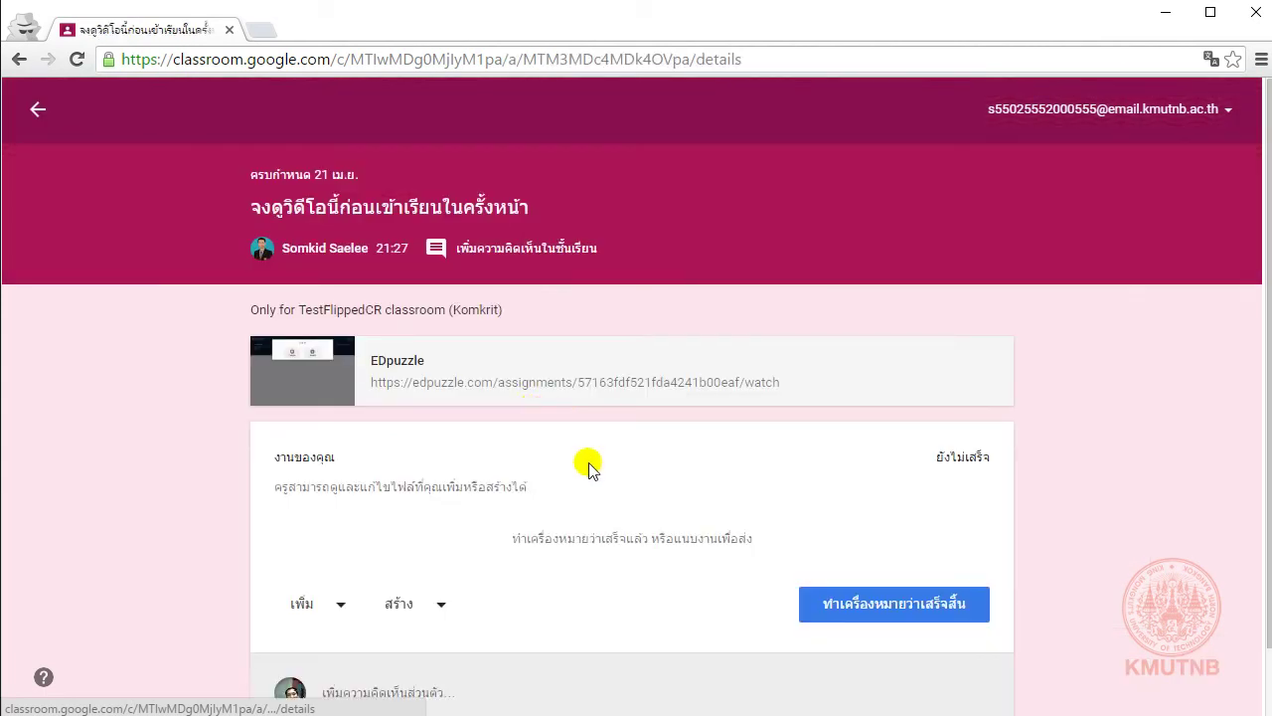
left_click(399, 362)
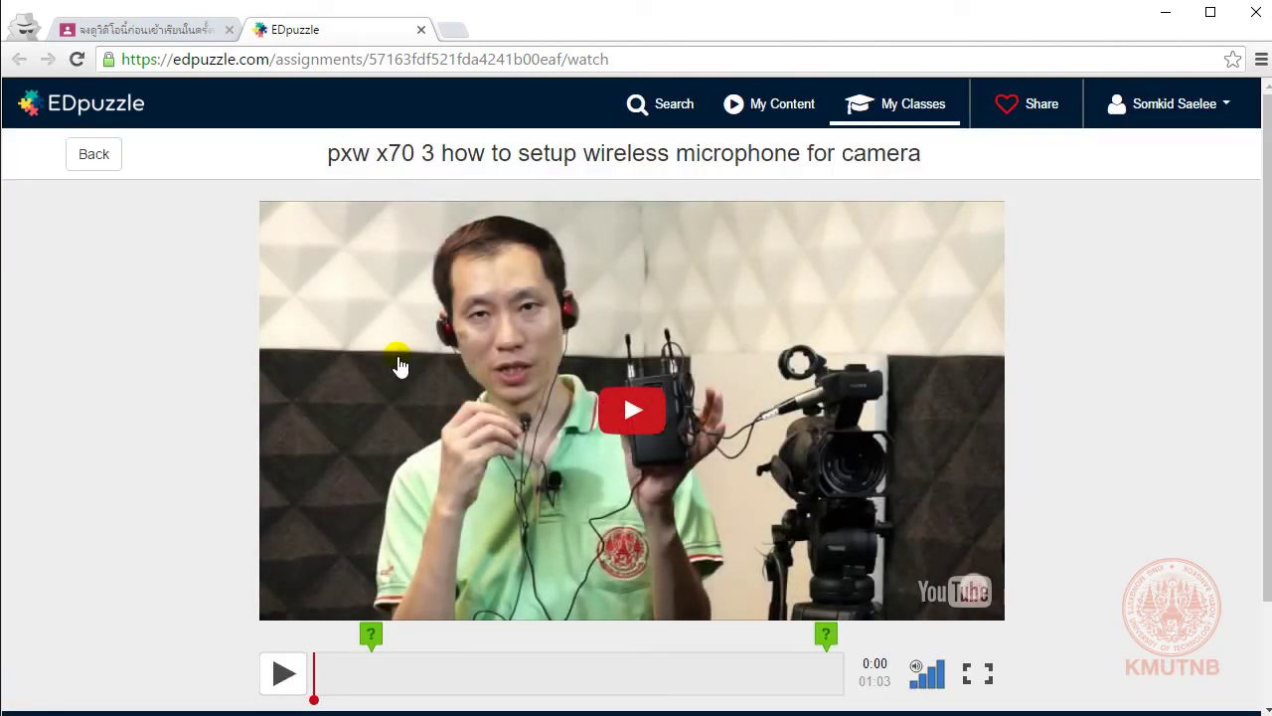
left_click(635, 409)
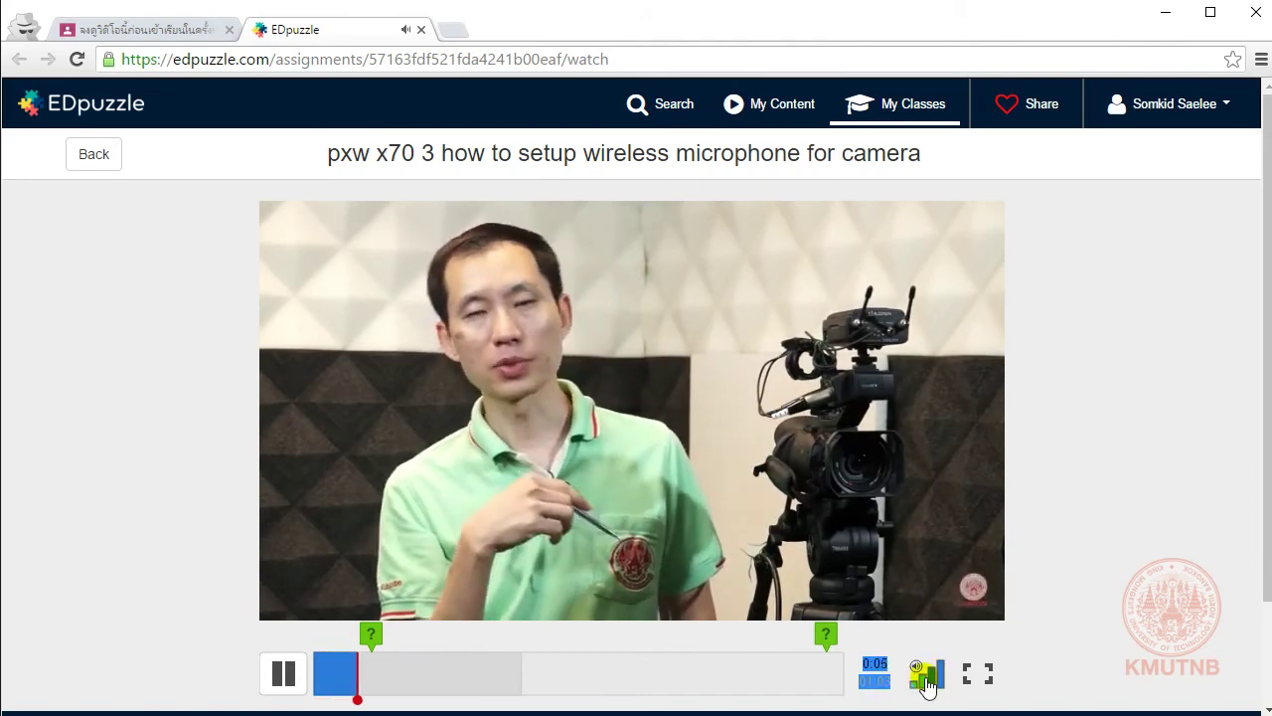
Step: Lower the volume, answer the shirt-colour question with สีเขียว, and resume the video
left_click(915, 683)
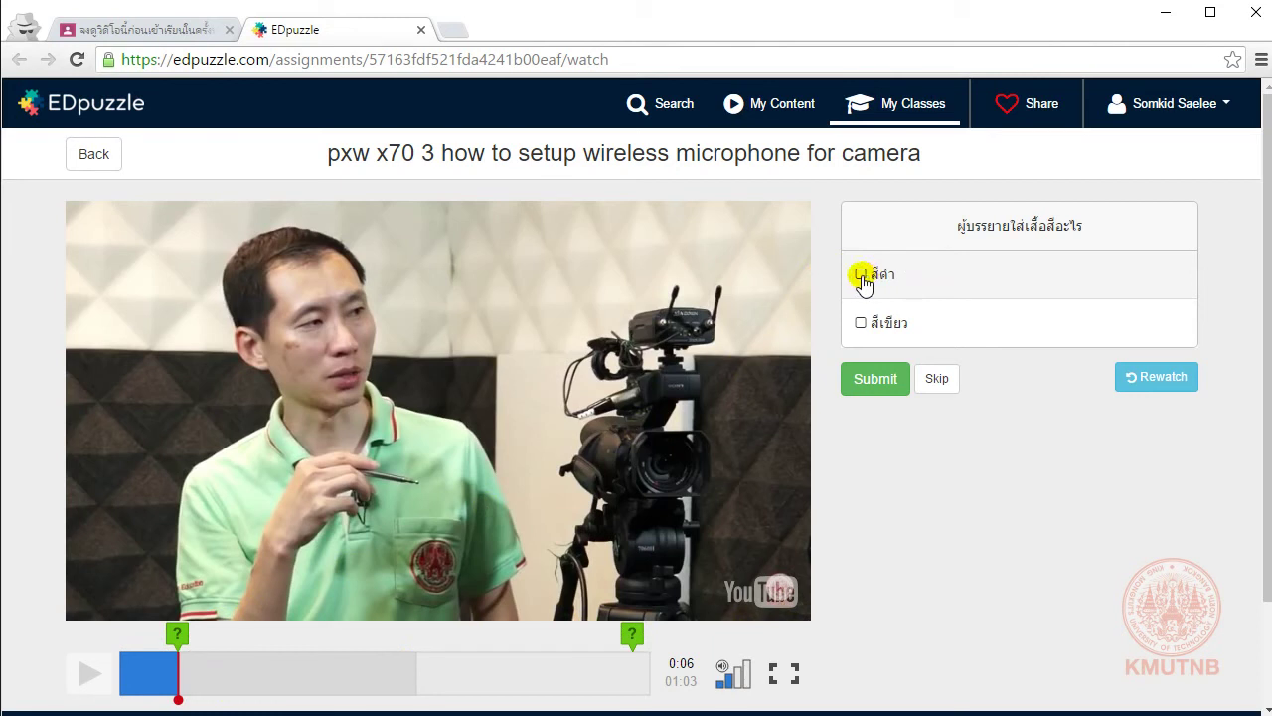
left_click(861, 325)
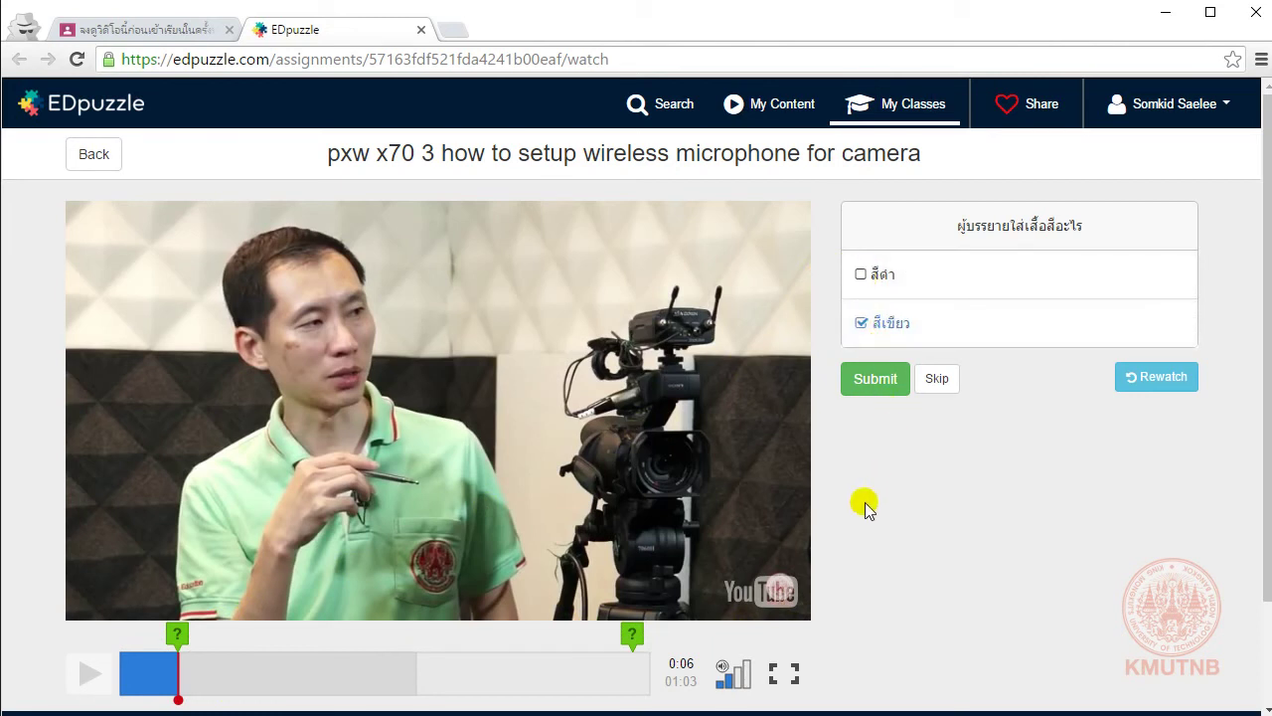
left_click(882, 392)
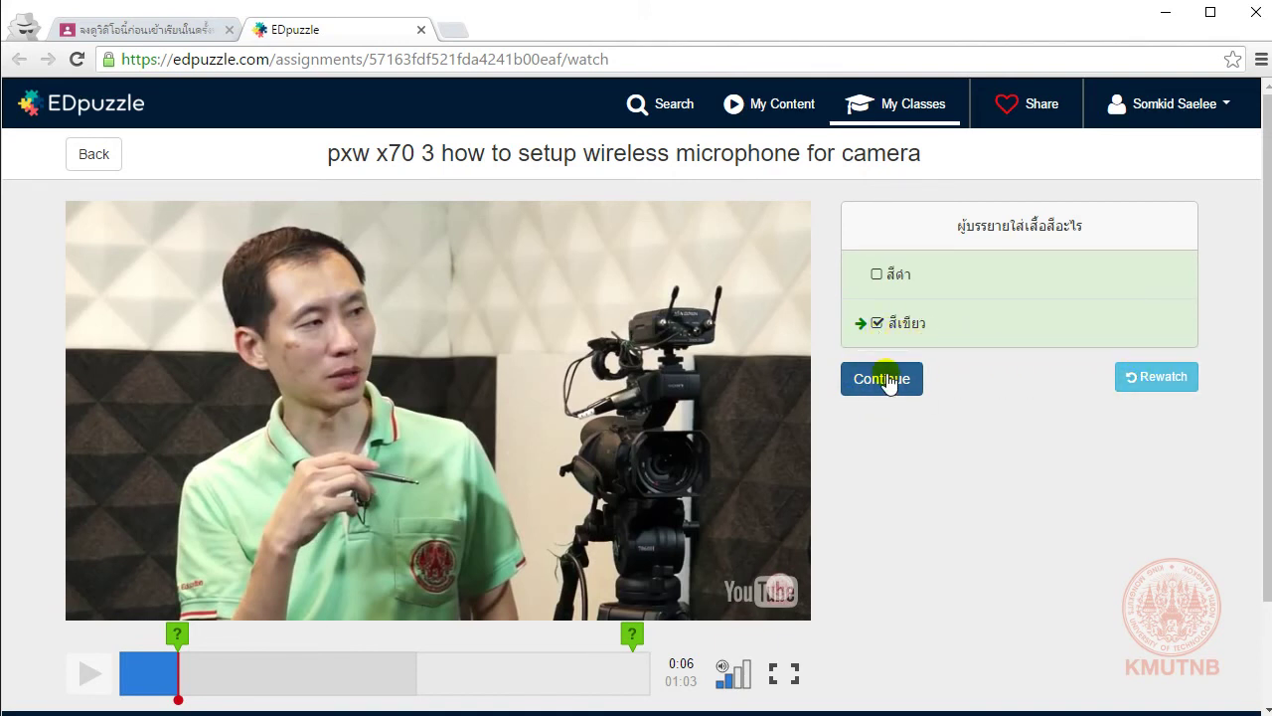
left_click(888, 383)
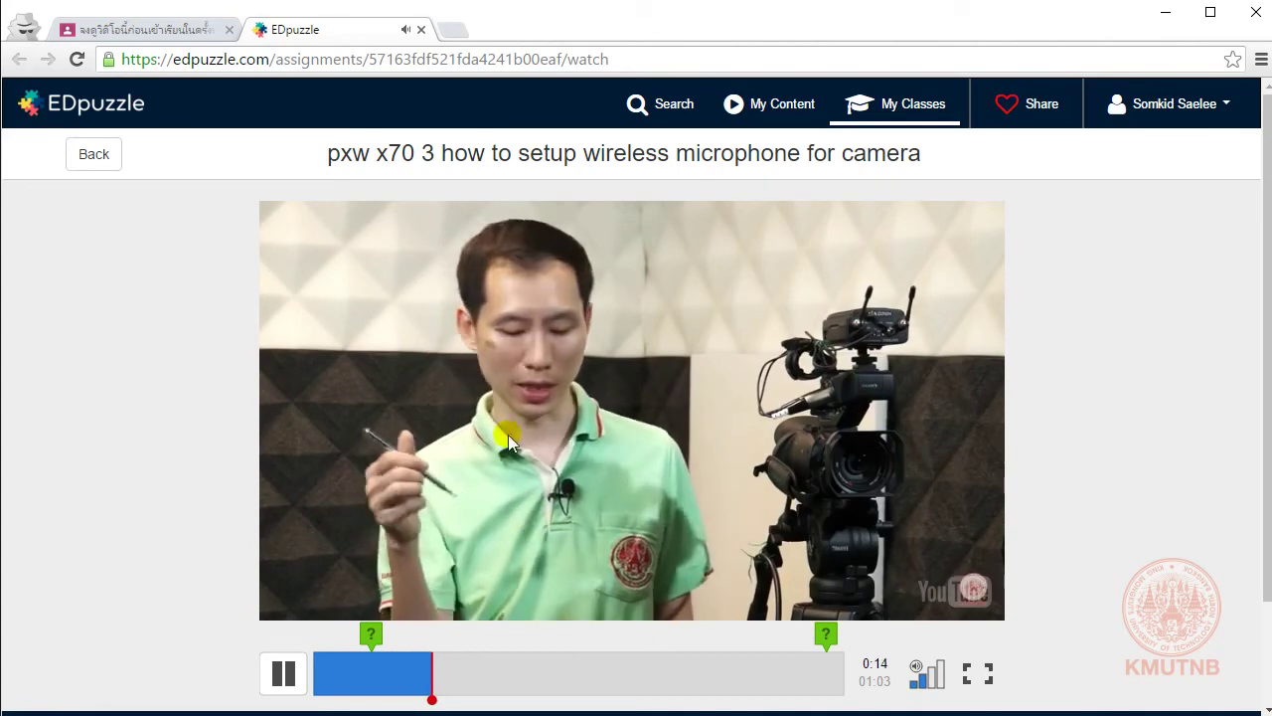
Step: Skip ahead to near the end and answer the battery-type question with AA and AAA
left_click_drag(438, 678, 591, 669)
left_click(710, 673)
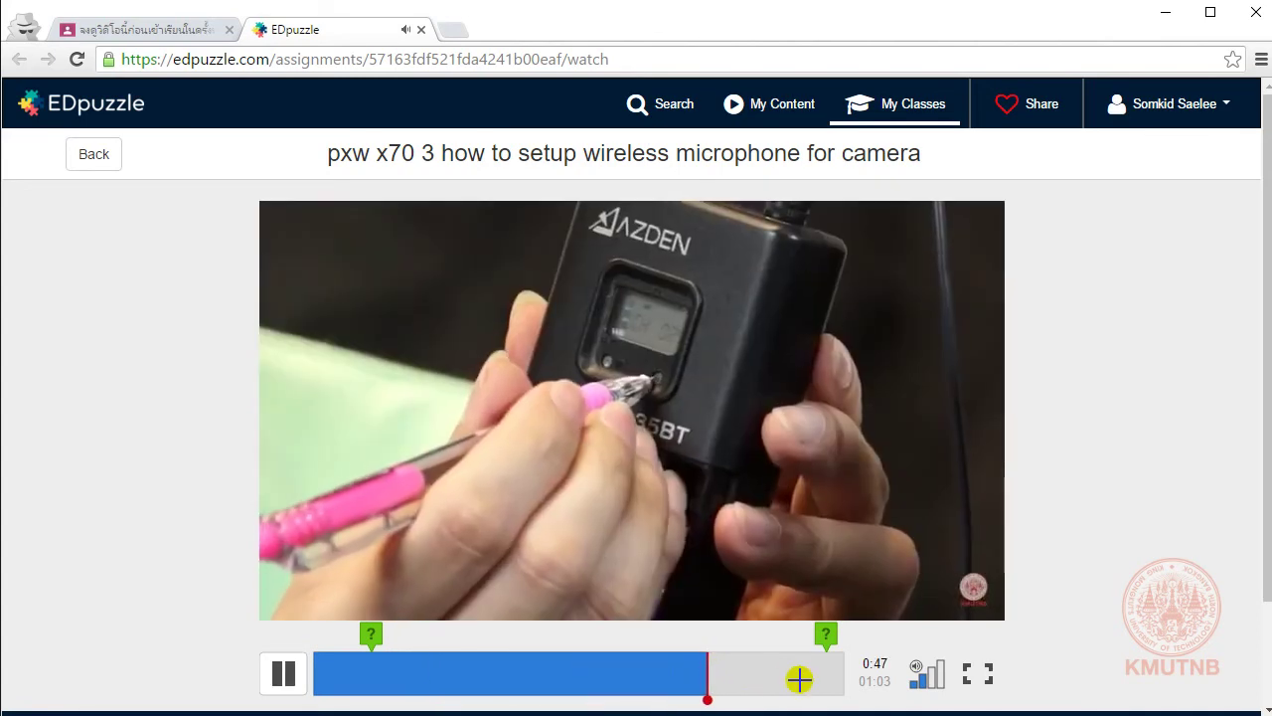
left_click(782, 674)
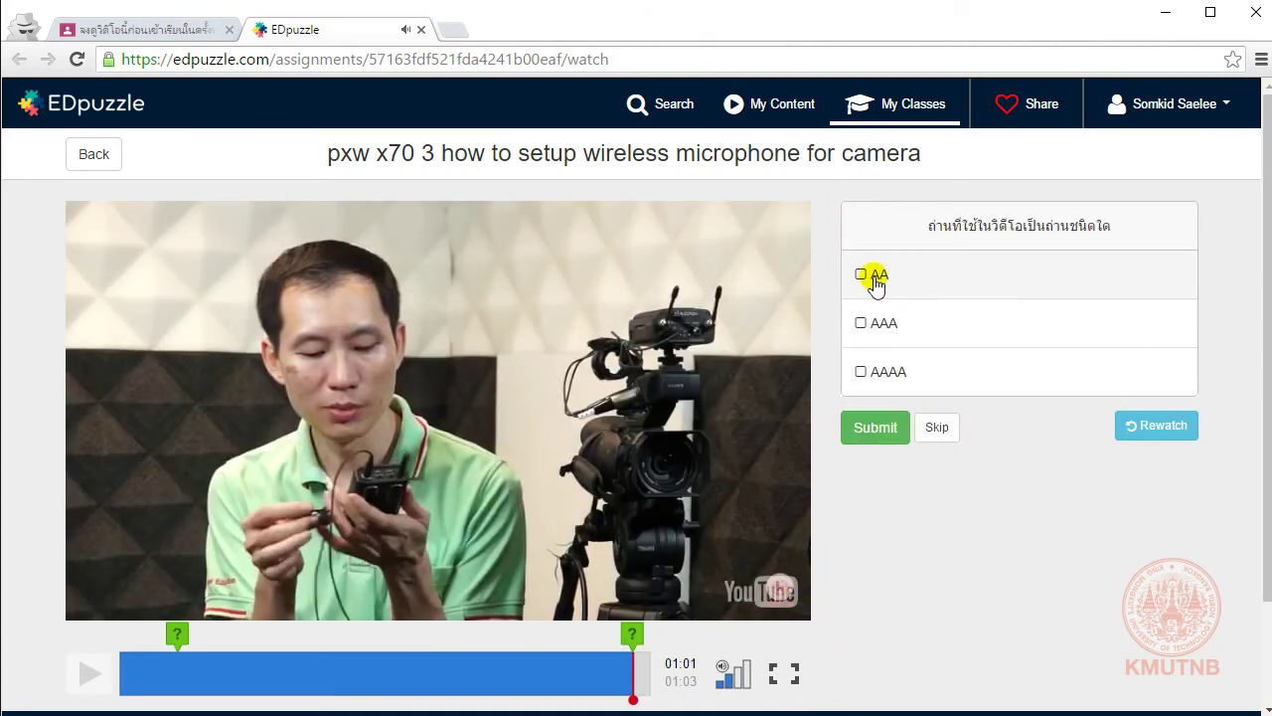
left_click(861, 276)
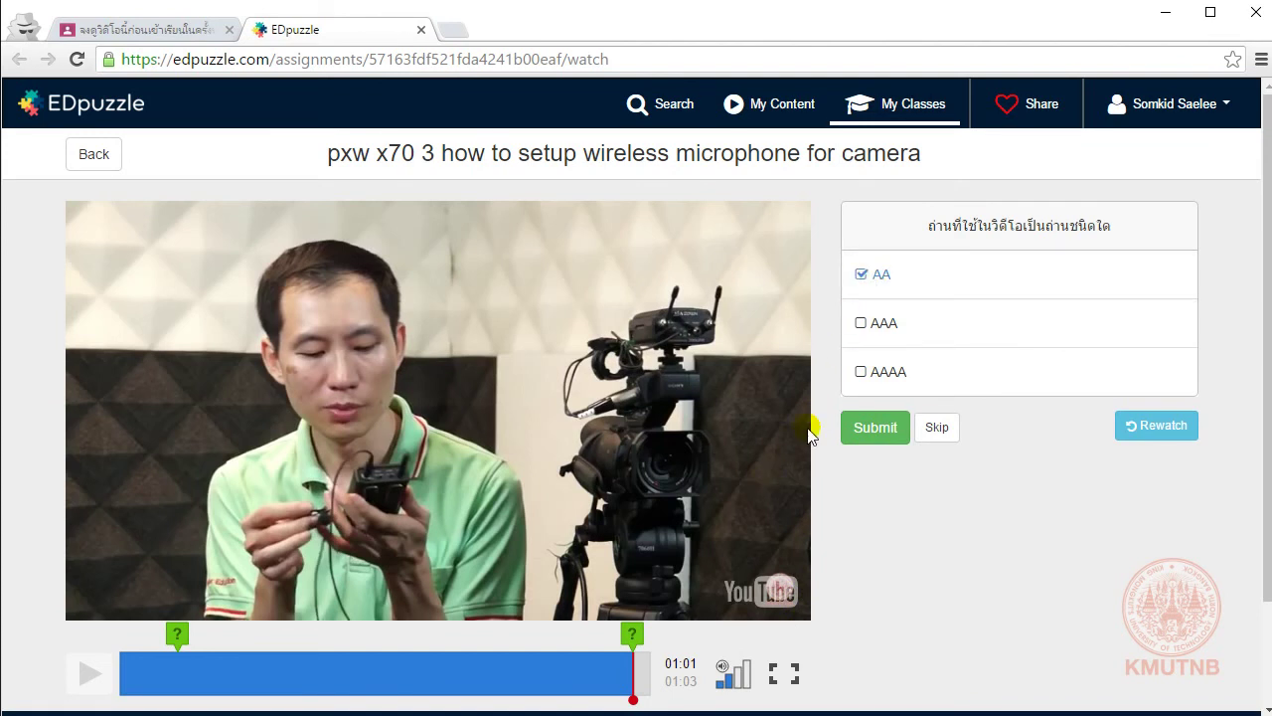
left_click(862, 323)
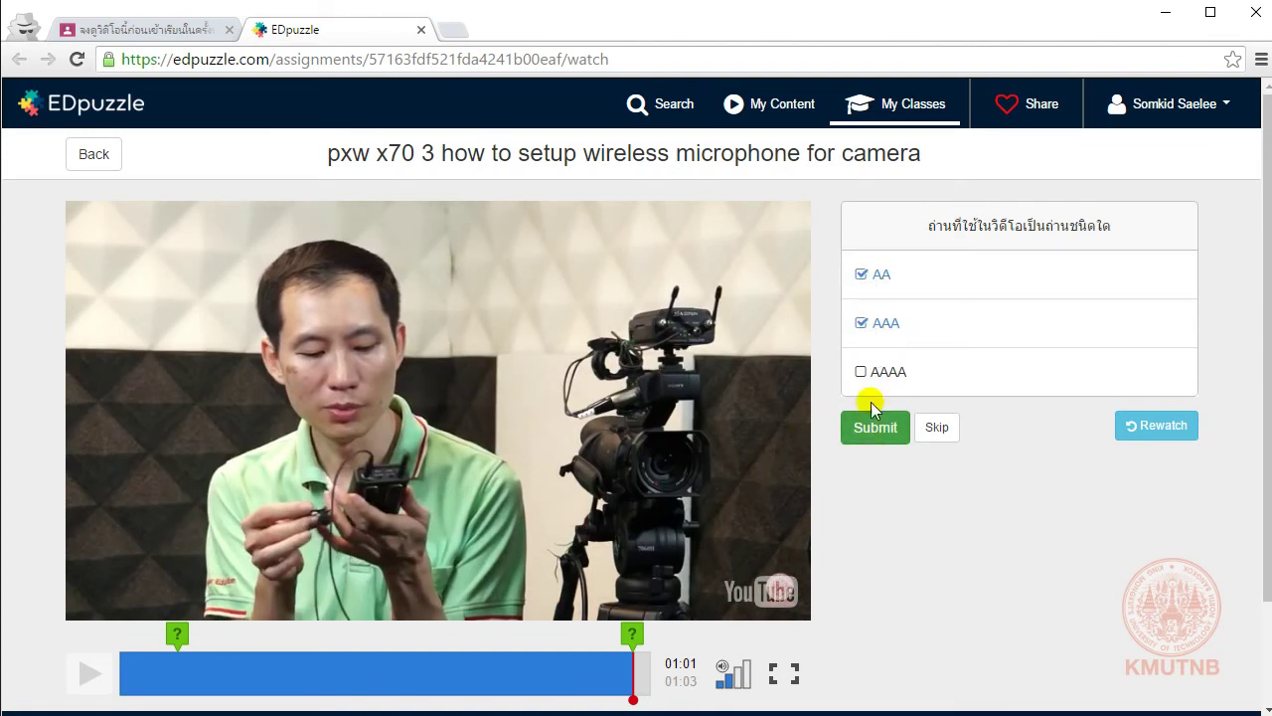
left_click(879, 425)
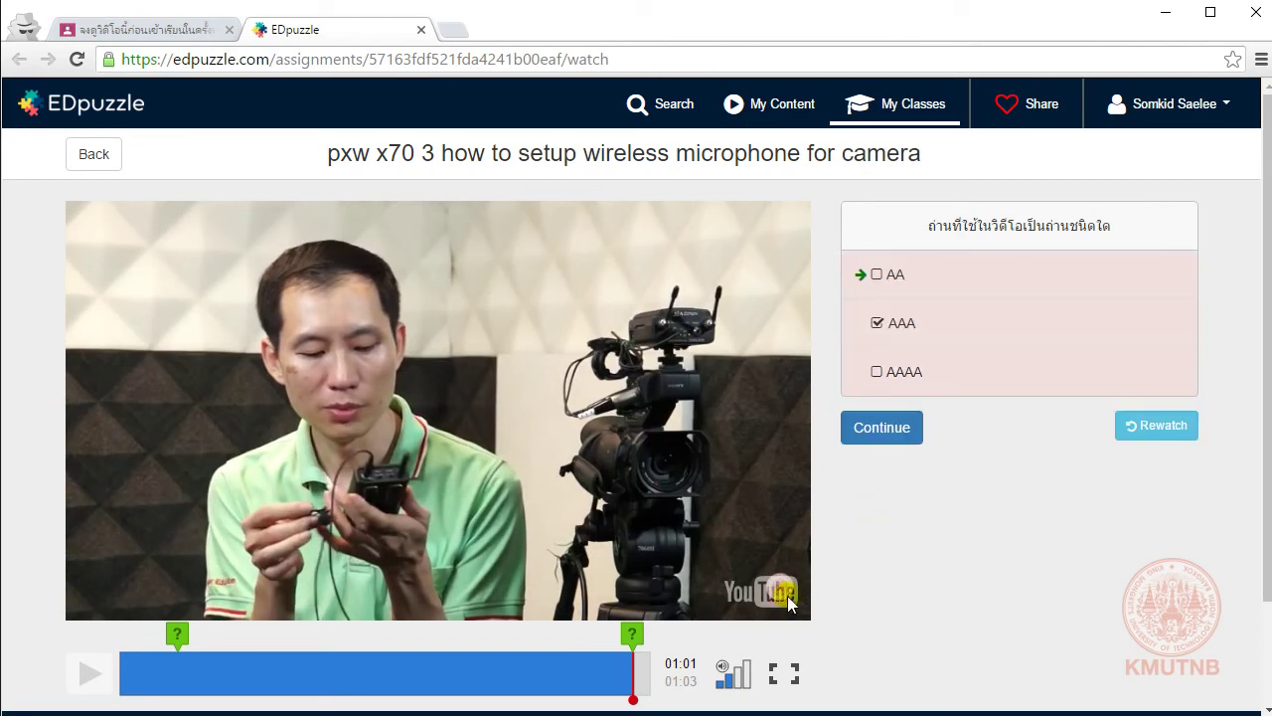
left_click(893, 428)
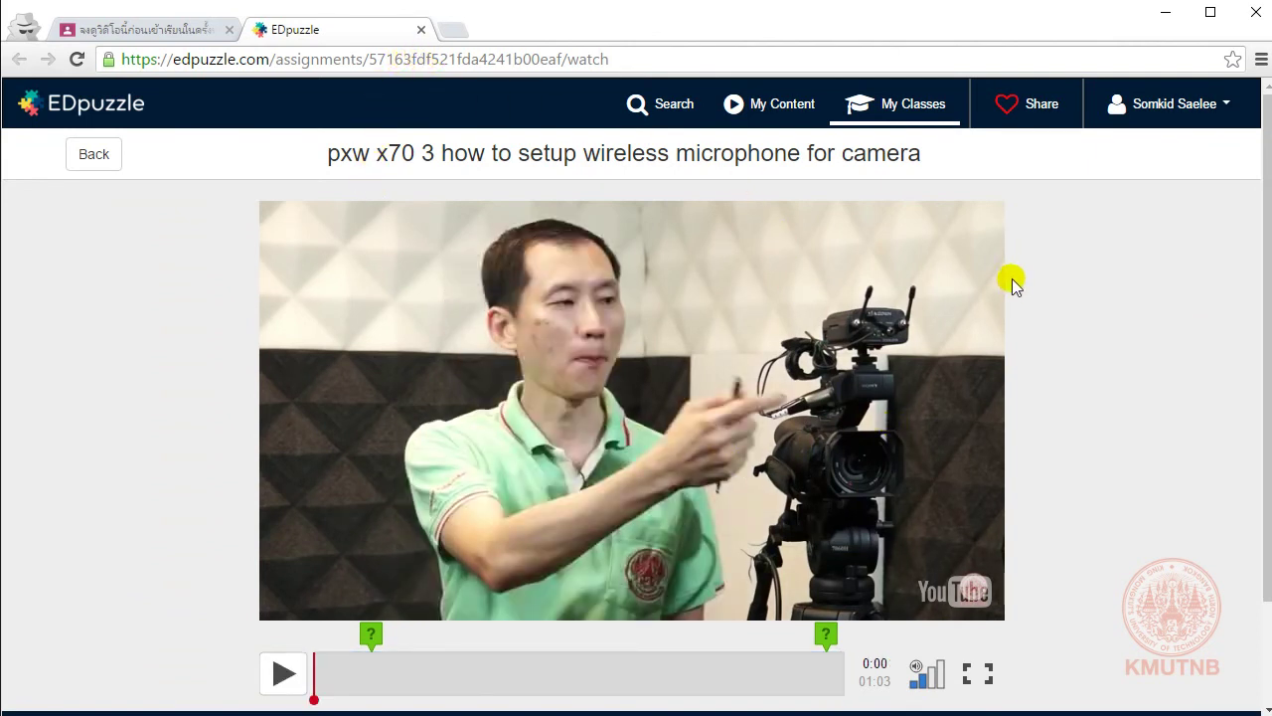
Step: Close the finished EDpuzzle tab and confirm marking the Classroom assignment as done
left_click(422, 30)
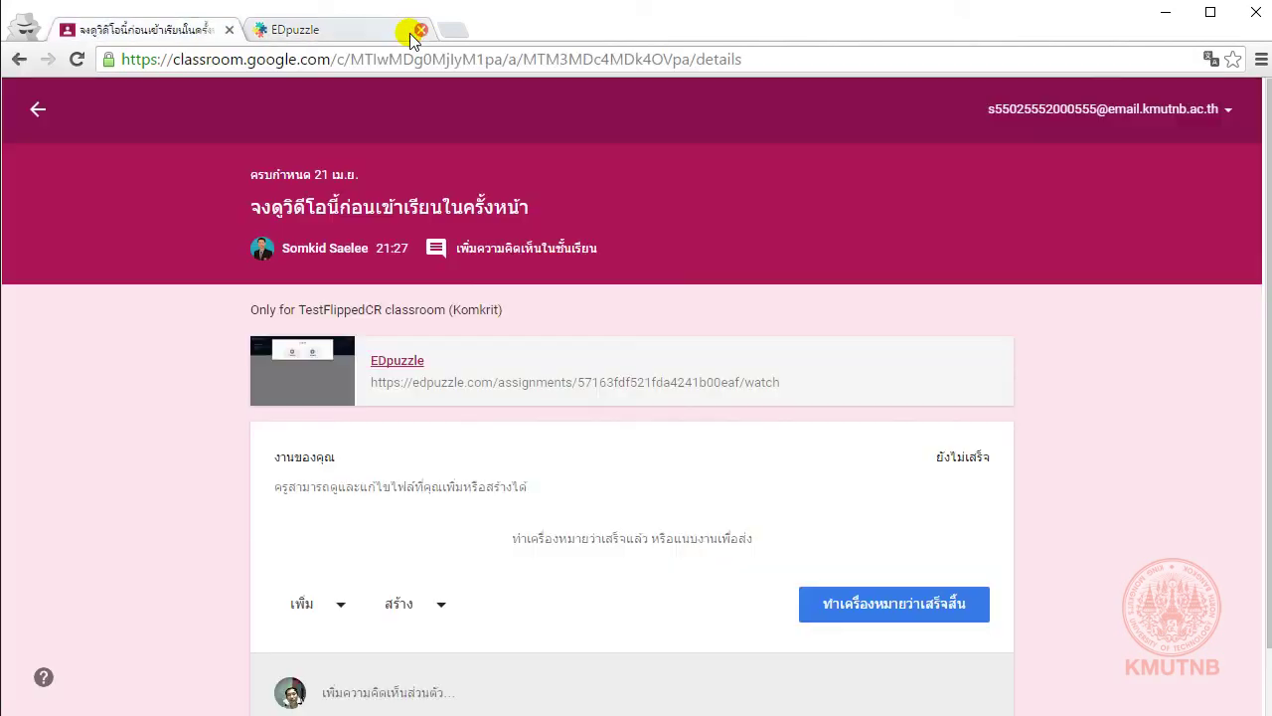
left_click(912, 604)
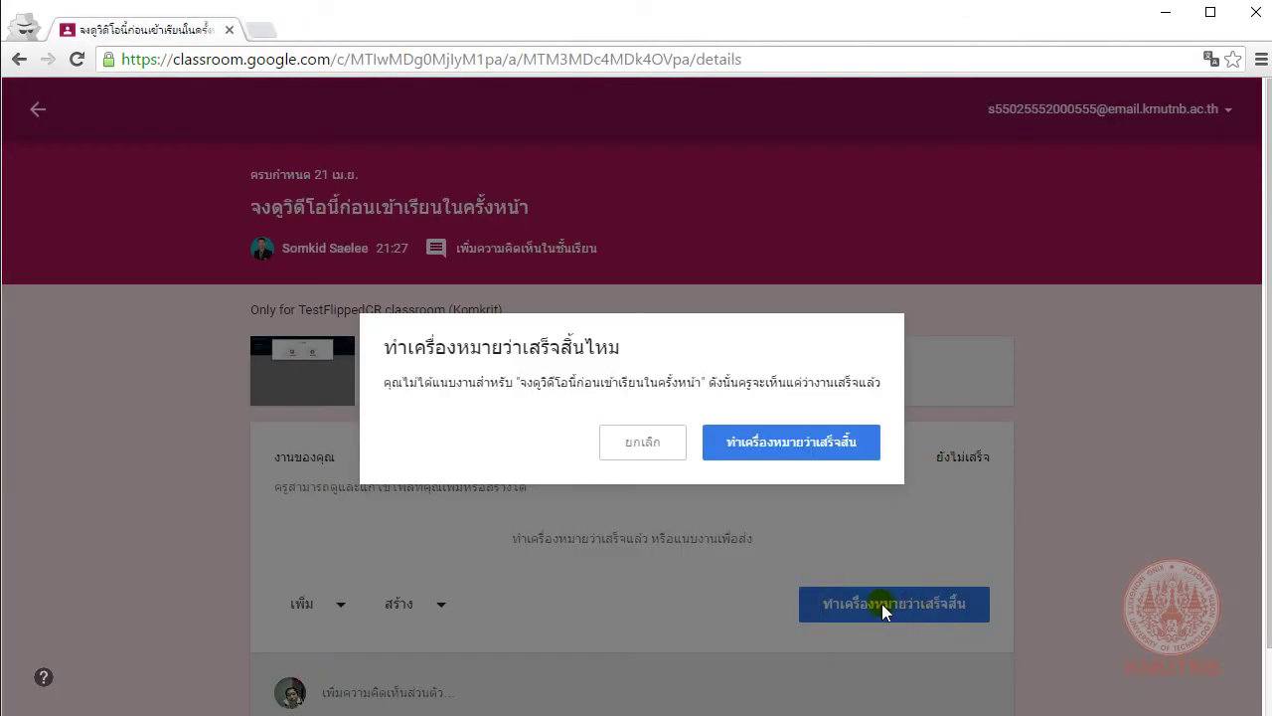
left_click(790, 445)
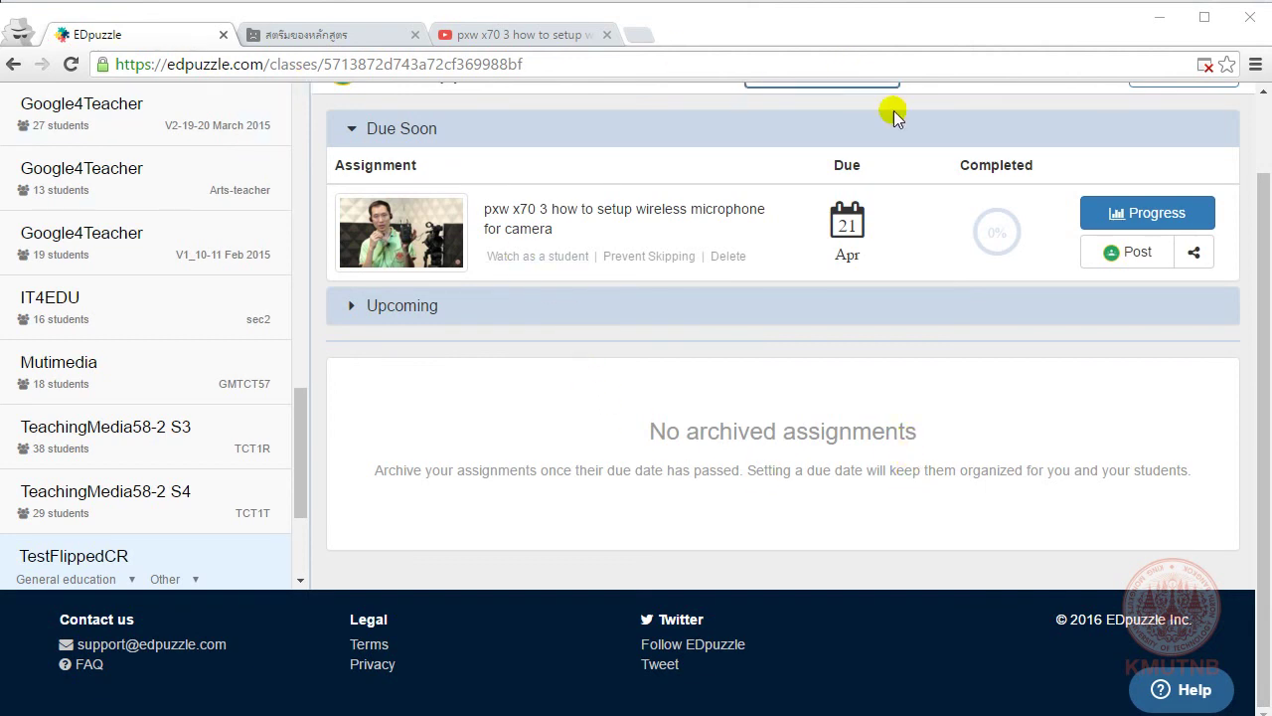
Step: Open Progress for the pxw x70 assignment to see every student's grade
scroll(940, 245, "up", 2)
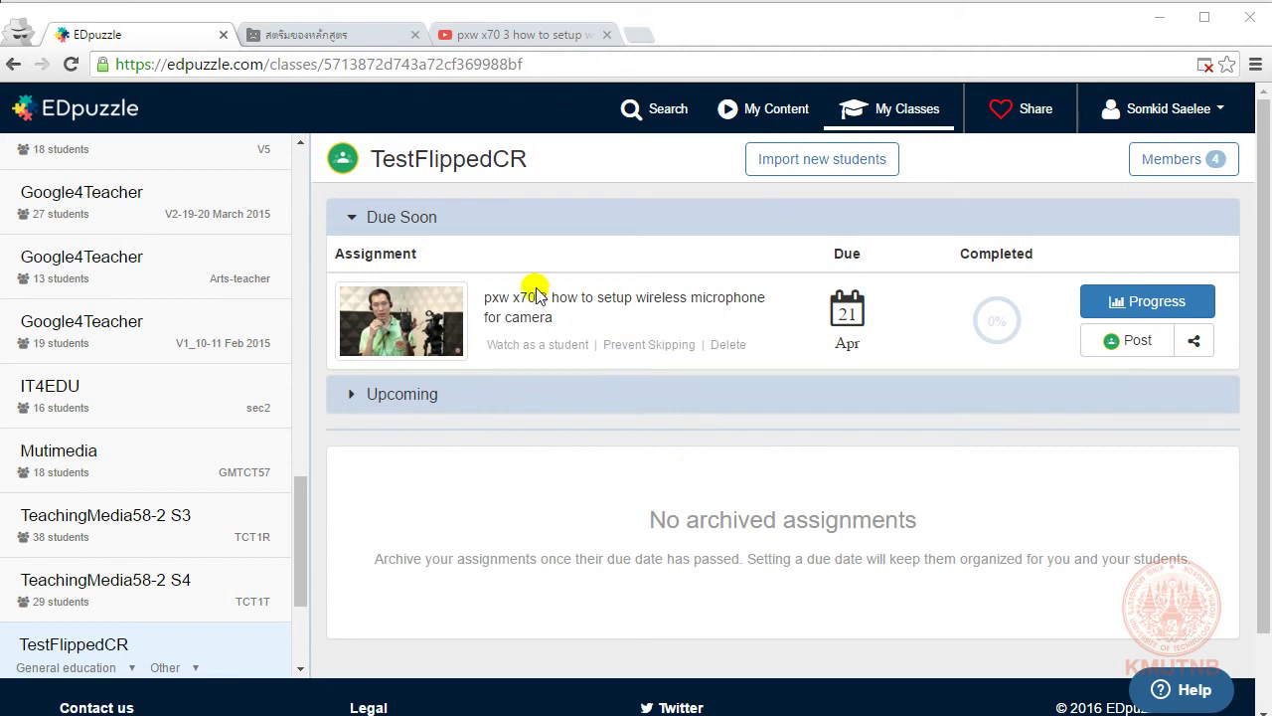
mouse_move(847, 313)
left_click(1134, 312)
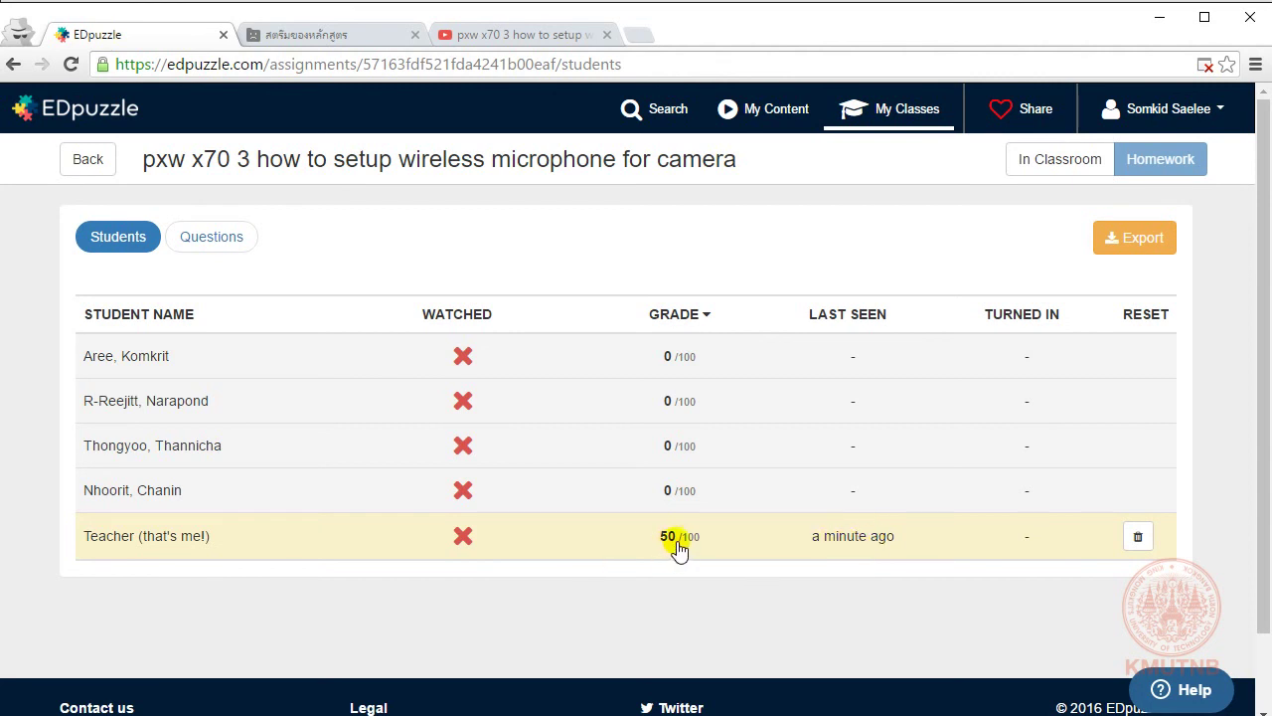
Step: Open the teacher's own report and highlight 30% watched, 1/2 correct responses and the 50/100 grade
left_click(763, 544)
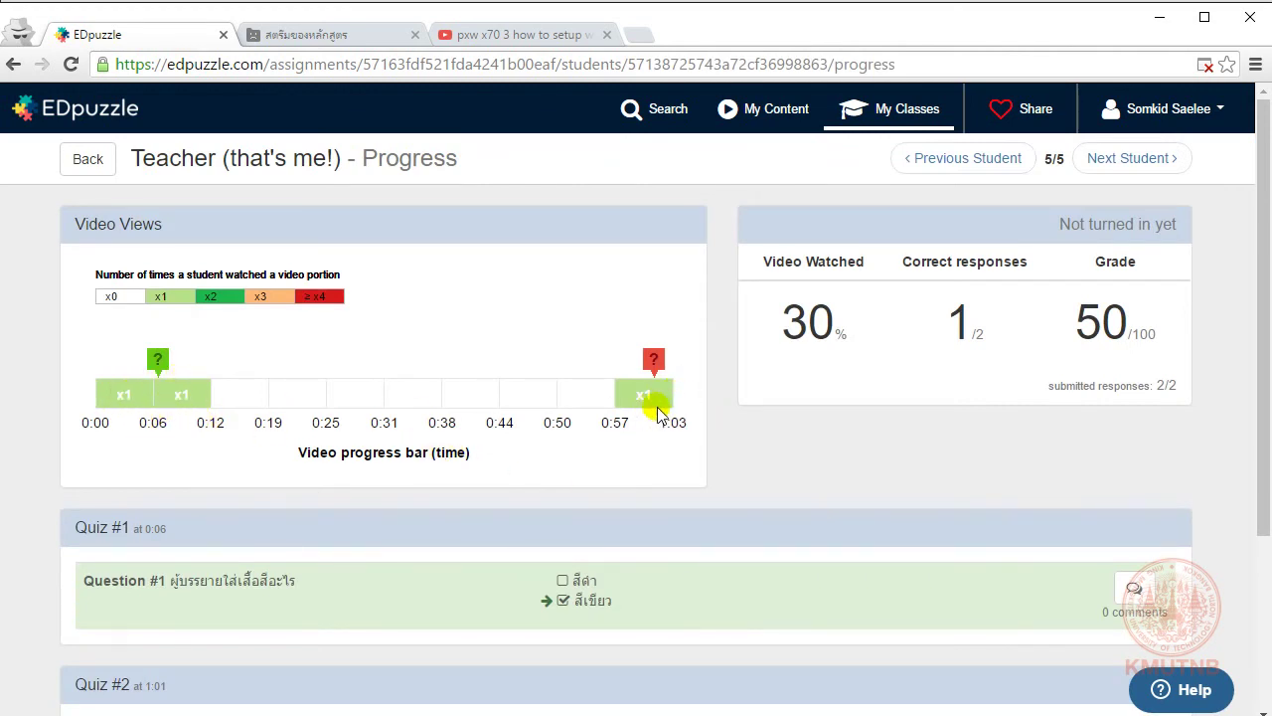
left_click_drag(792, 318, 852, 315)
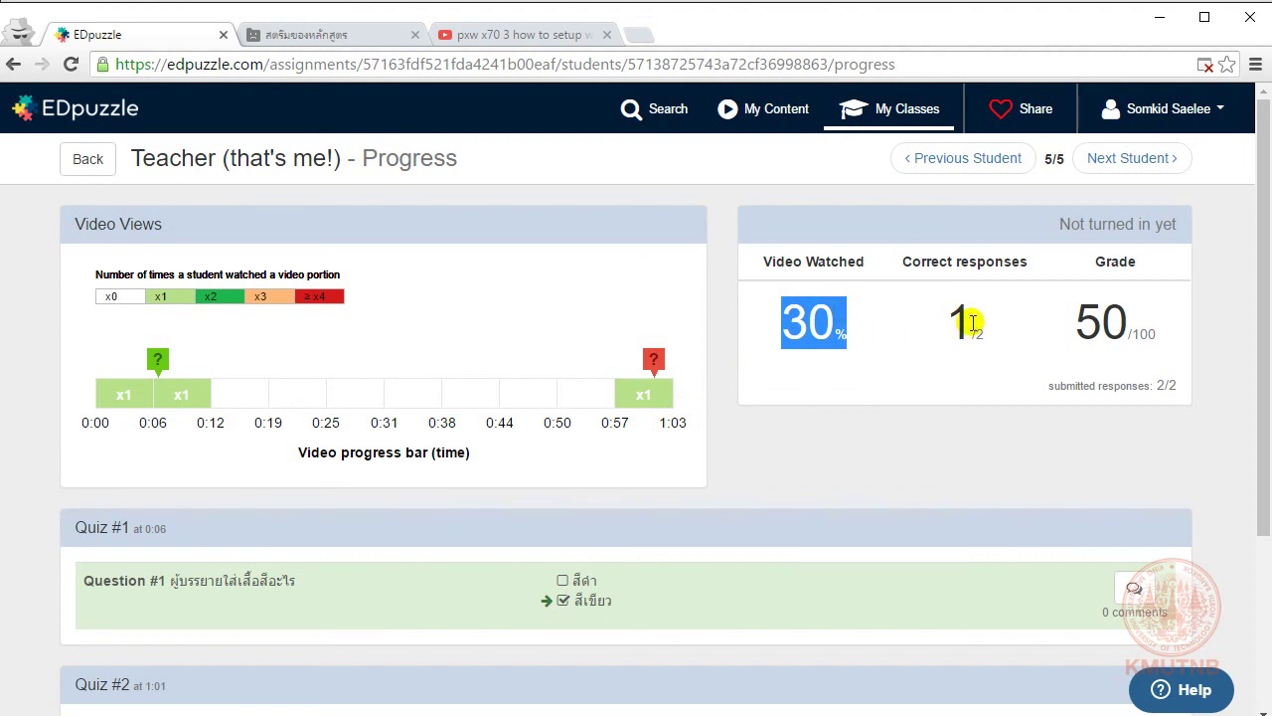
left_click_drag(946, 319, 1000, 321)
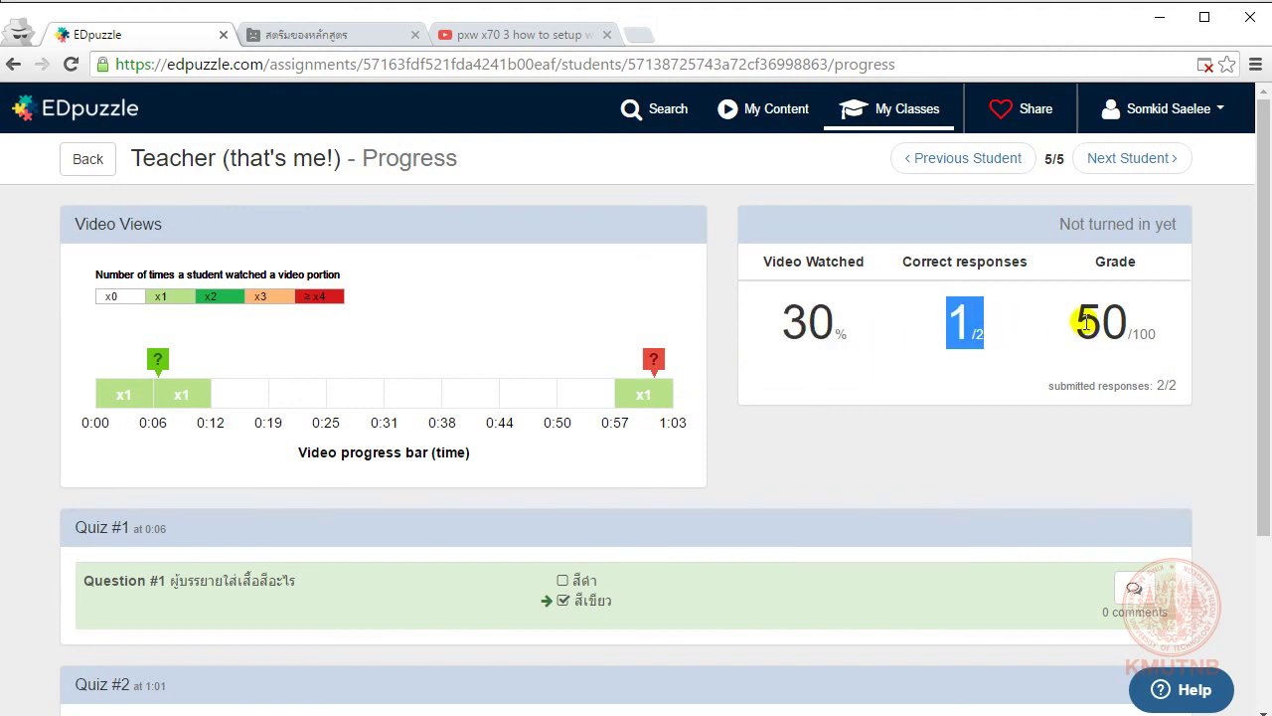
left_click_drag(1083, 323, 1171, 317)
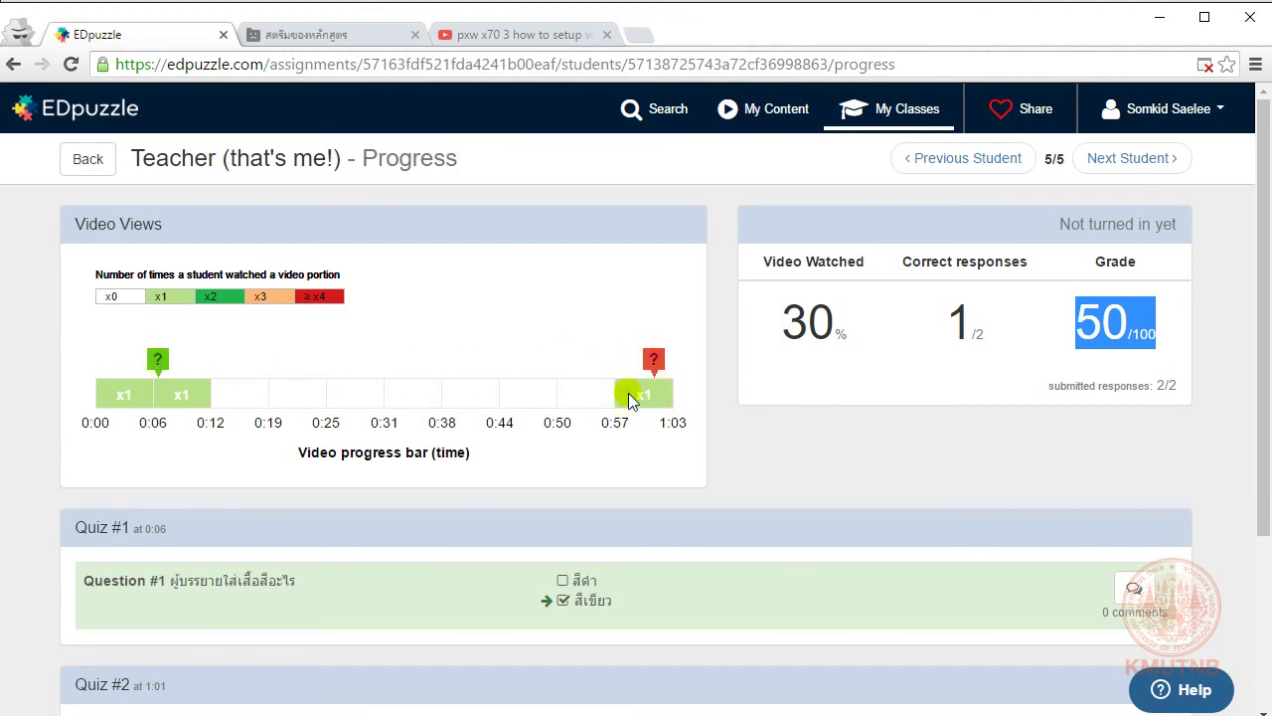
scroll(505, 437, "down", 1)
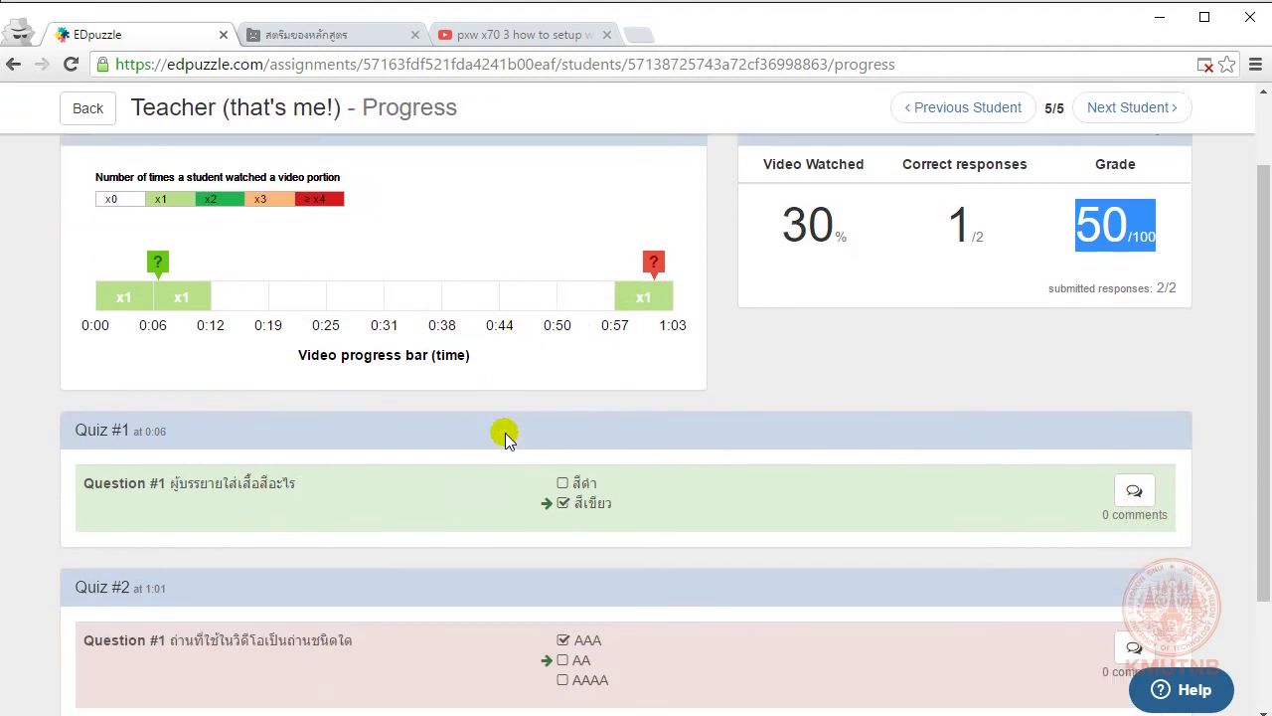
scroll(505, 437, "down", 2)
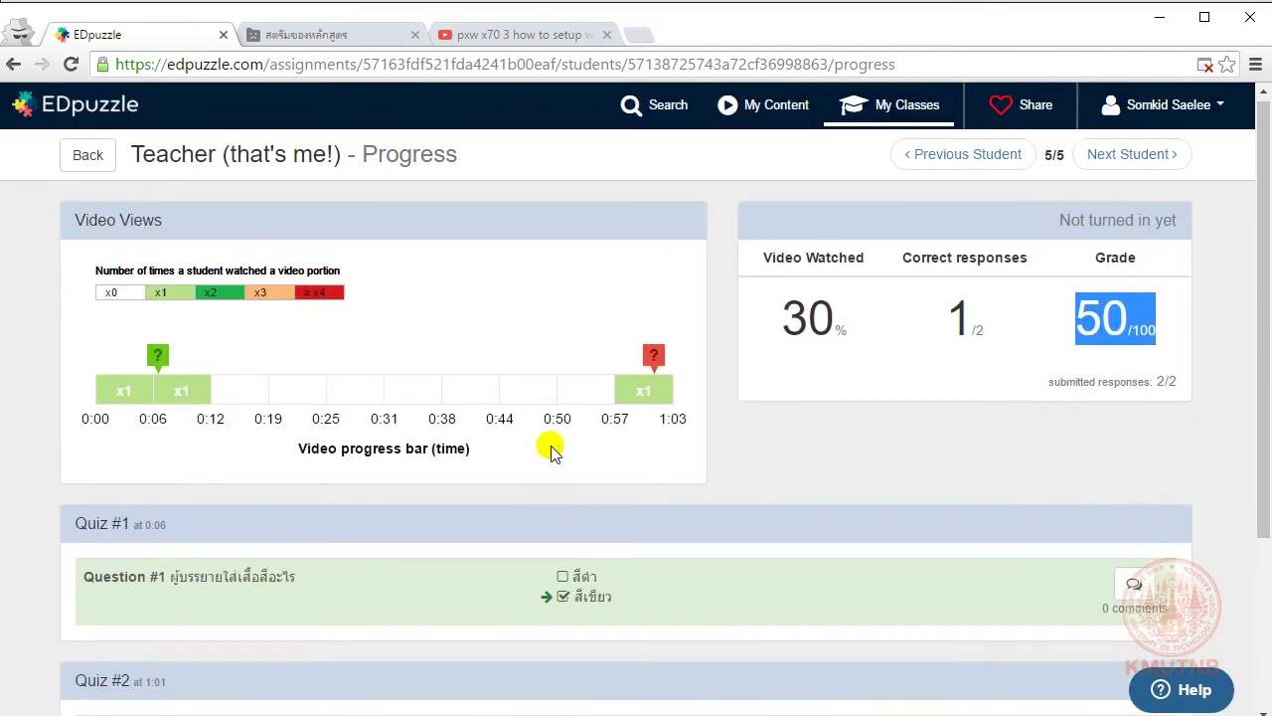
scroll(548, 447, "up", 3)
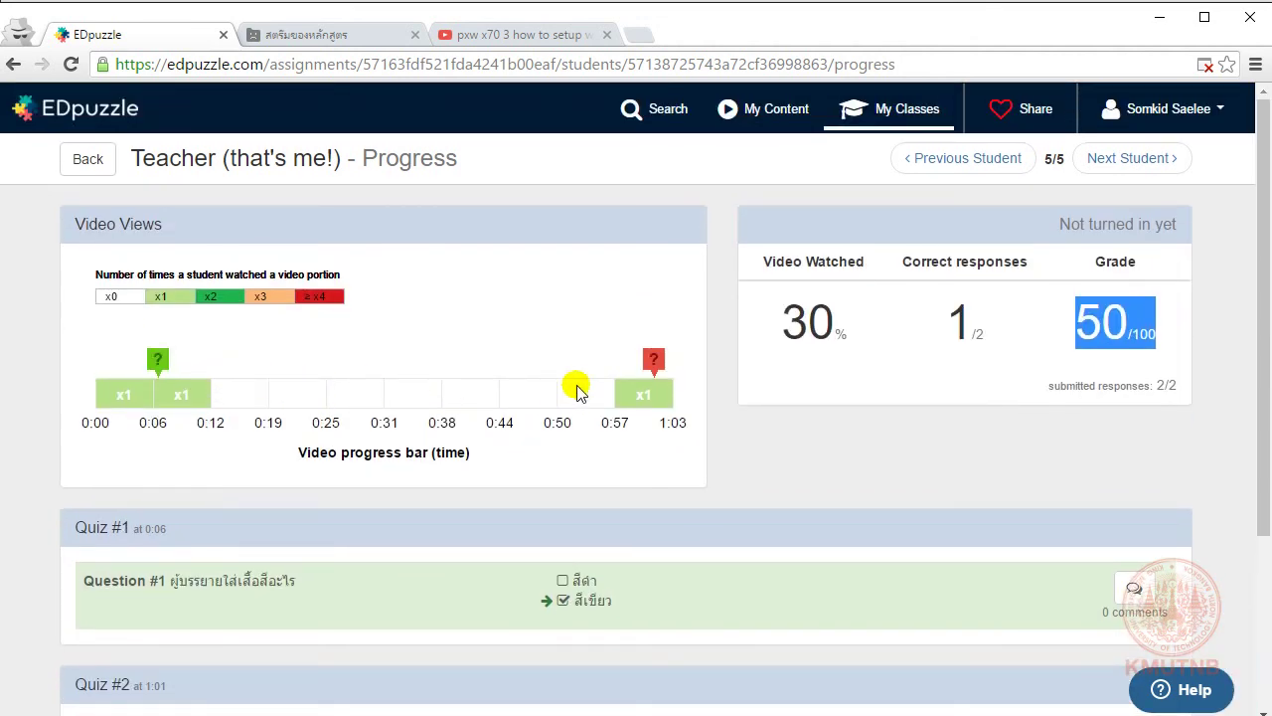
Step: Return to the student results table and export the class results
left_click(87, 159)
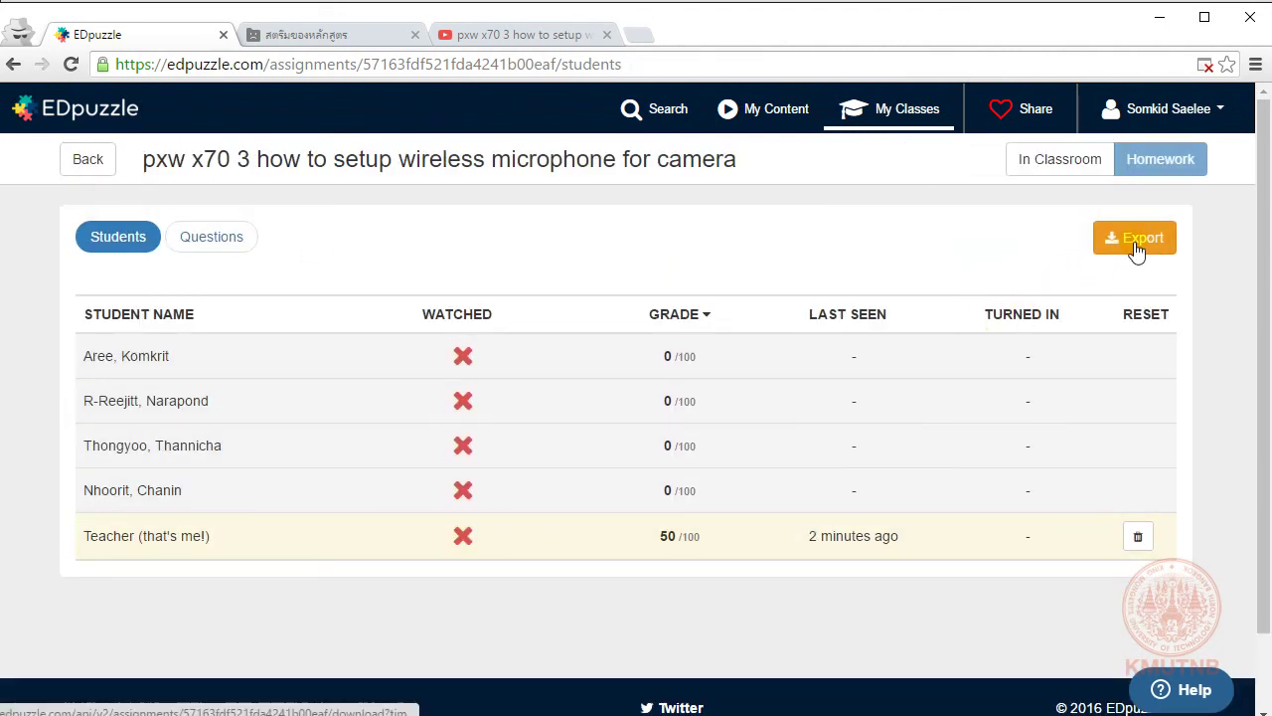
left_click(1136, 243)
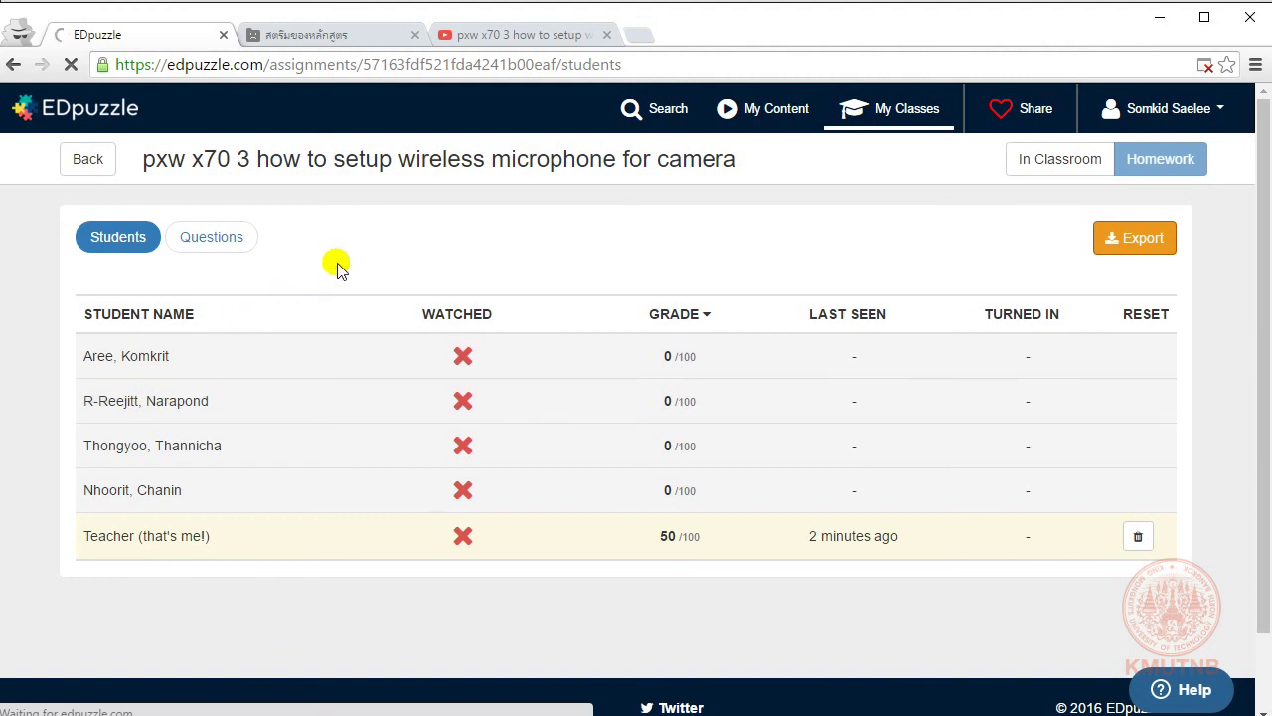
Step: Reload the crashed Classroom page, open the TestFlippedCR class, then return to the EDpuzzle grade table
left_click(338, 34)
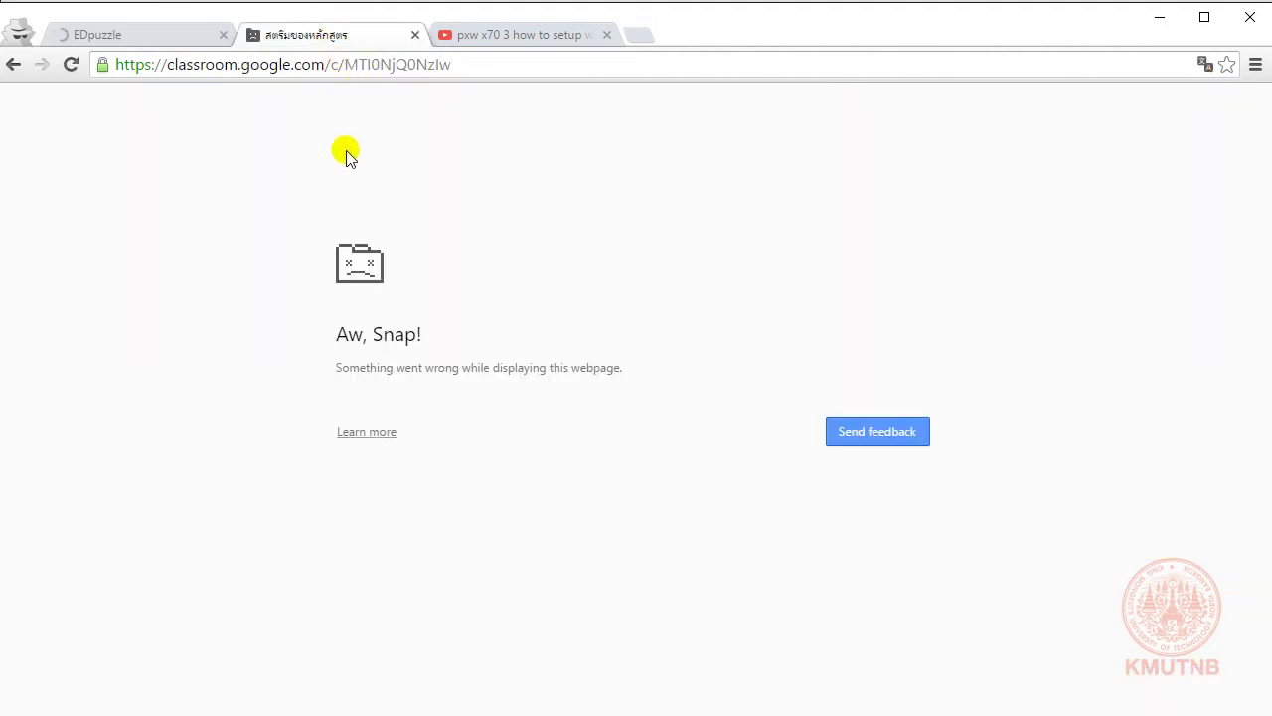
key("F5")
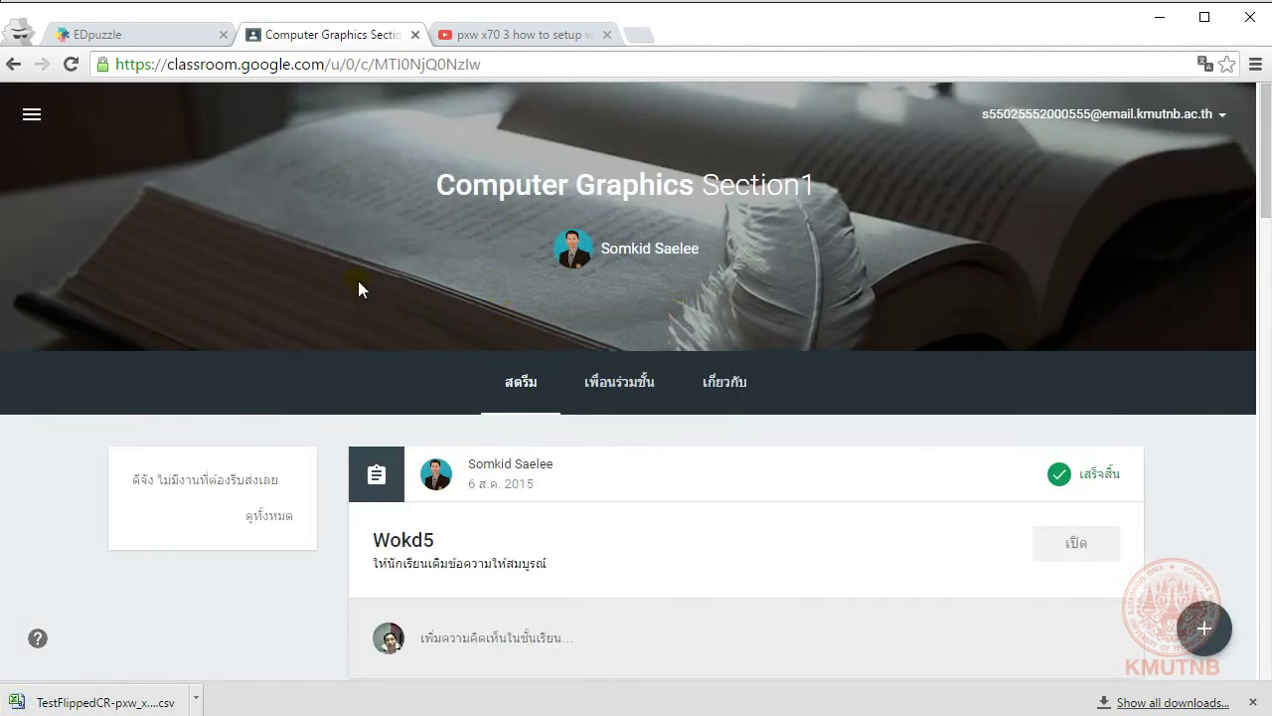
left_click(30, 114)
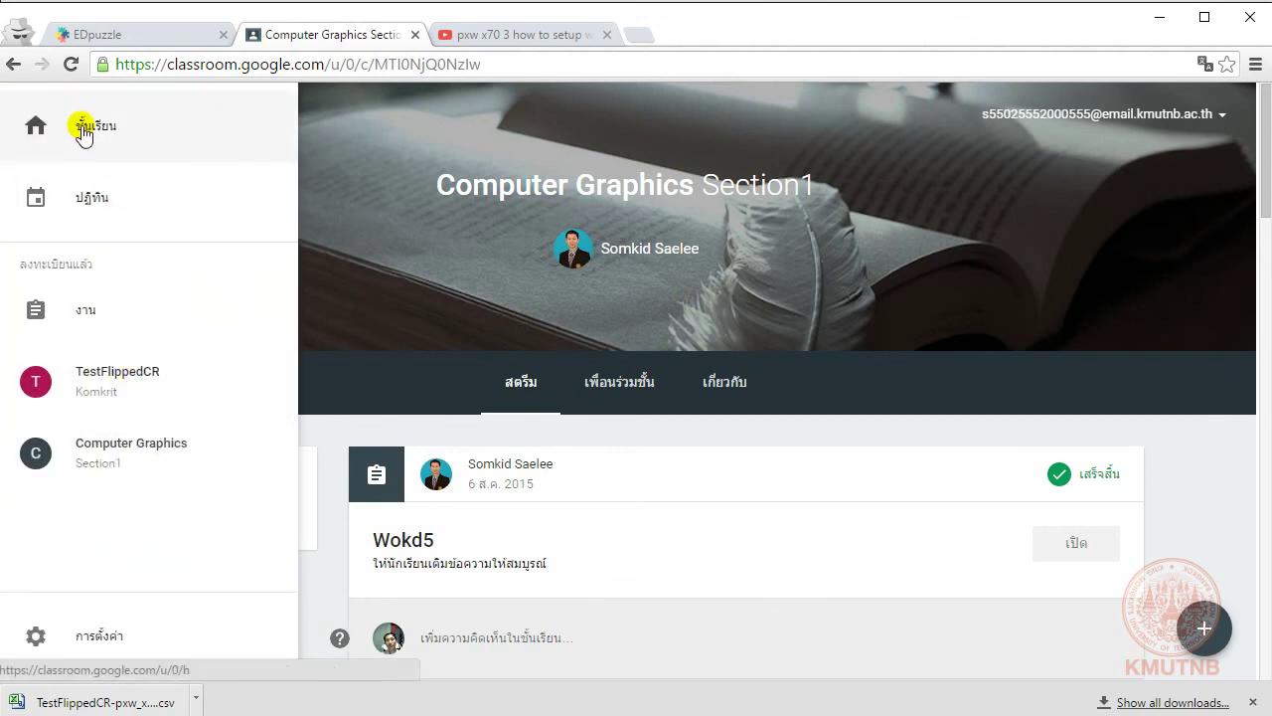
left_click(79, 126)
left_click(99, 211)
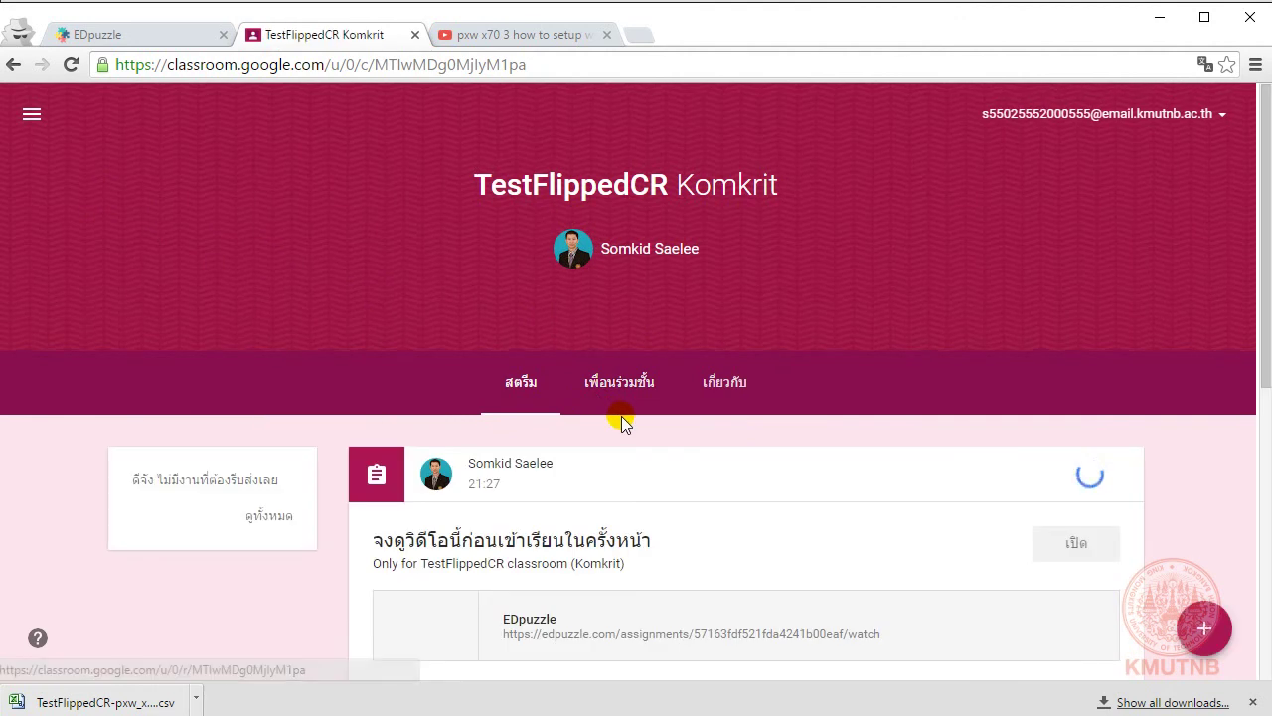
scroll(620, 420, "down", 1)
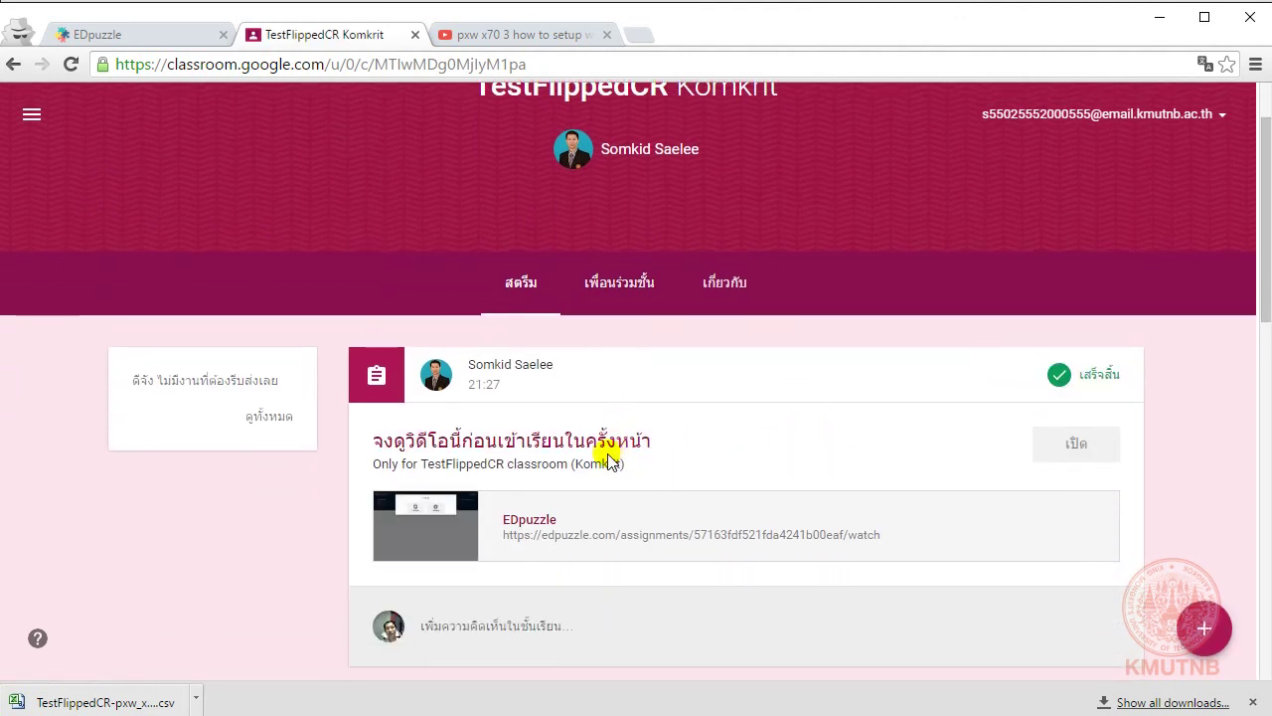
left_click(237, 230)
left_click(145, 41)
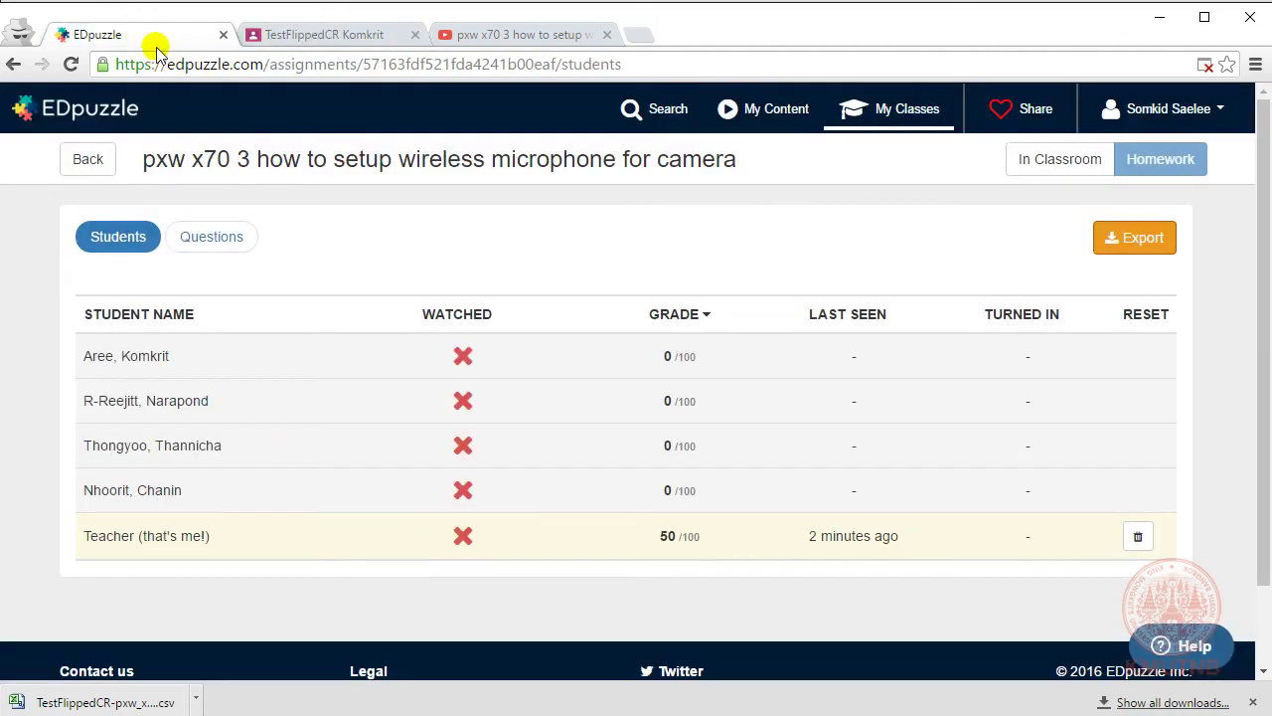
left_click(741, 538)
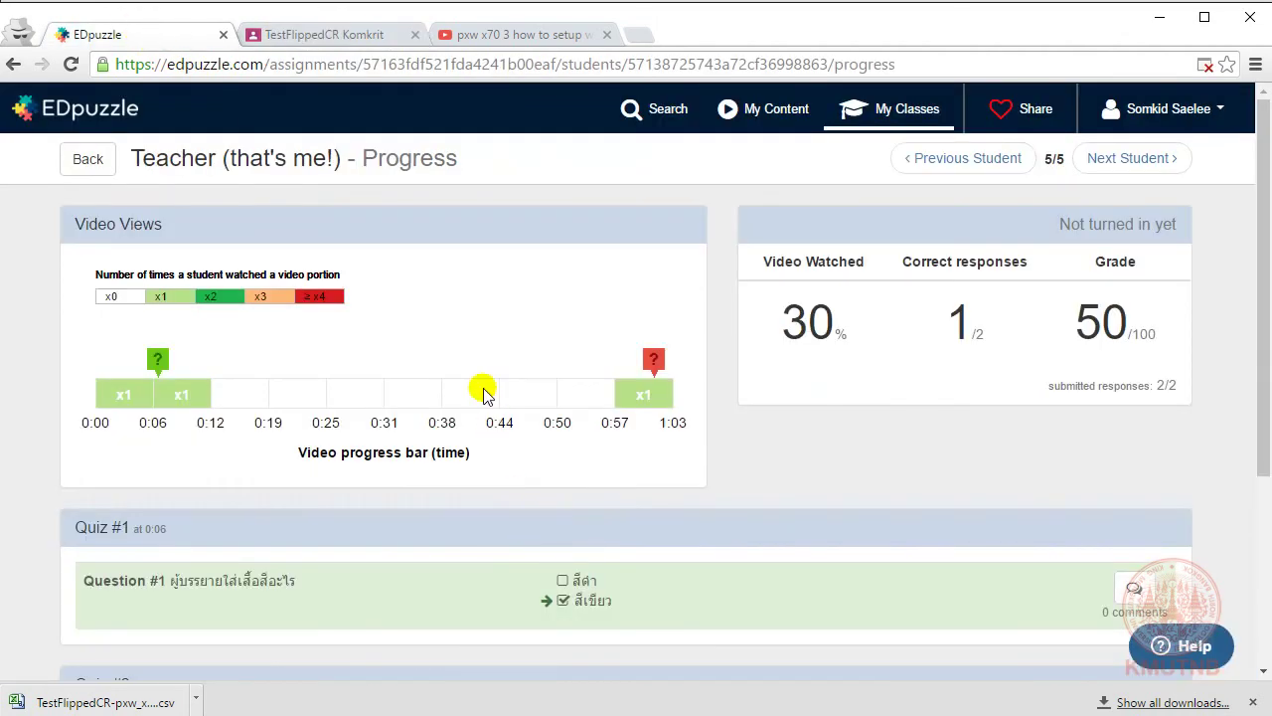
left_click(12, 66)
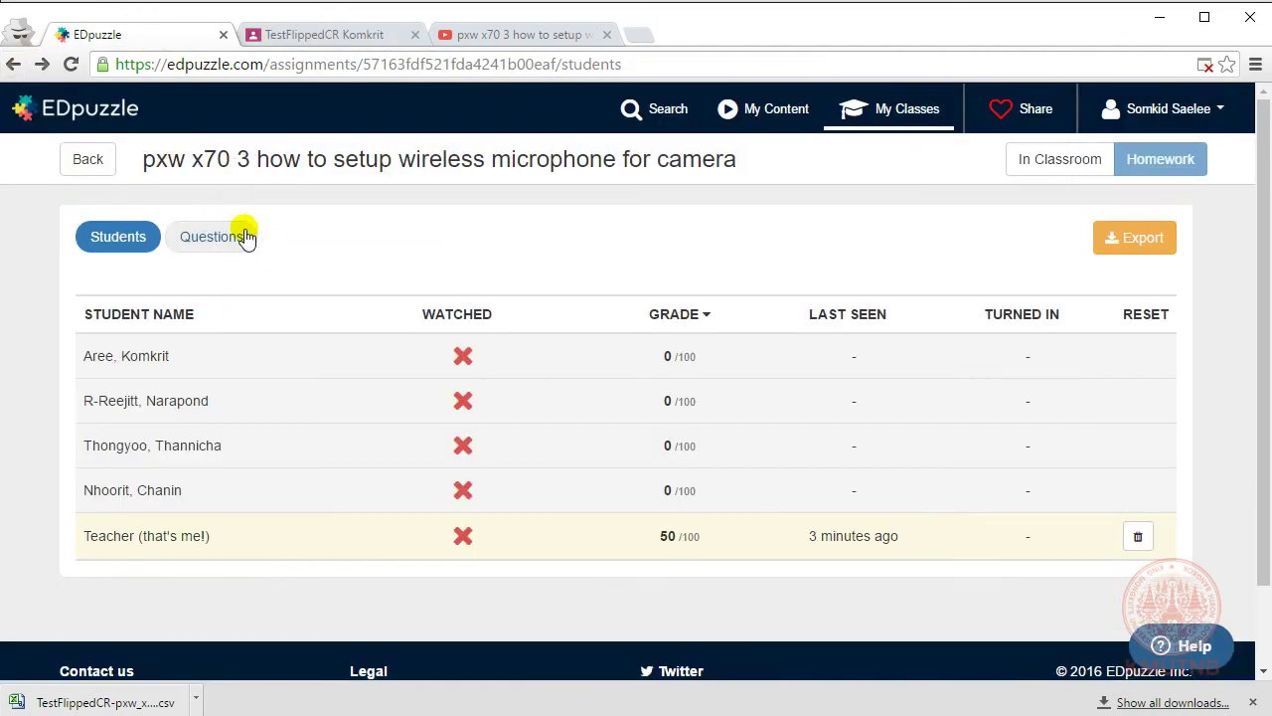
left_click(228, 239)
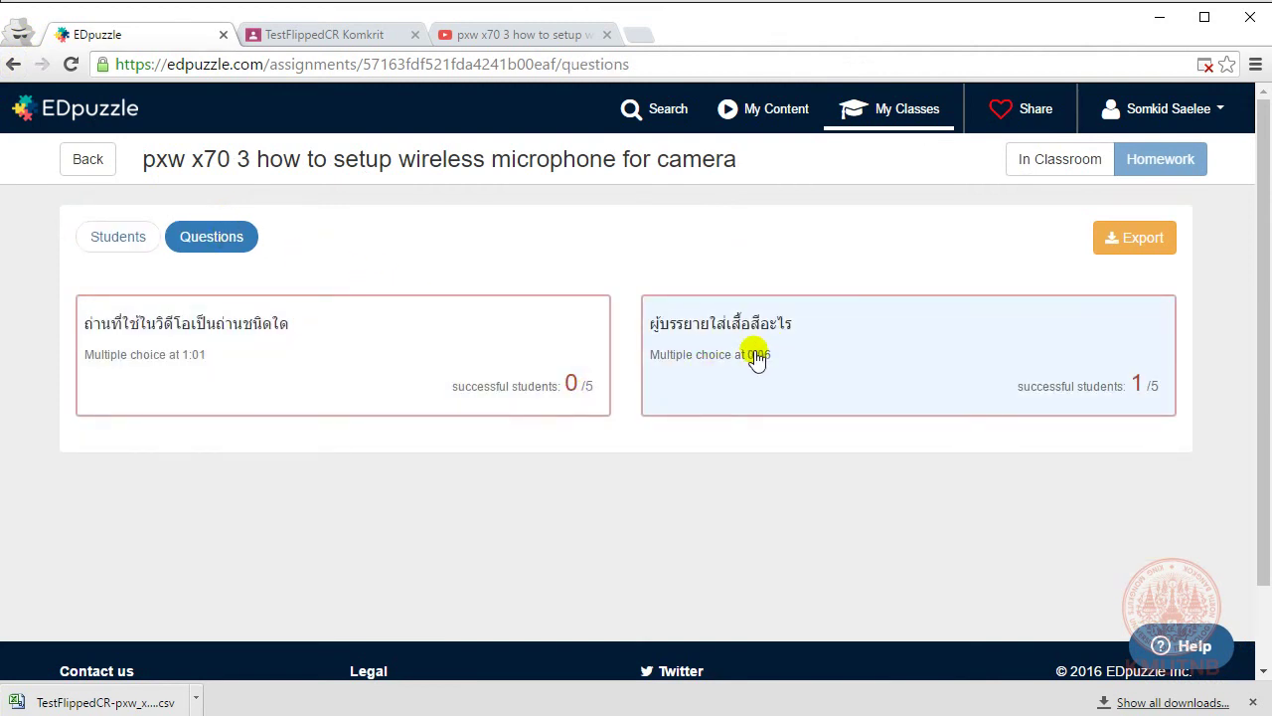
left_click(120, 243)
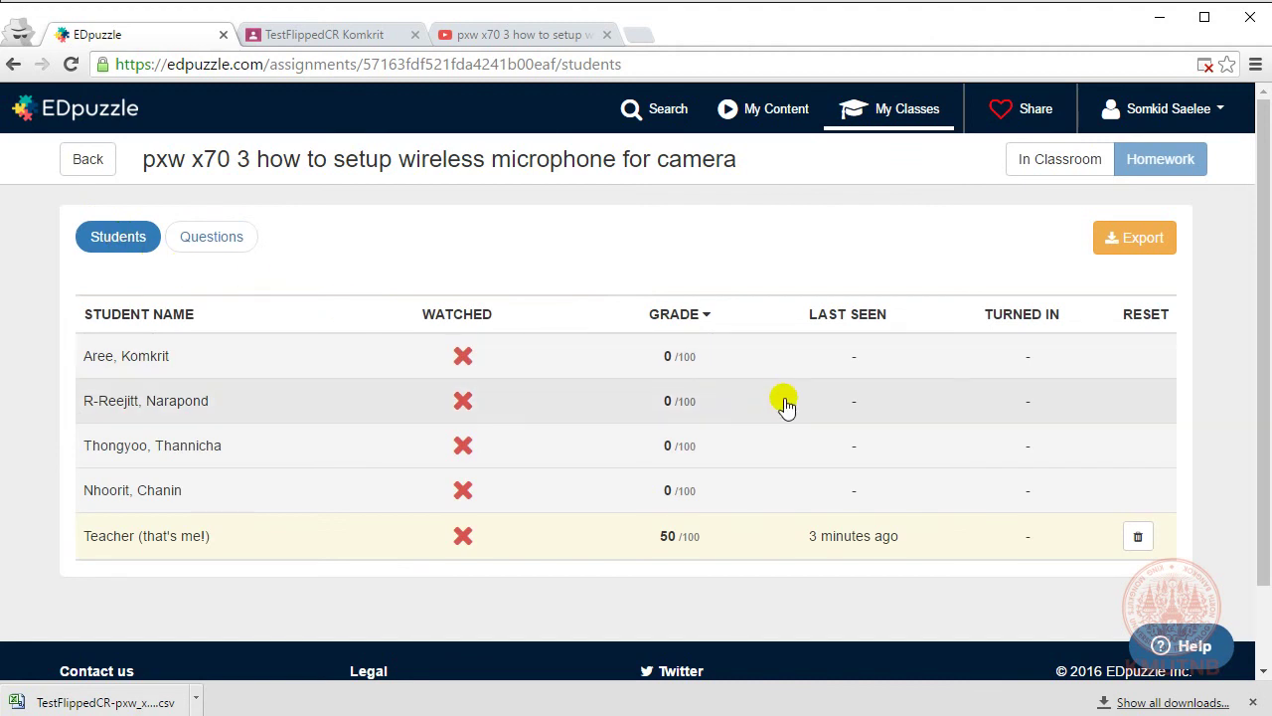